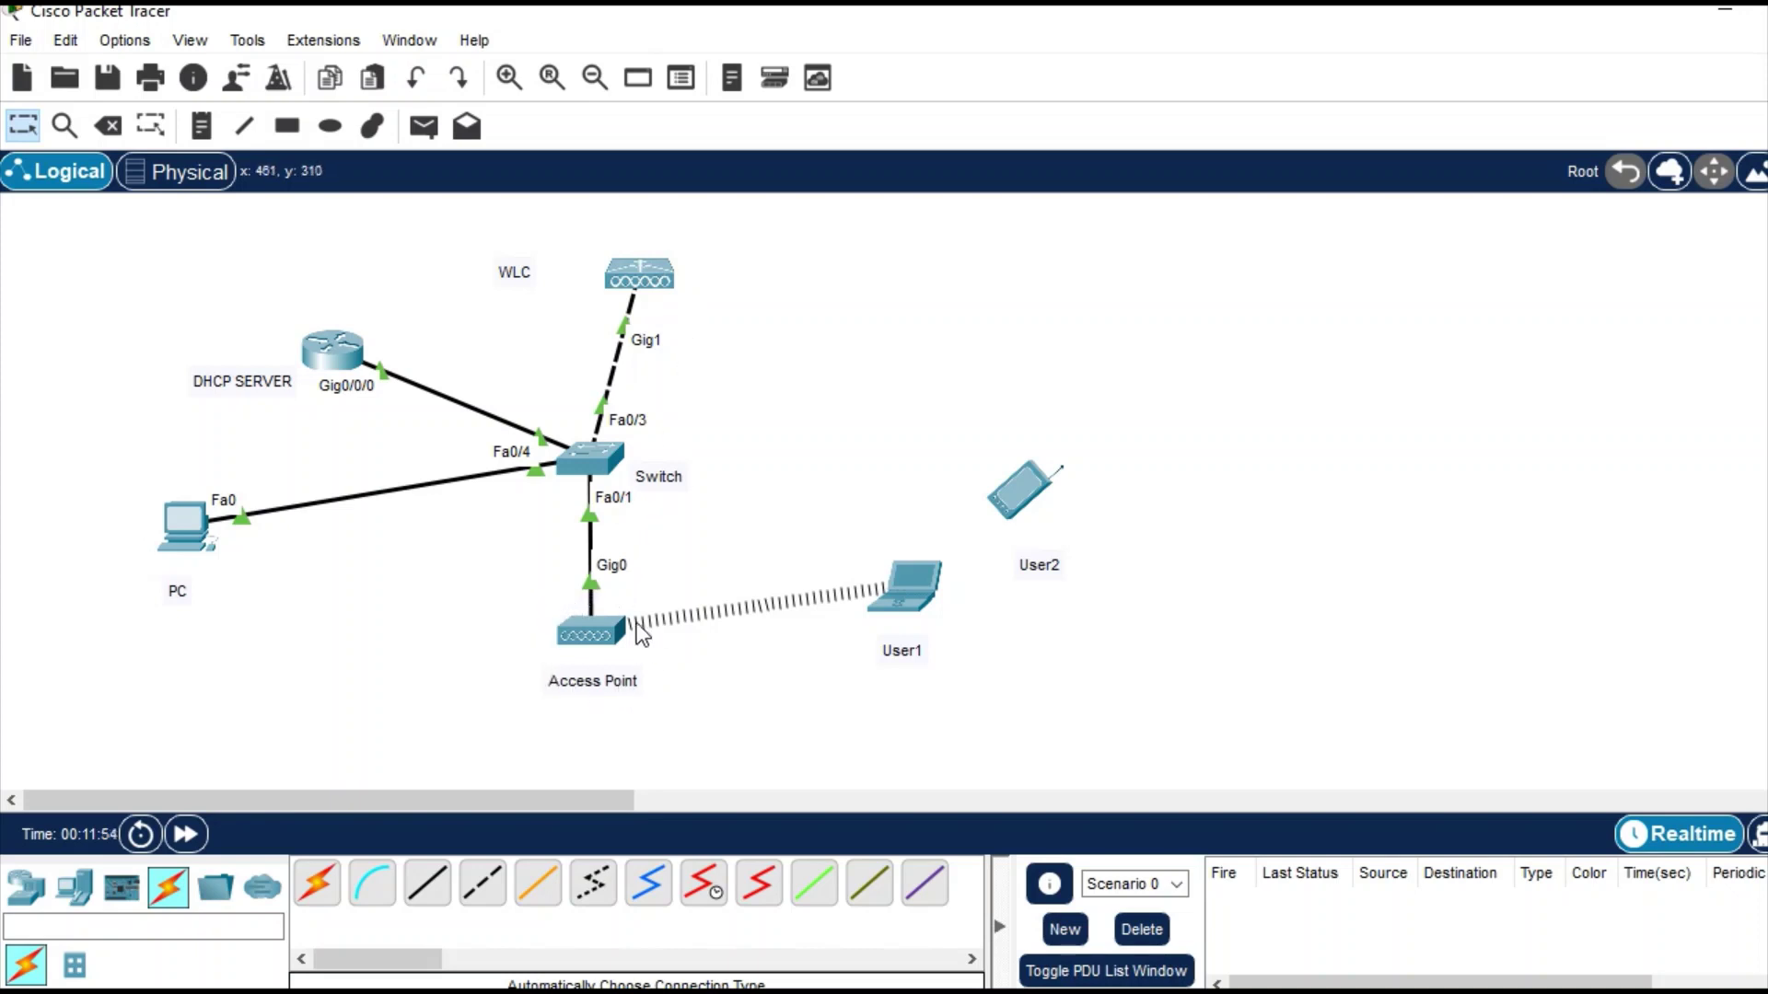
mouse_move(604, 621)
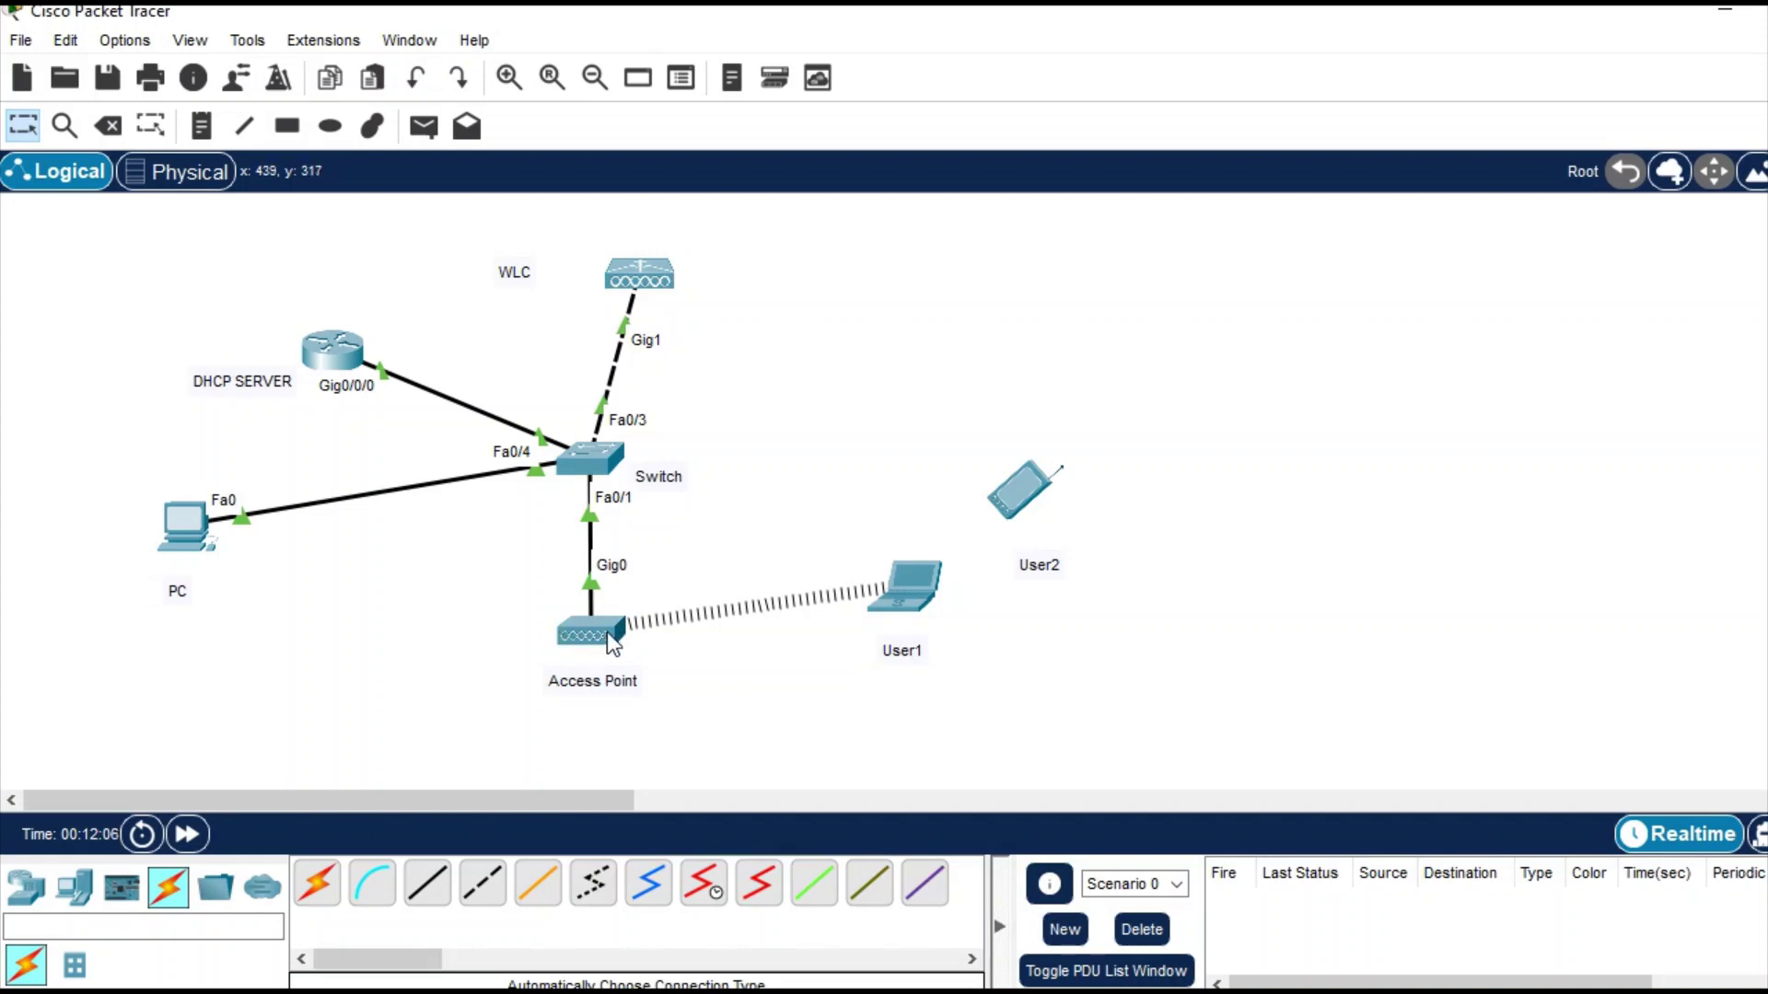
double_click(186, 523)
left_click_drag(892, 31, 1219, 24)
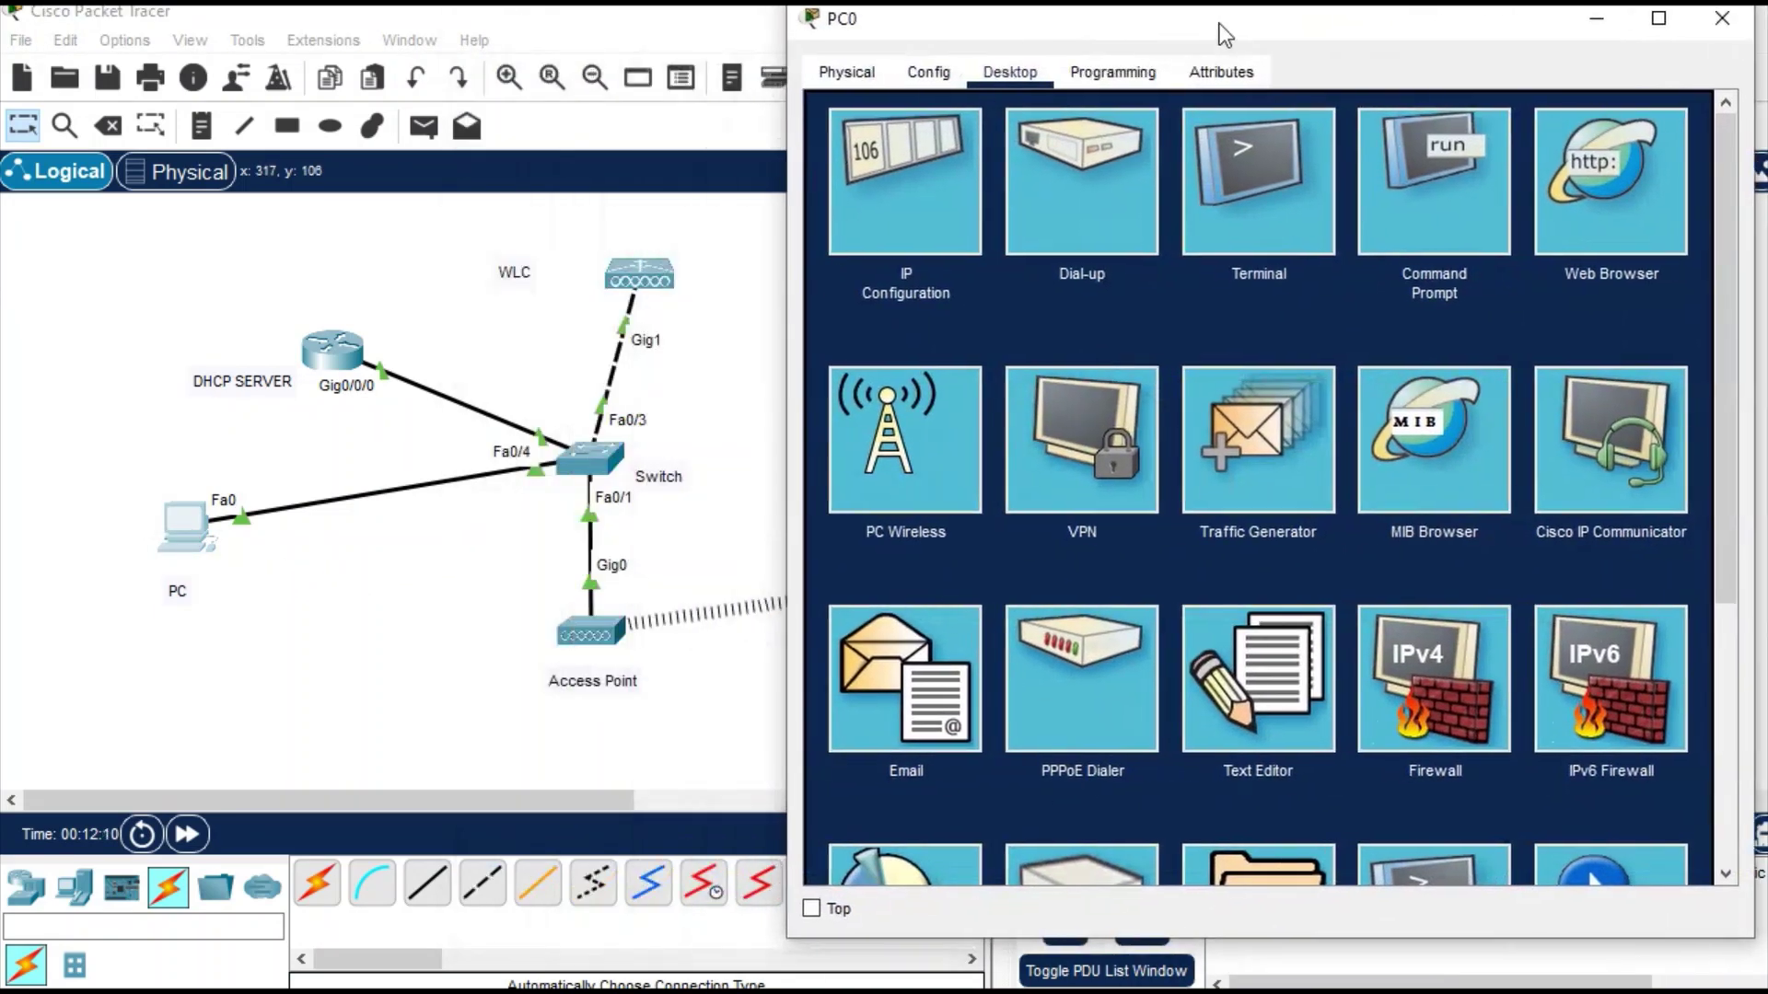
left_click(1654, 206)
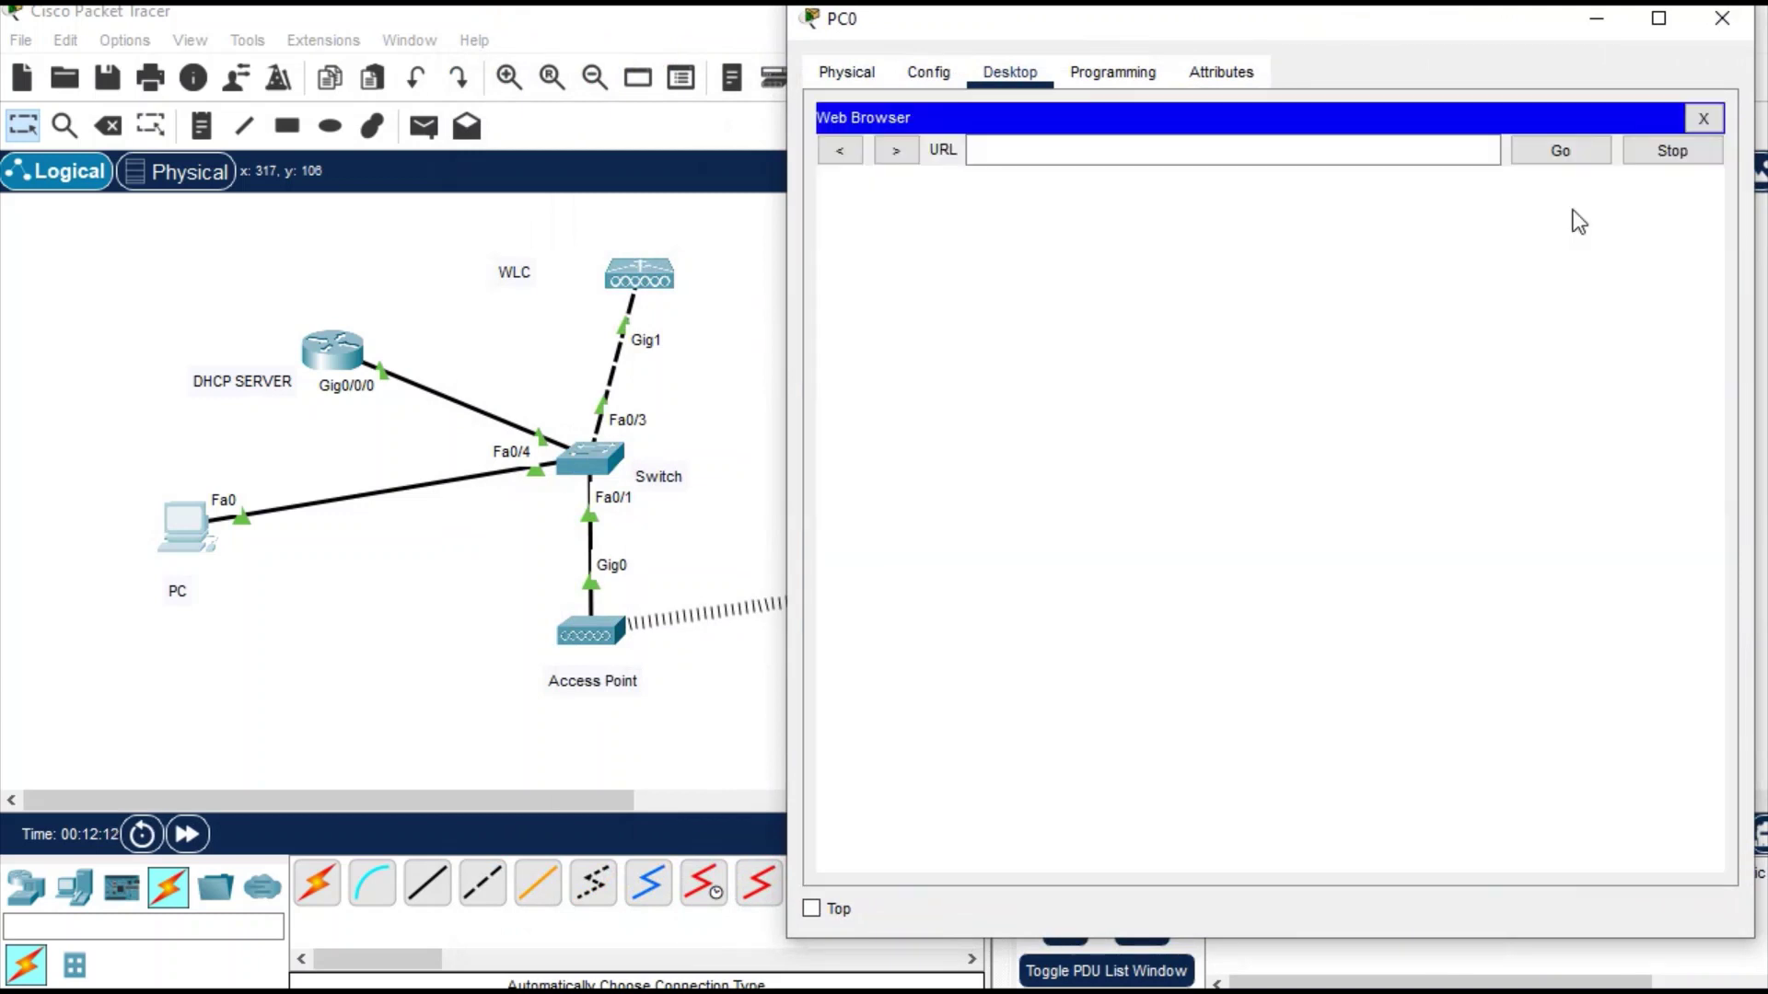
left_click(1242, 151)
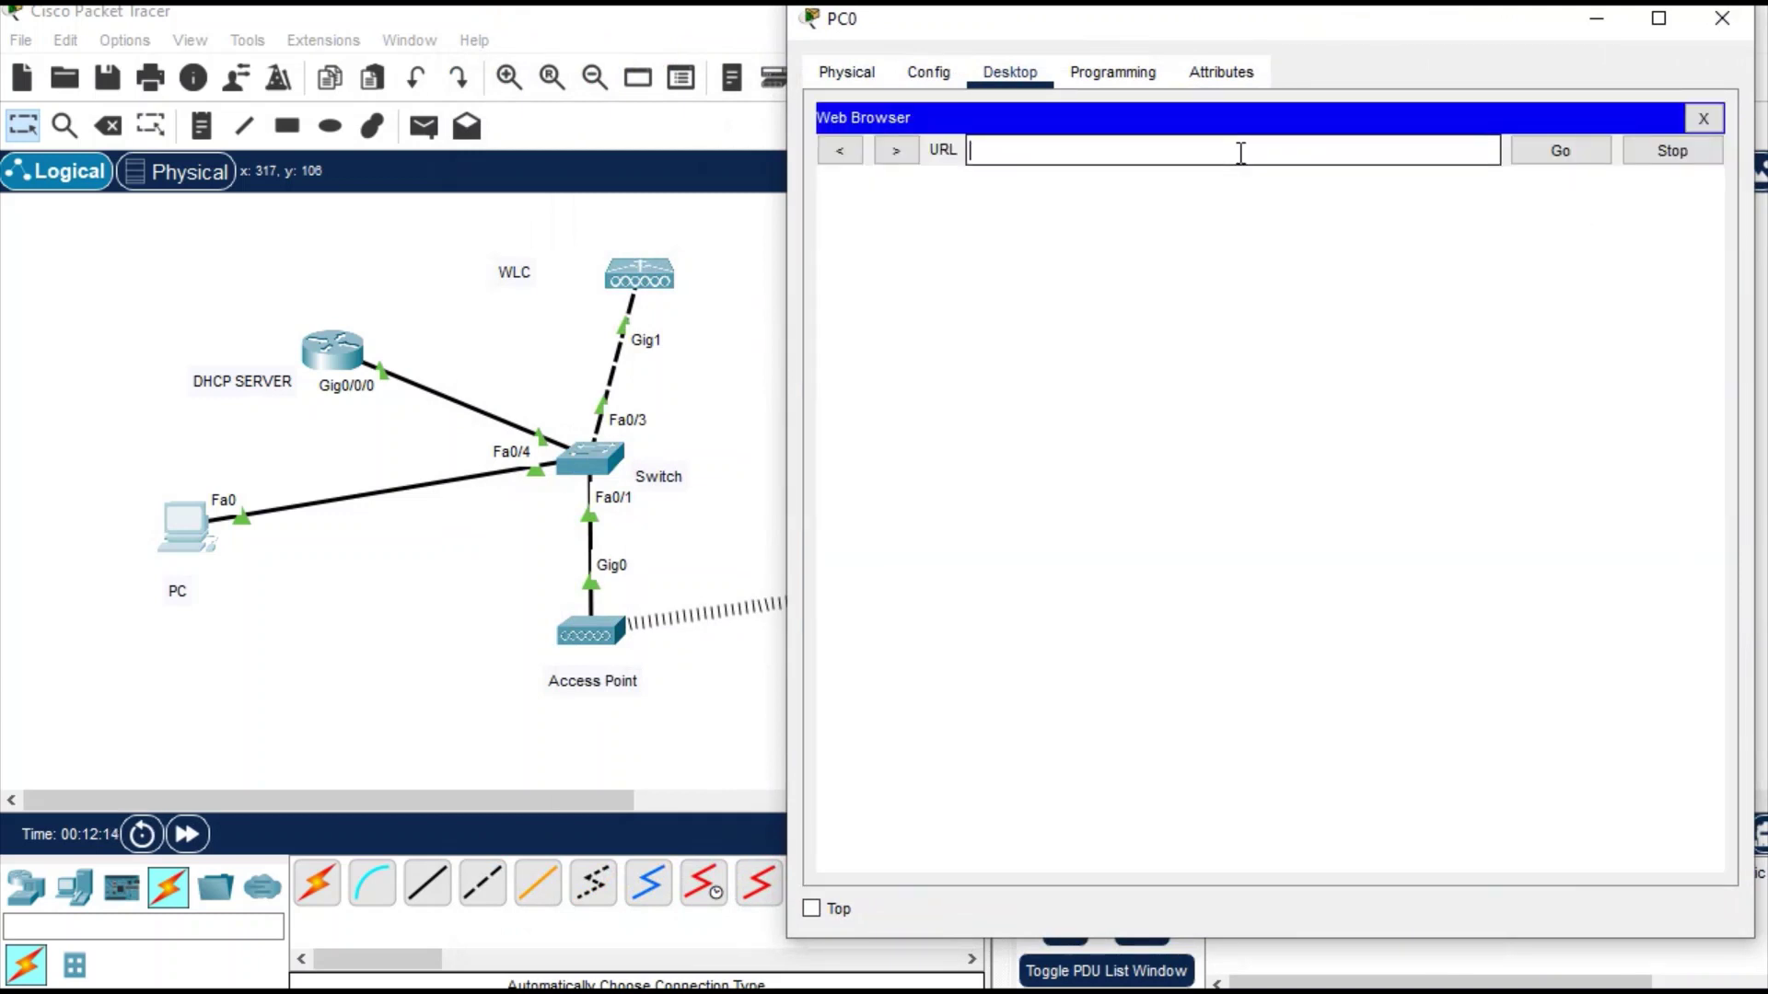
type("192.168")
type(".1.1")
key("Return")
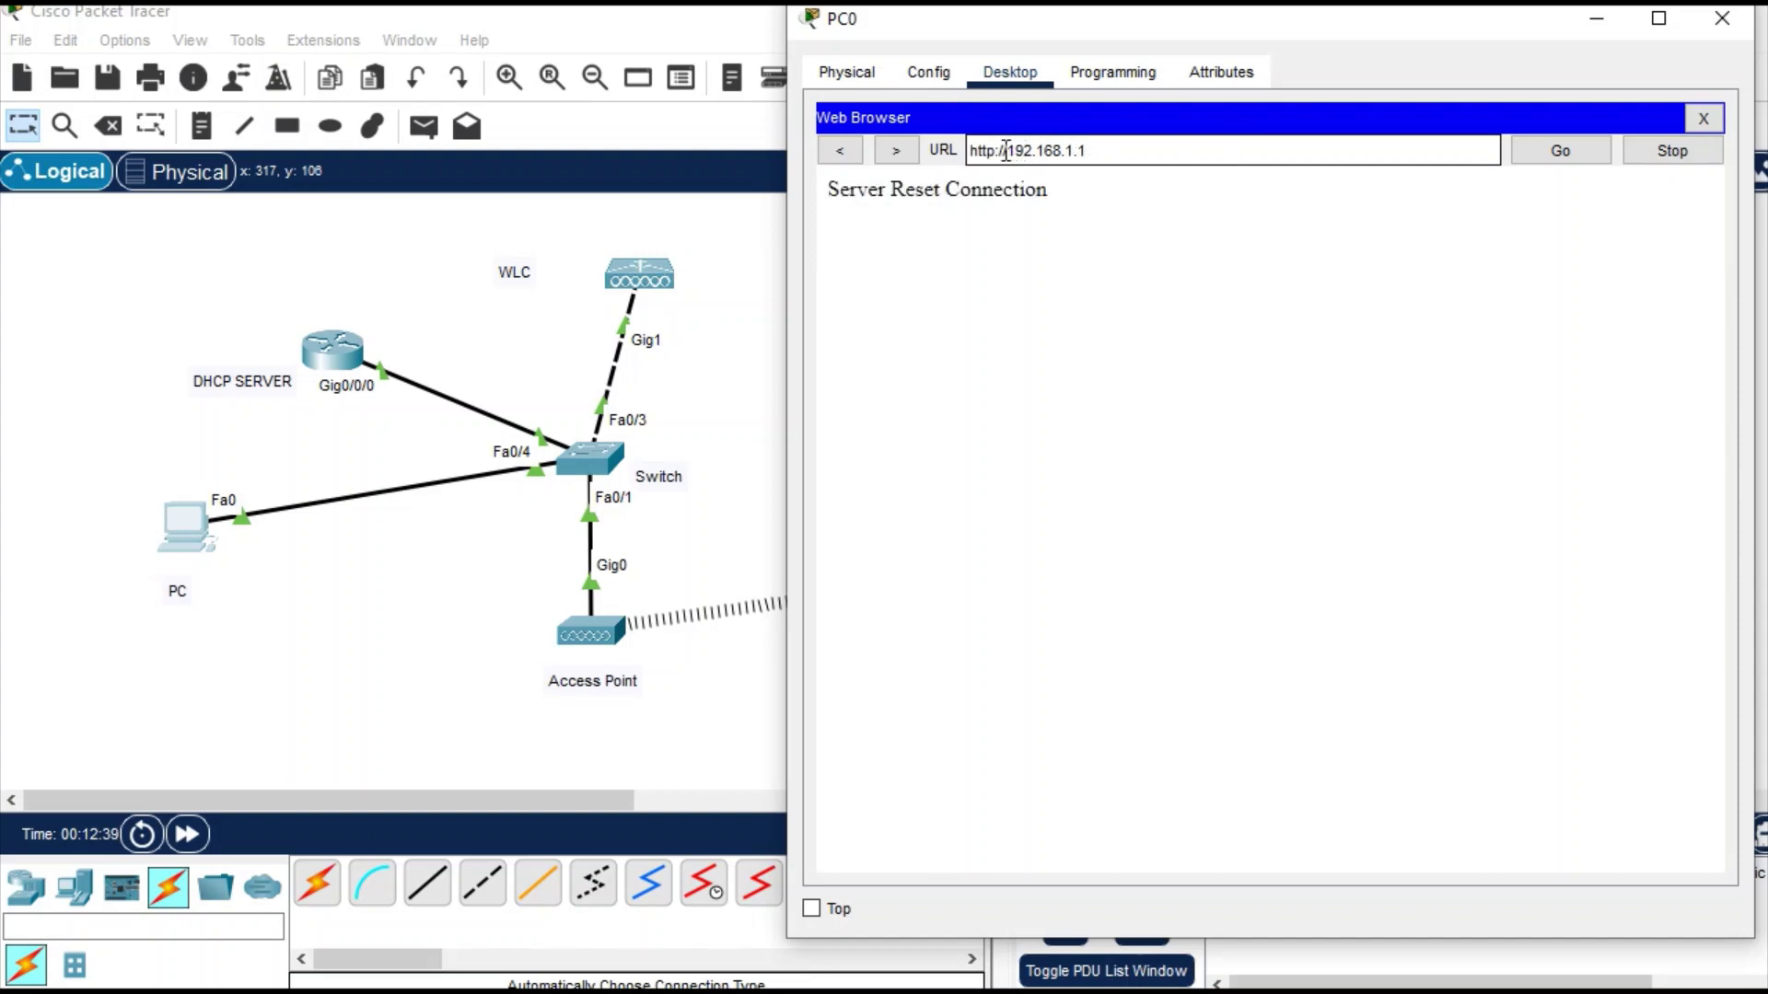
left_click(995, 150)
type("s")
key("Return")
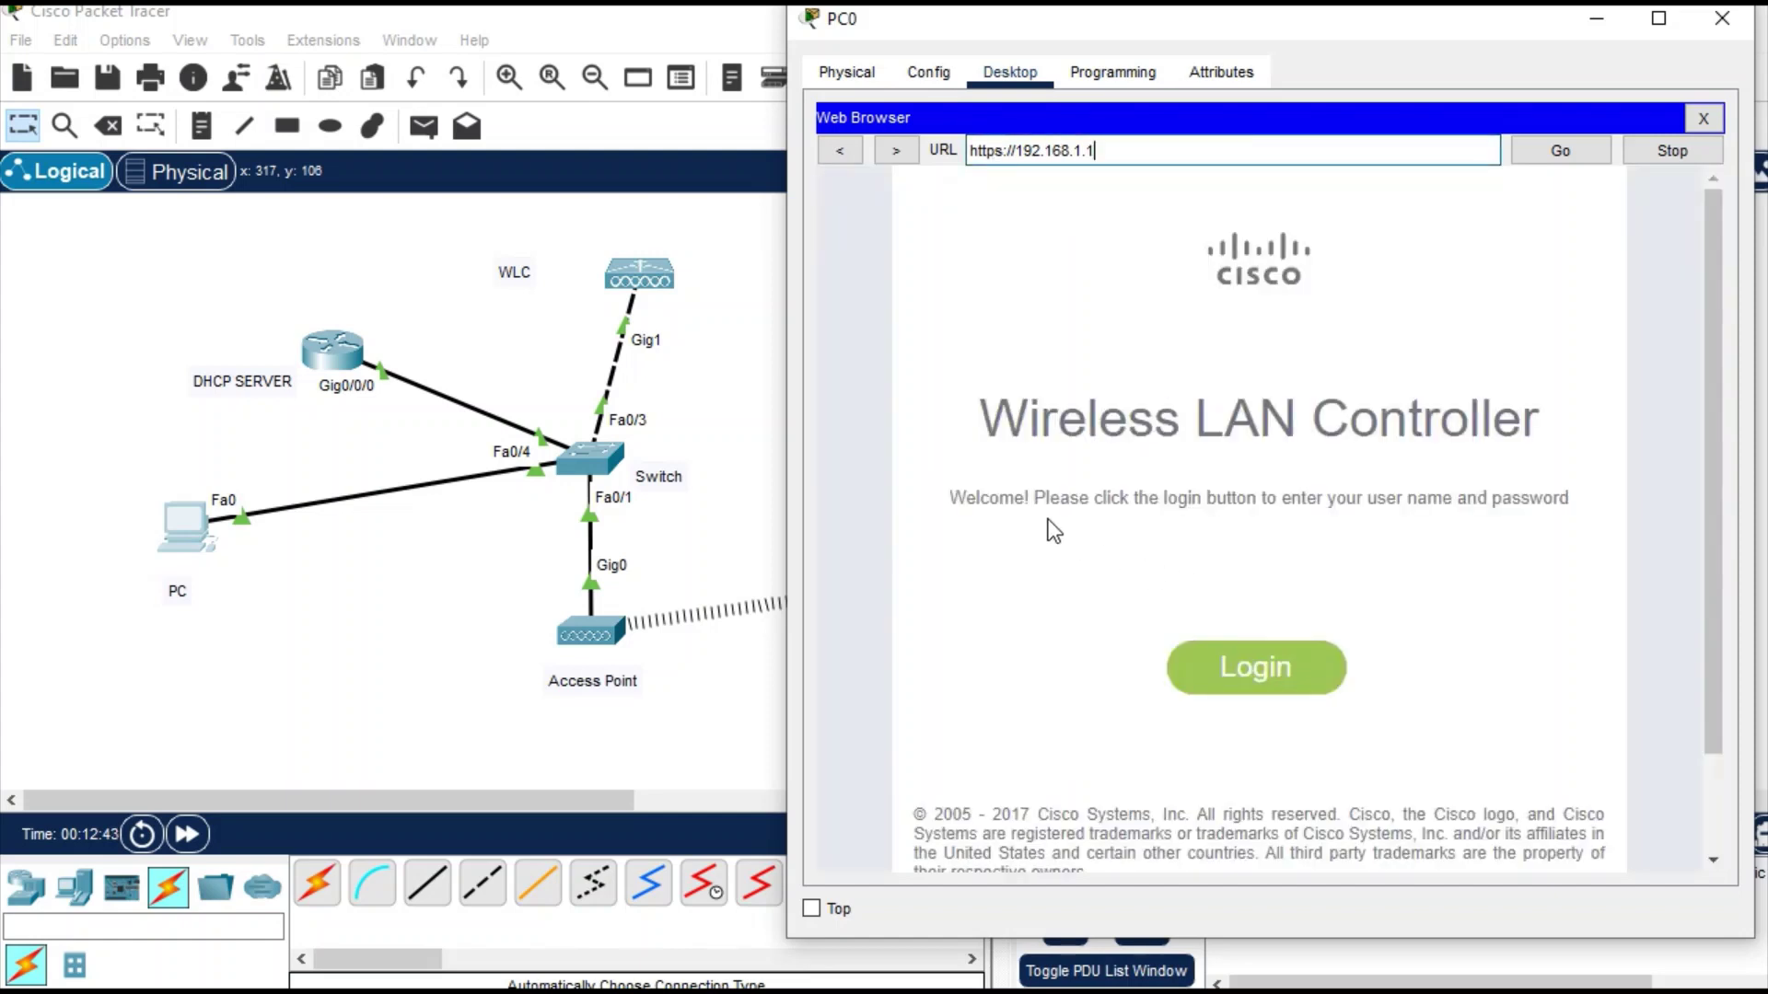
- Log in to the controller with the admin username and password
left_click(1255, 671)
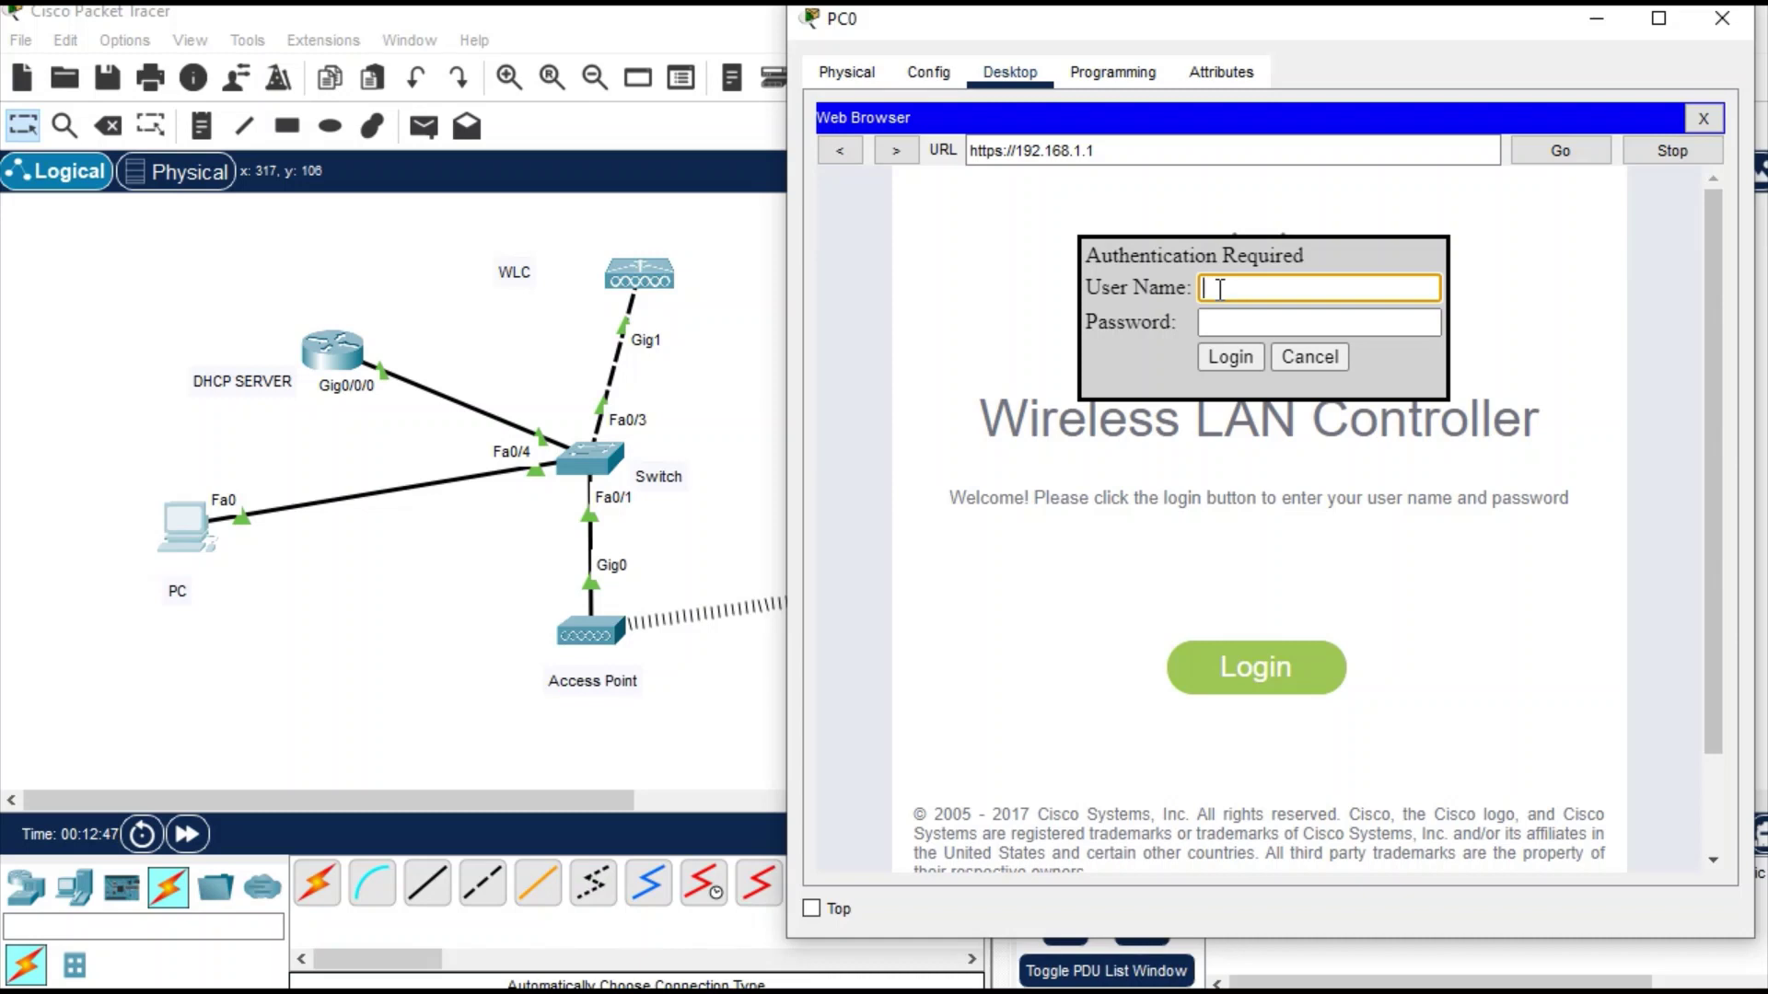
type("admin")
key("Tab")
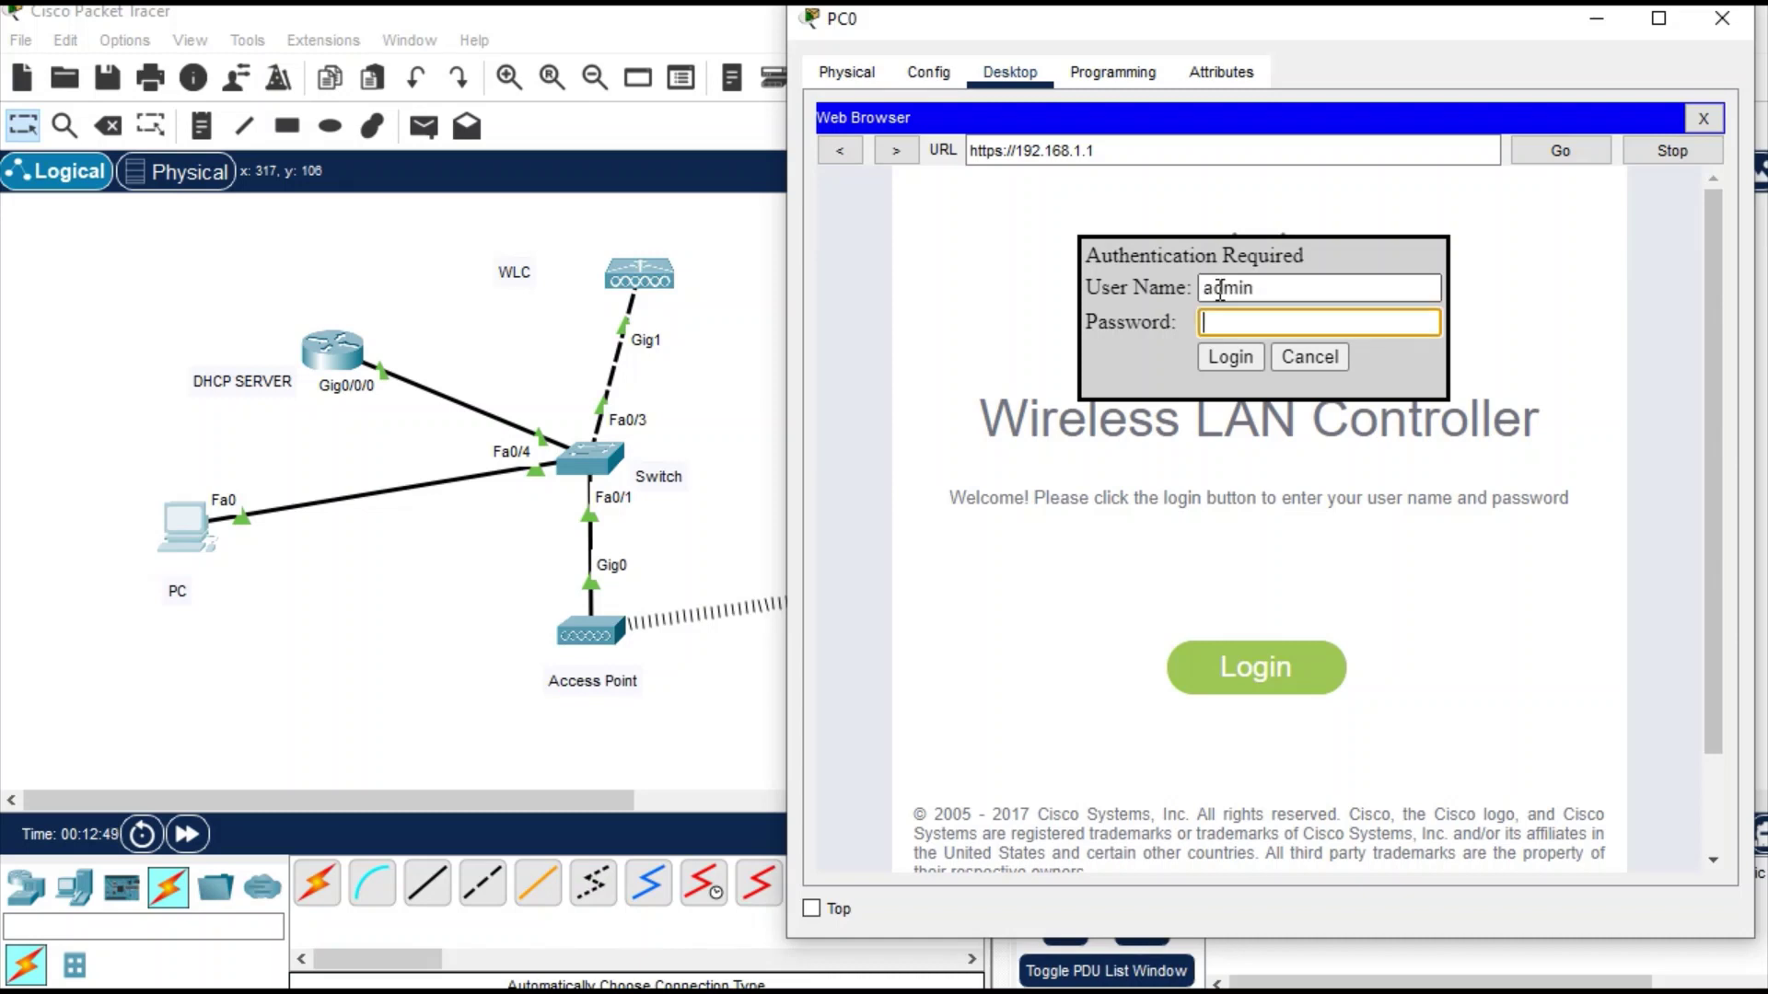
type("adm")
key("BackSpace")
key("BackSpace")
key("BackSpace")
type("admin1234")
left_click(1232, 359)
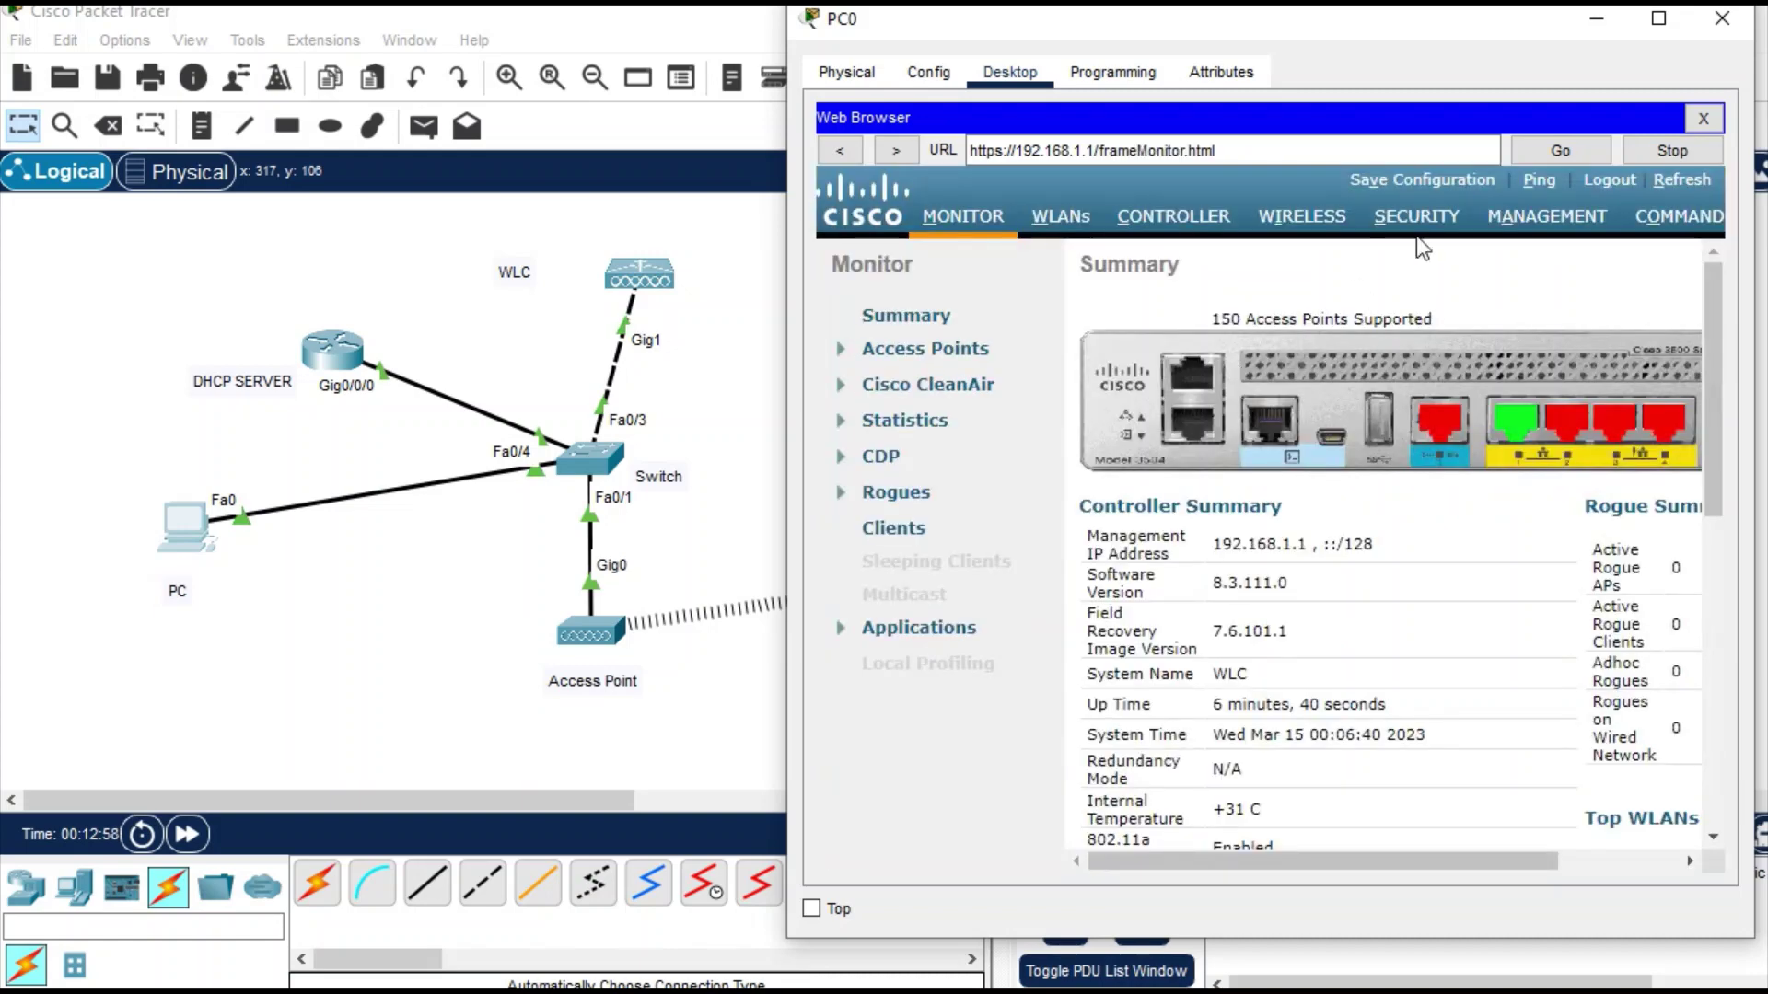
- Create and apply a new WLAN with profile name SEC-NET and SSID SEC-NET
left_click(1658, 20)
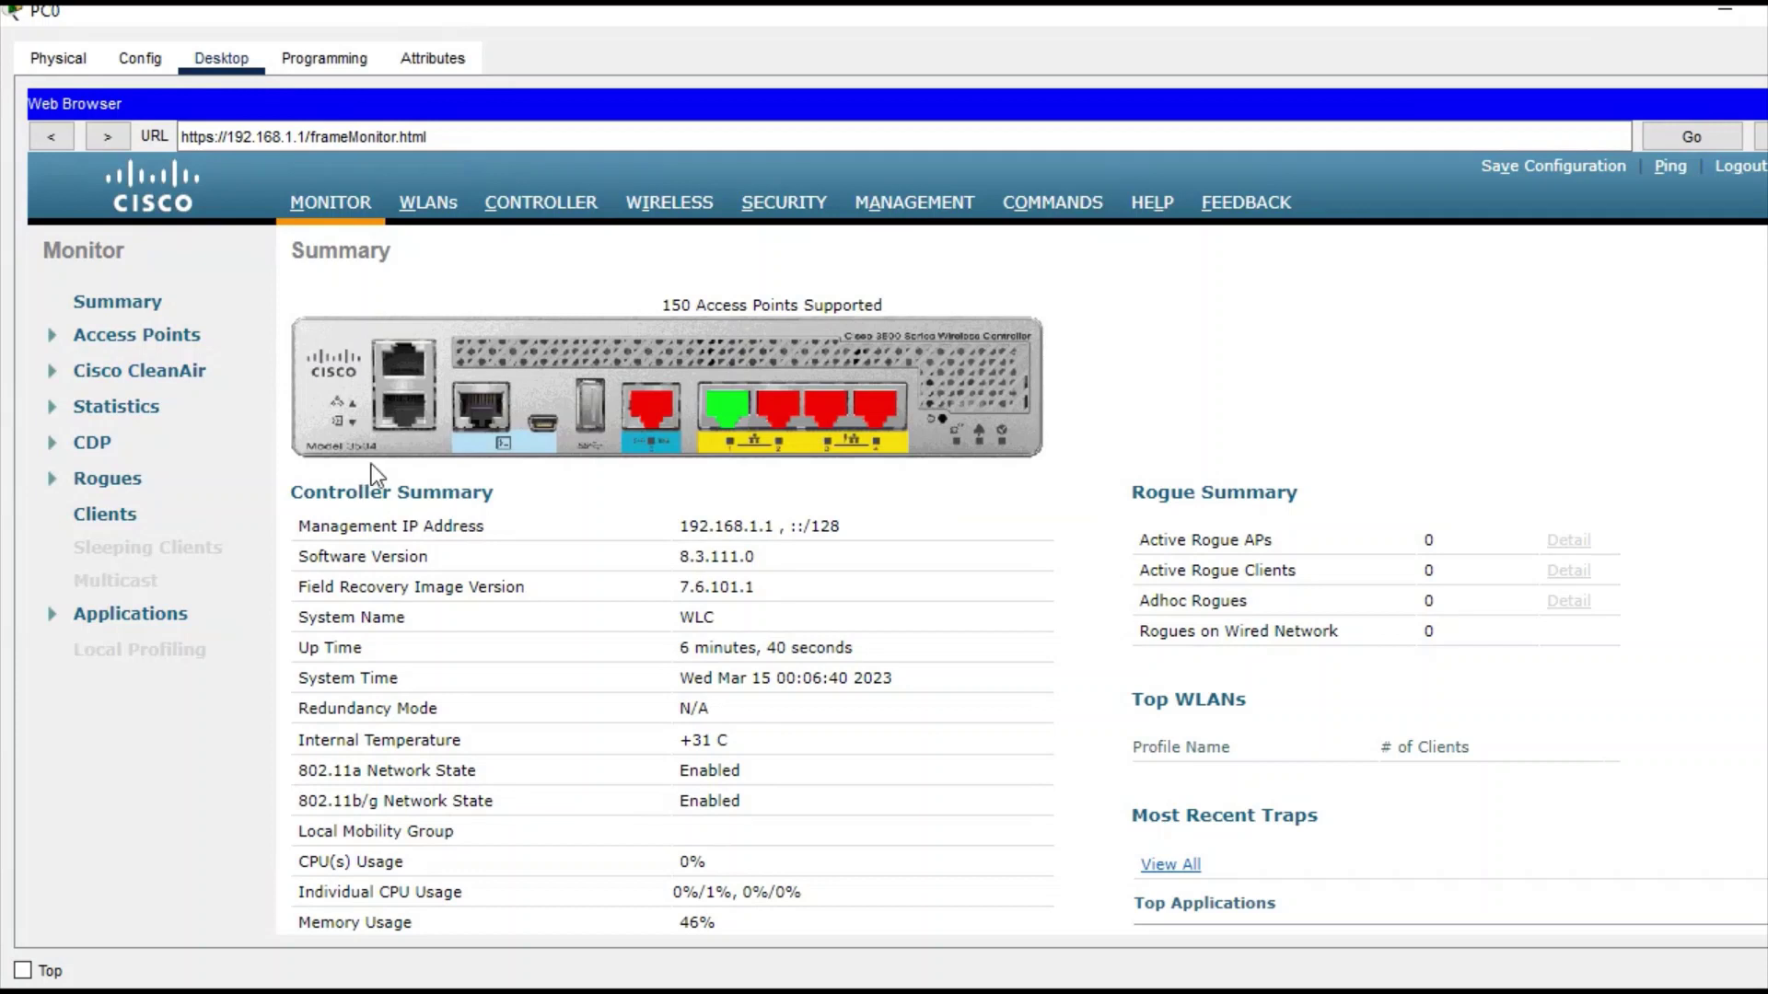
left_click(428, 204)
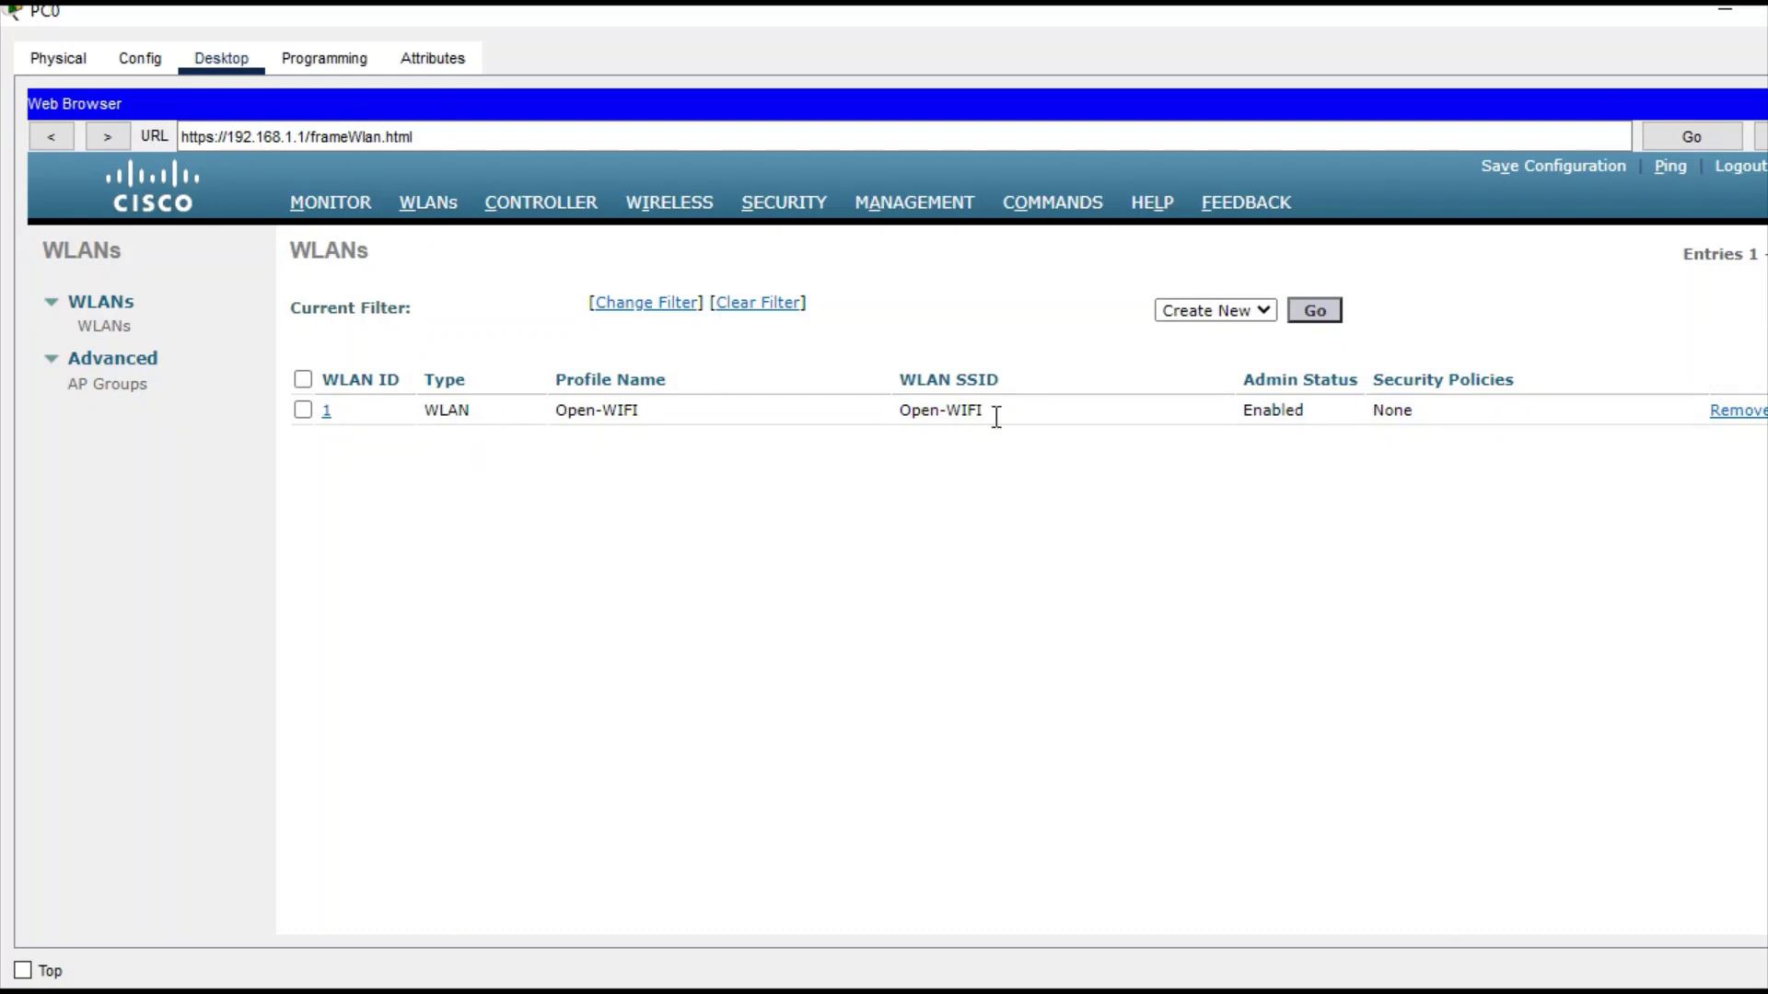
left_click(1314, 311)
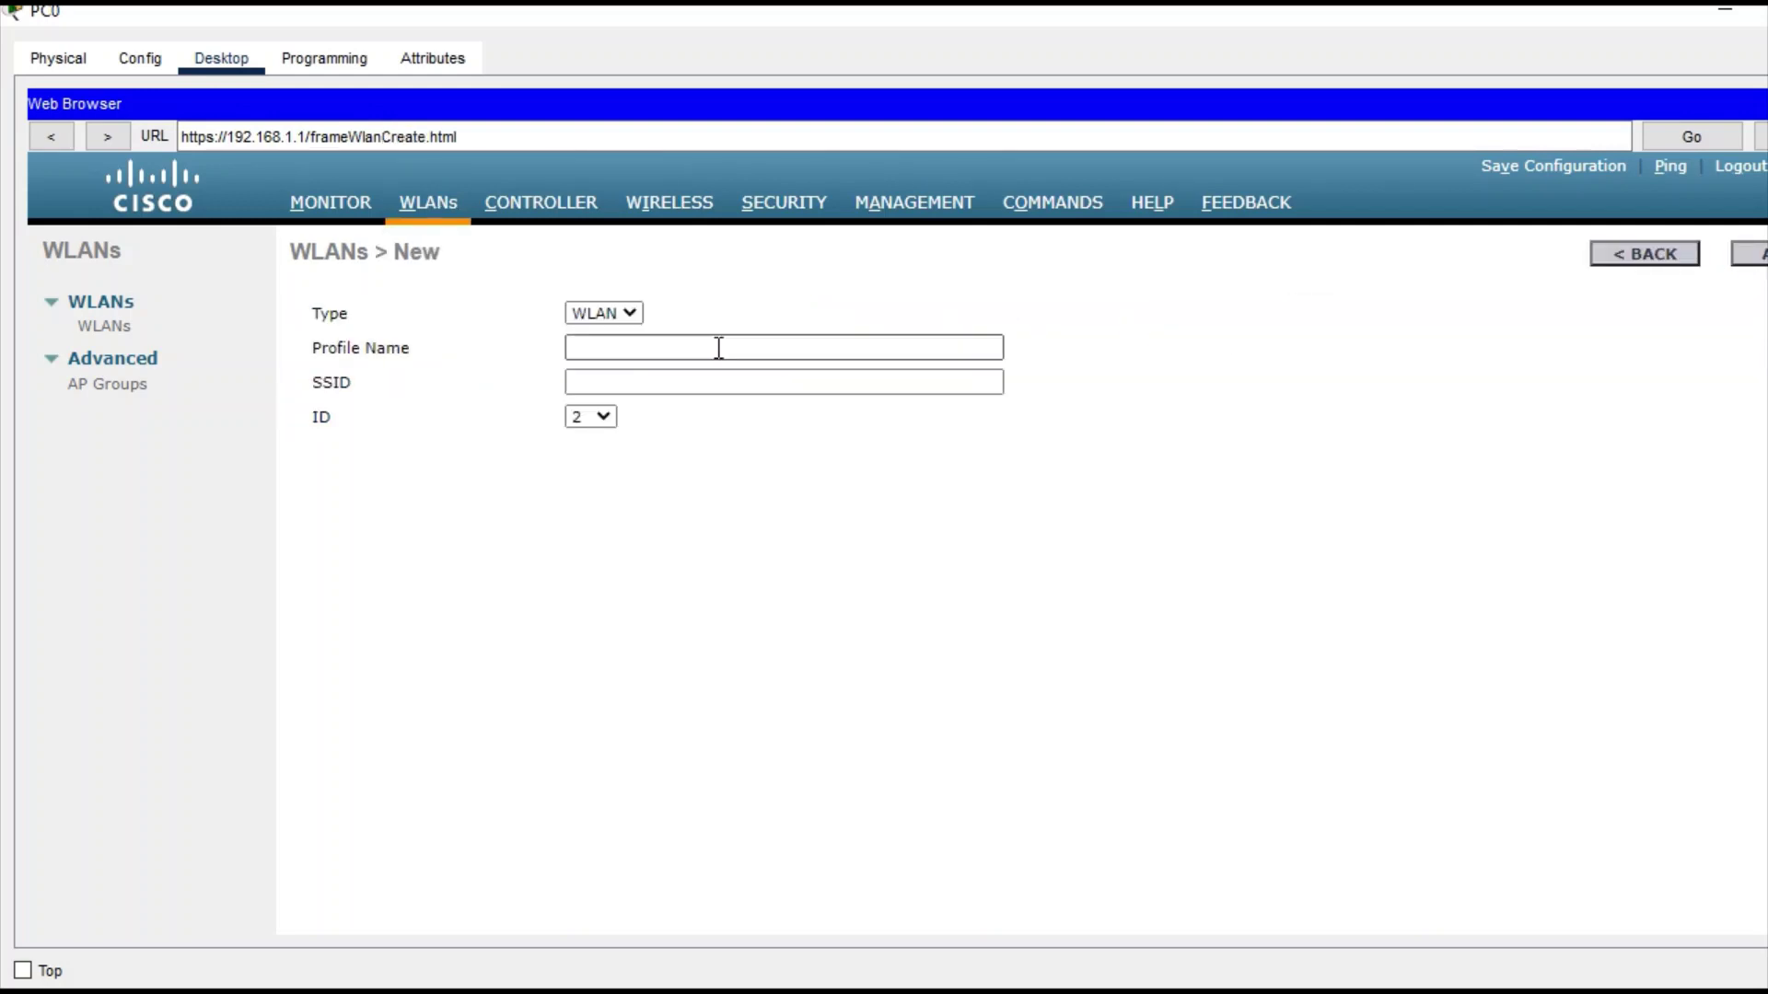
left_click(709, 347)
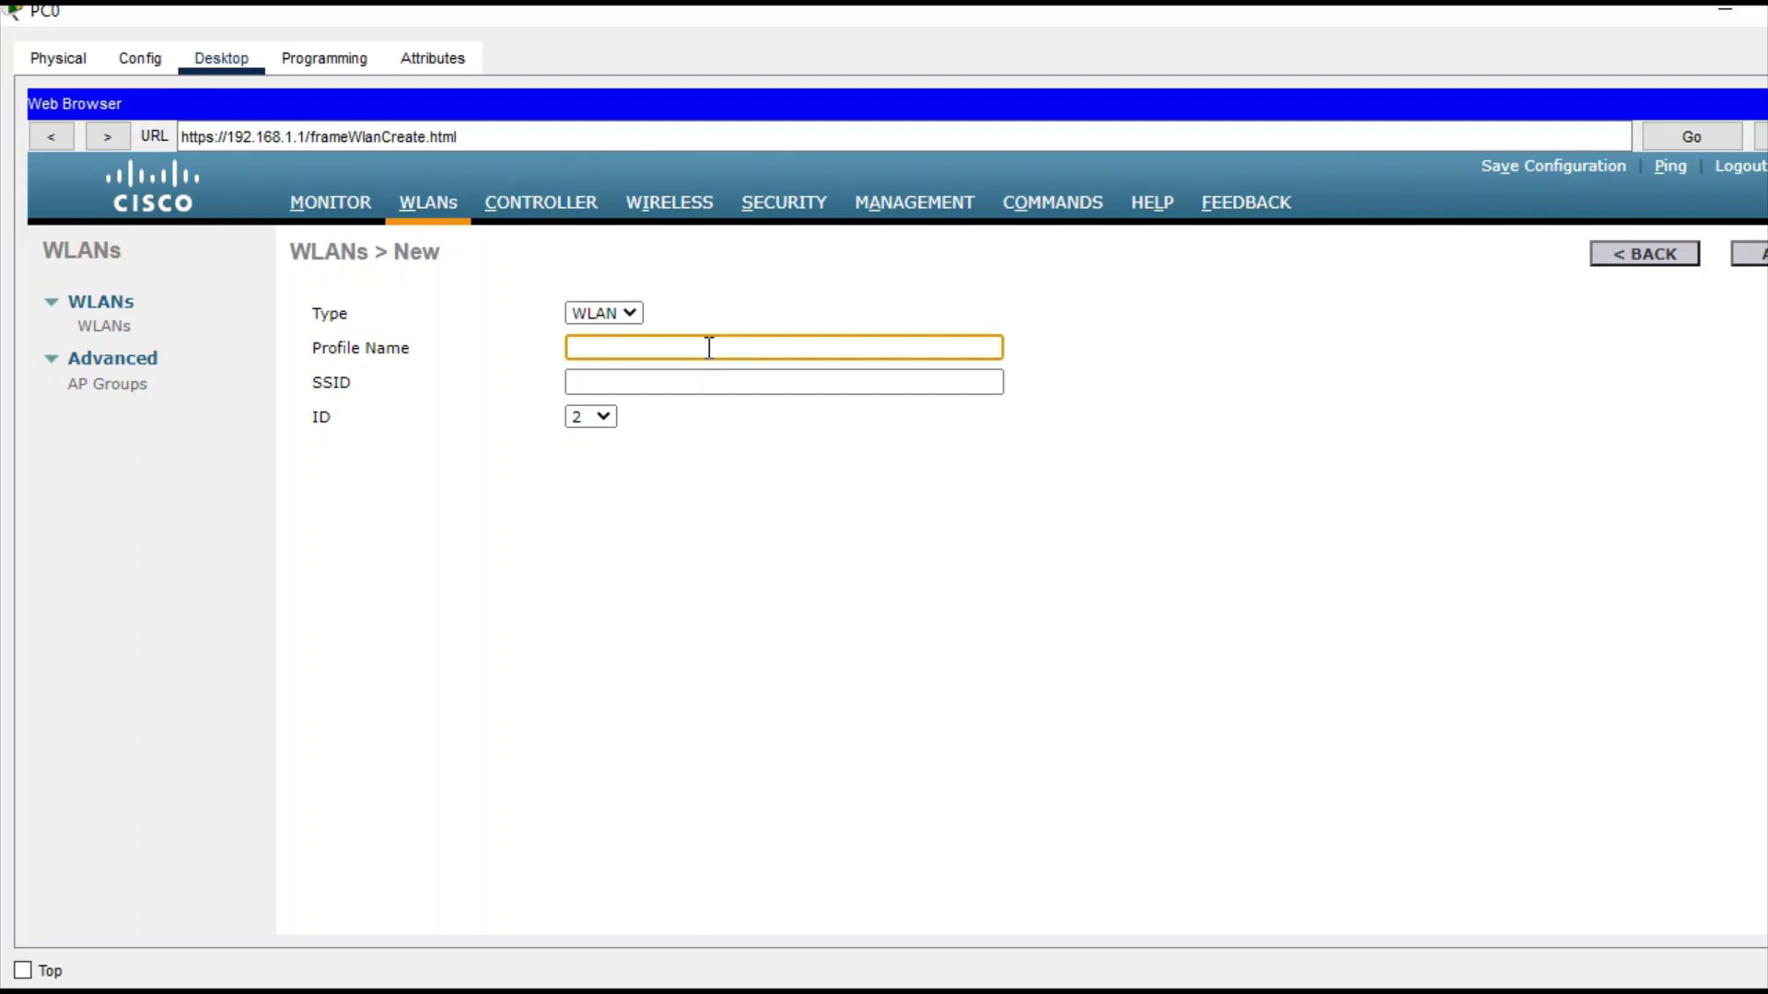
type("SEC-NET")
left_click(616, 385)
type("SEC")
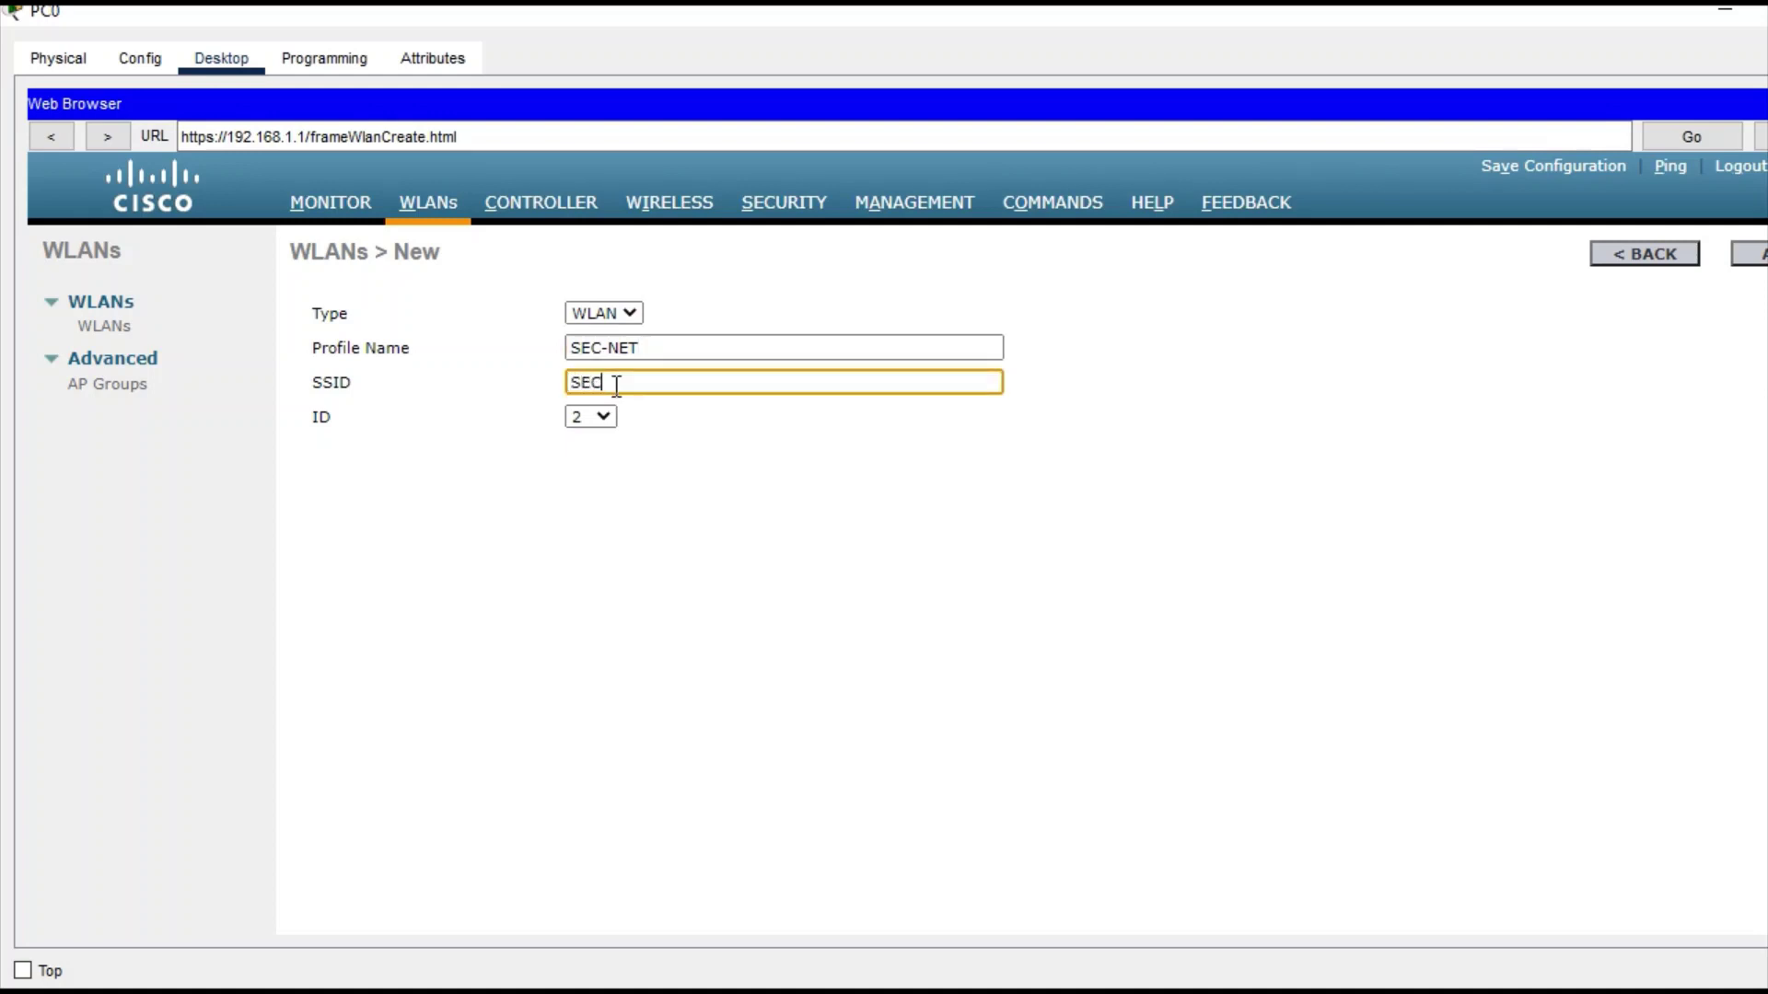
type("-NET")
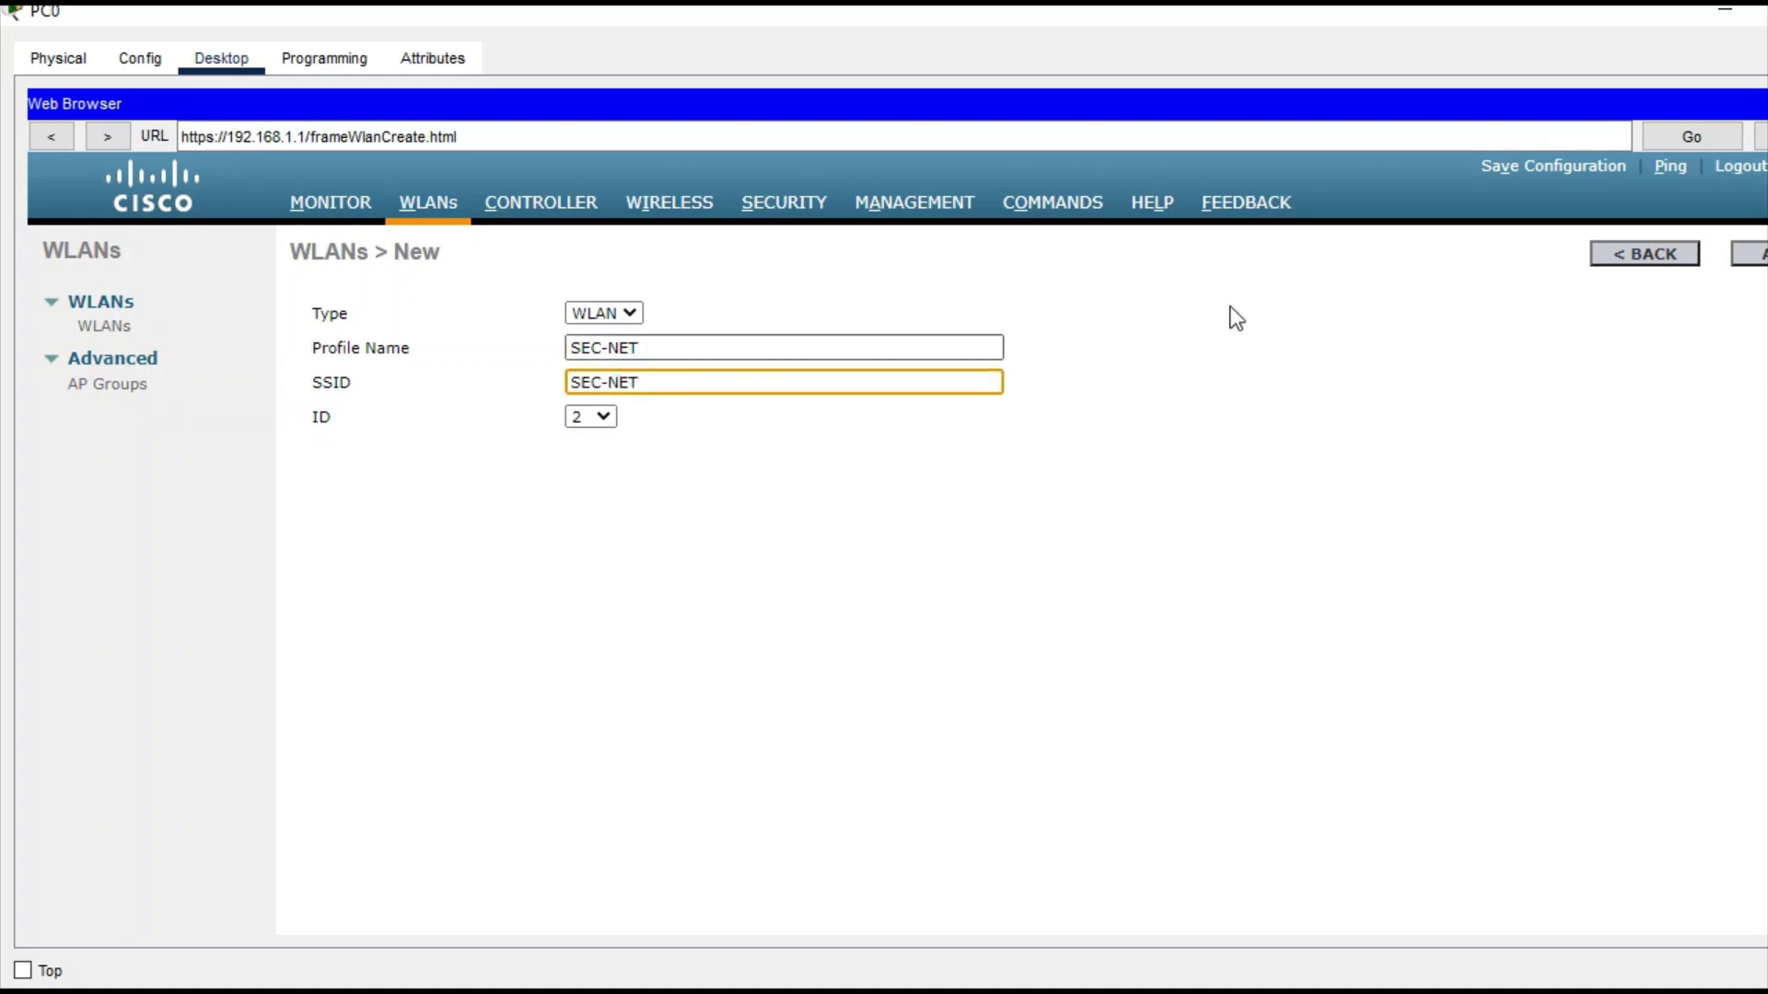
left_click(1745, 261)
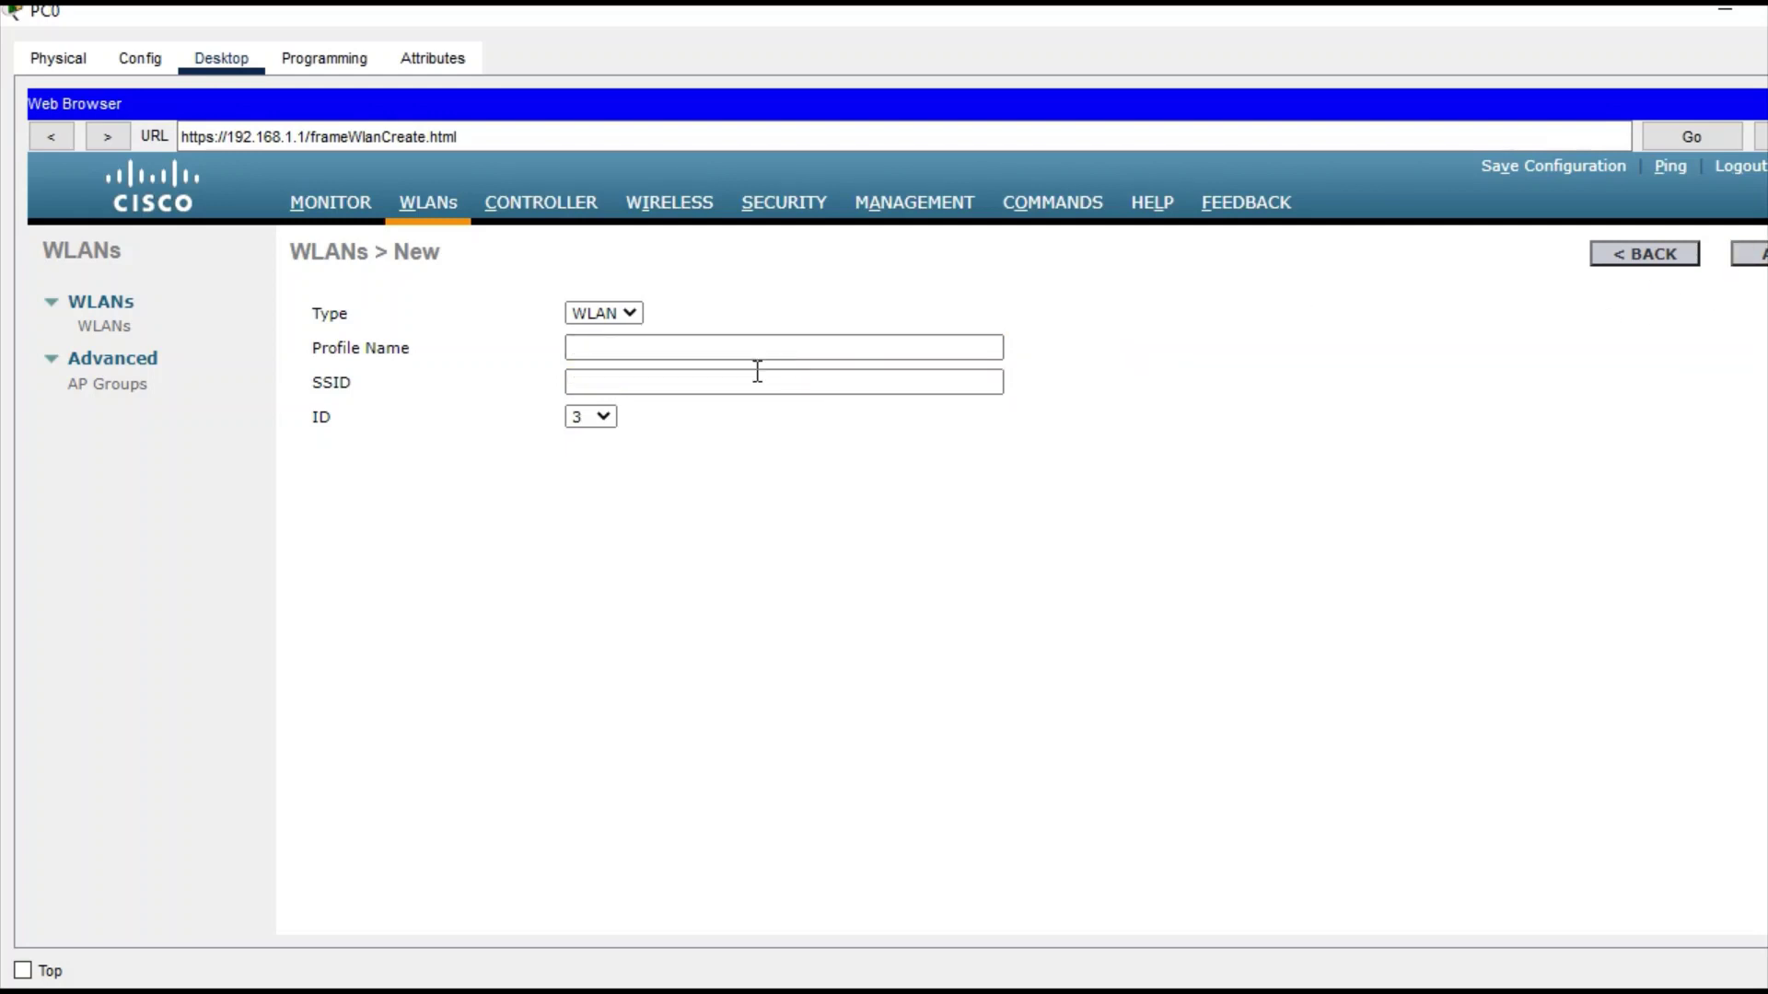
left_click(118, 335)
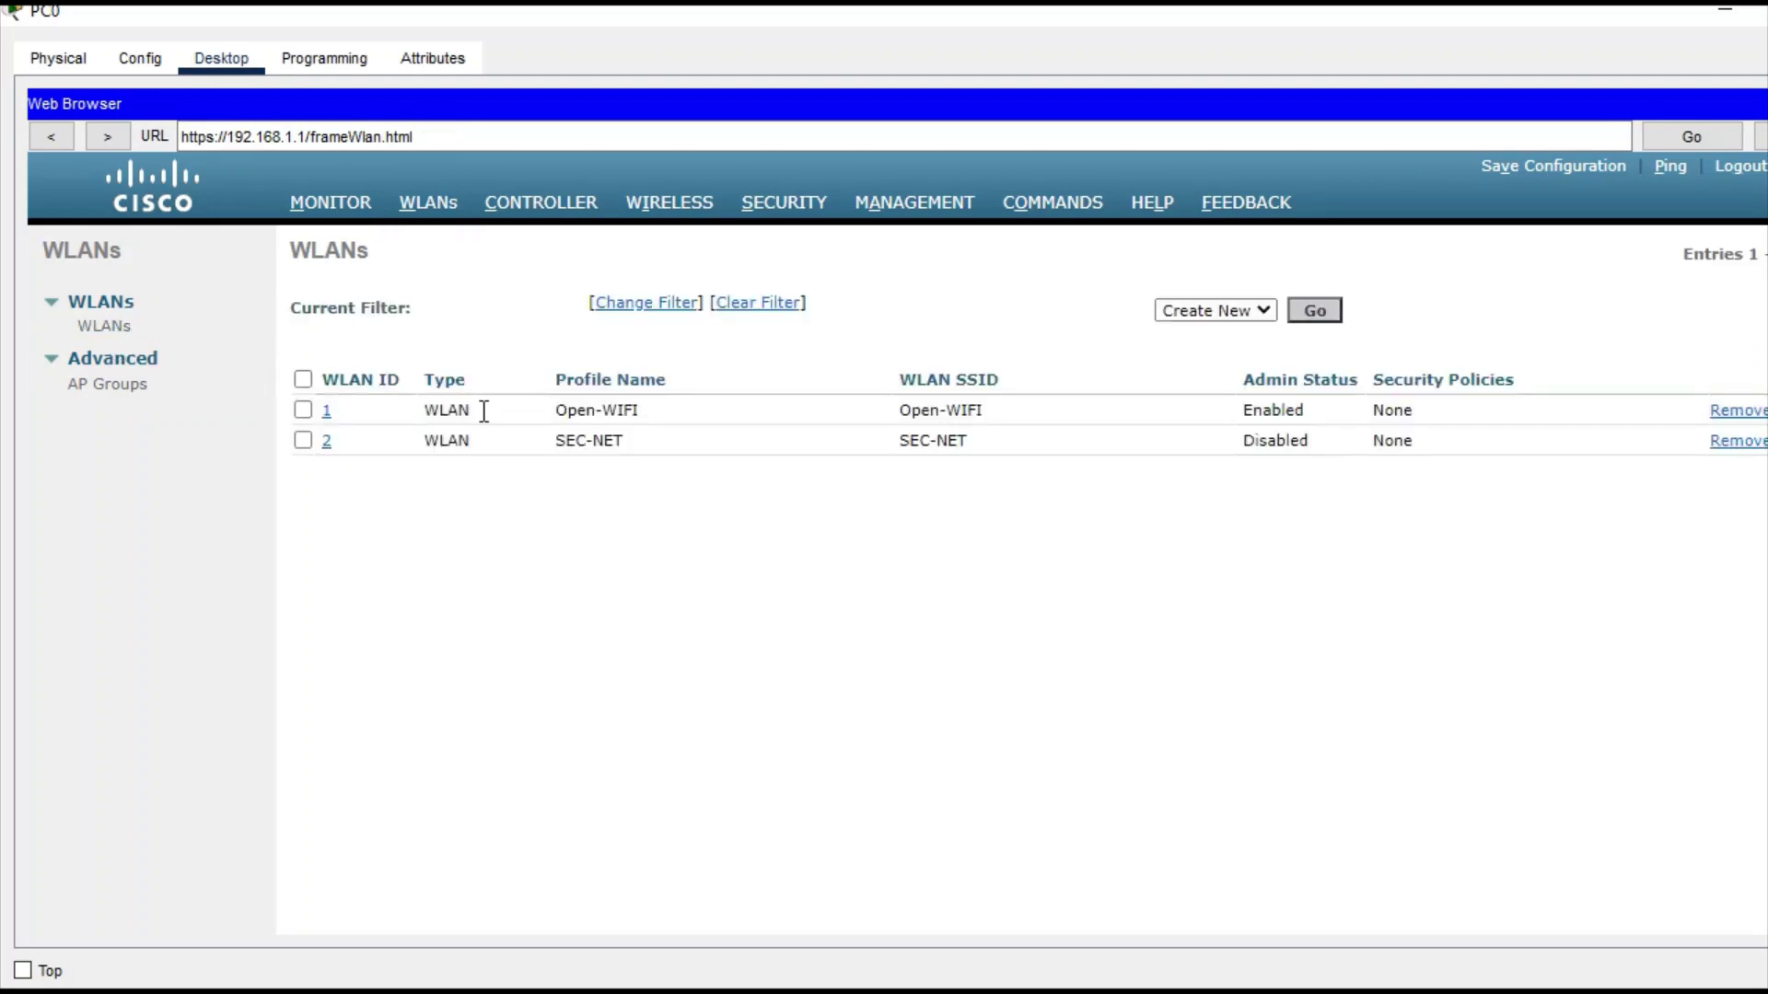
- Set WLAN ID 2 (SEC-NET) Layer 2 security to WPA+WPA2
left_click(327, 443)
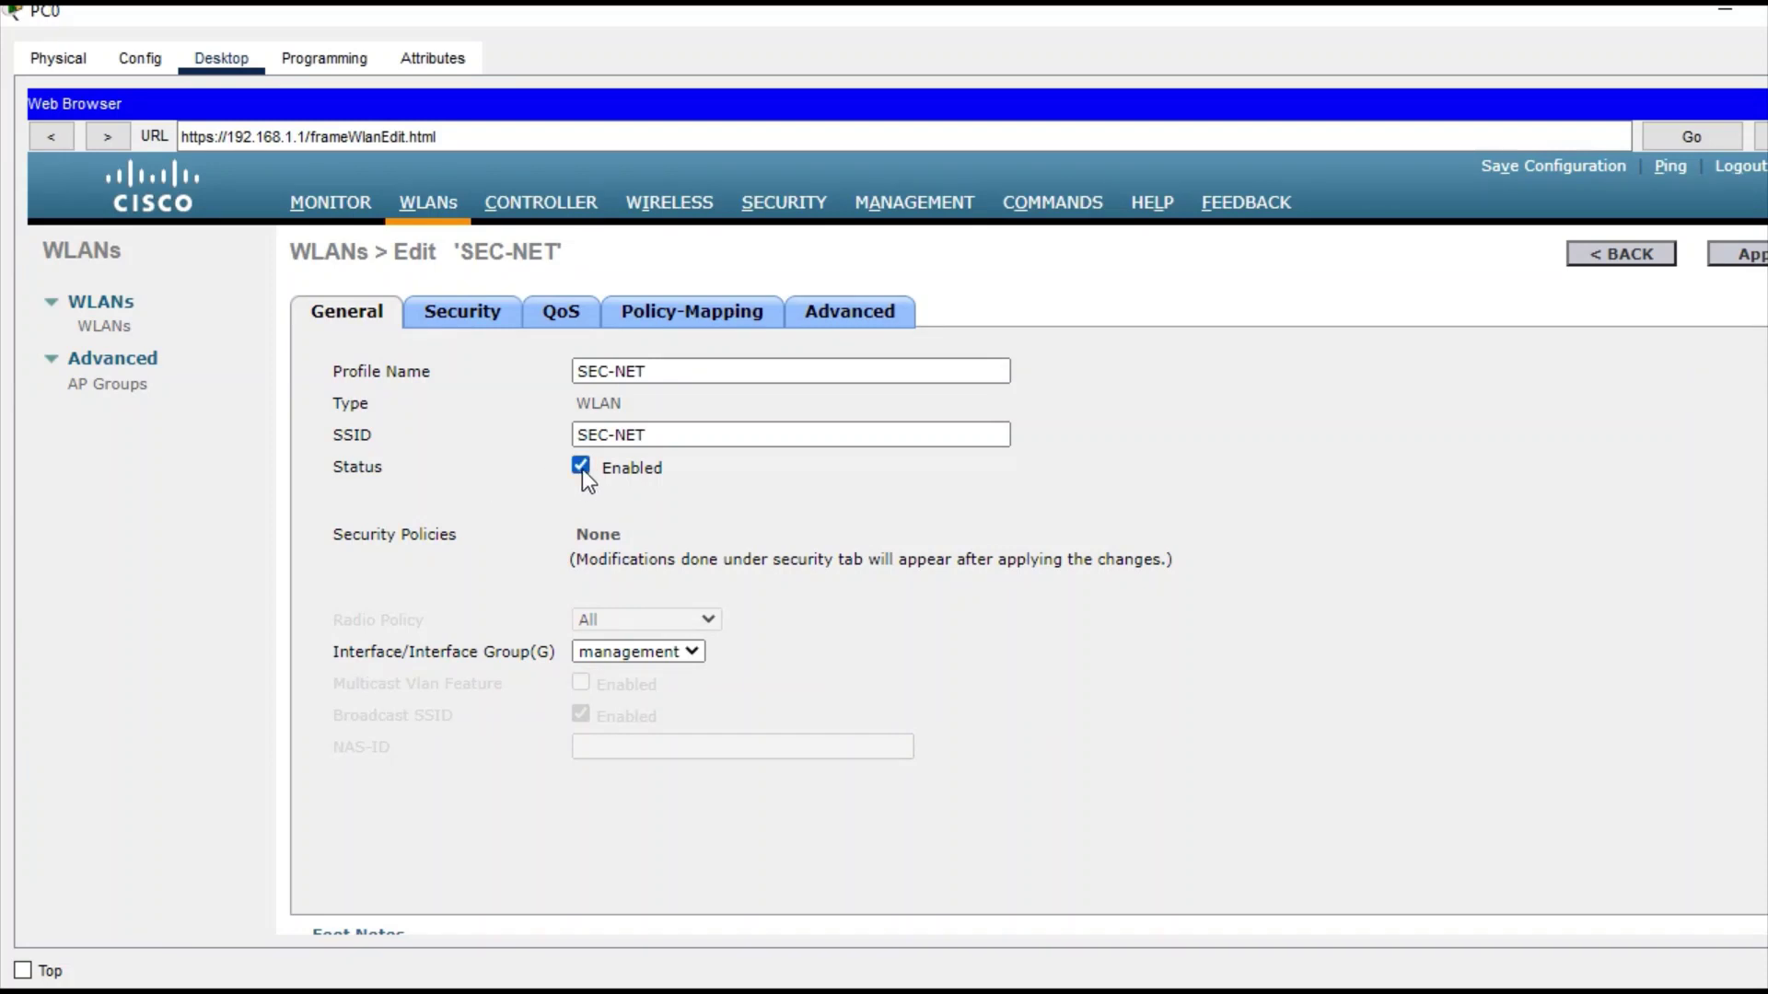
left_click(485, 322)
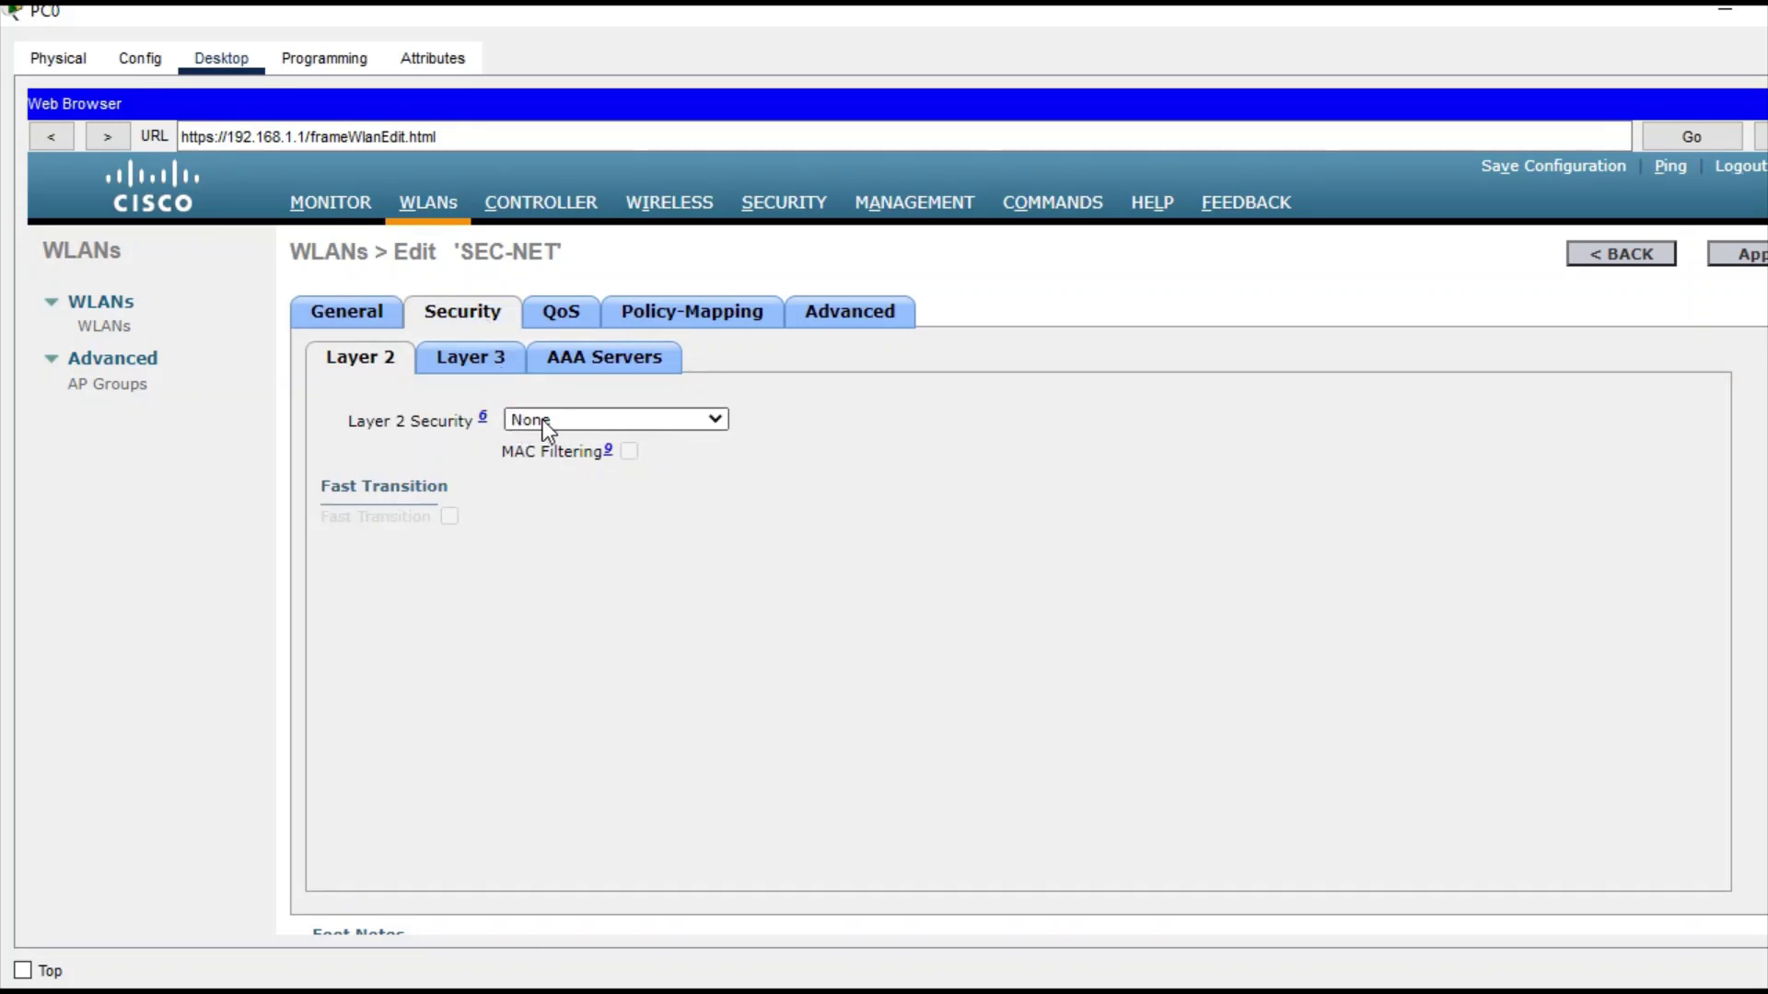
left_click(543, 419)
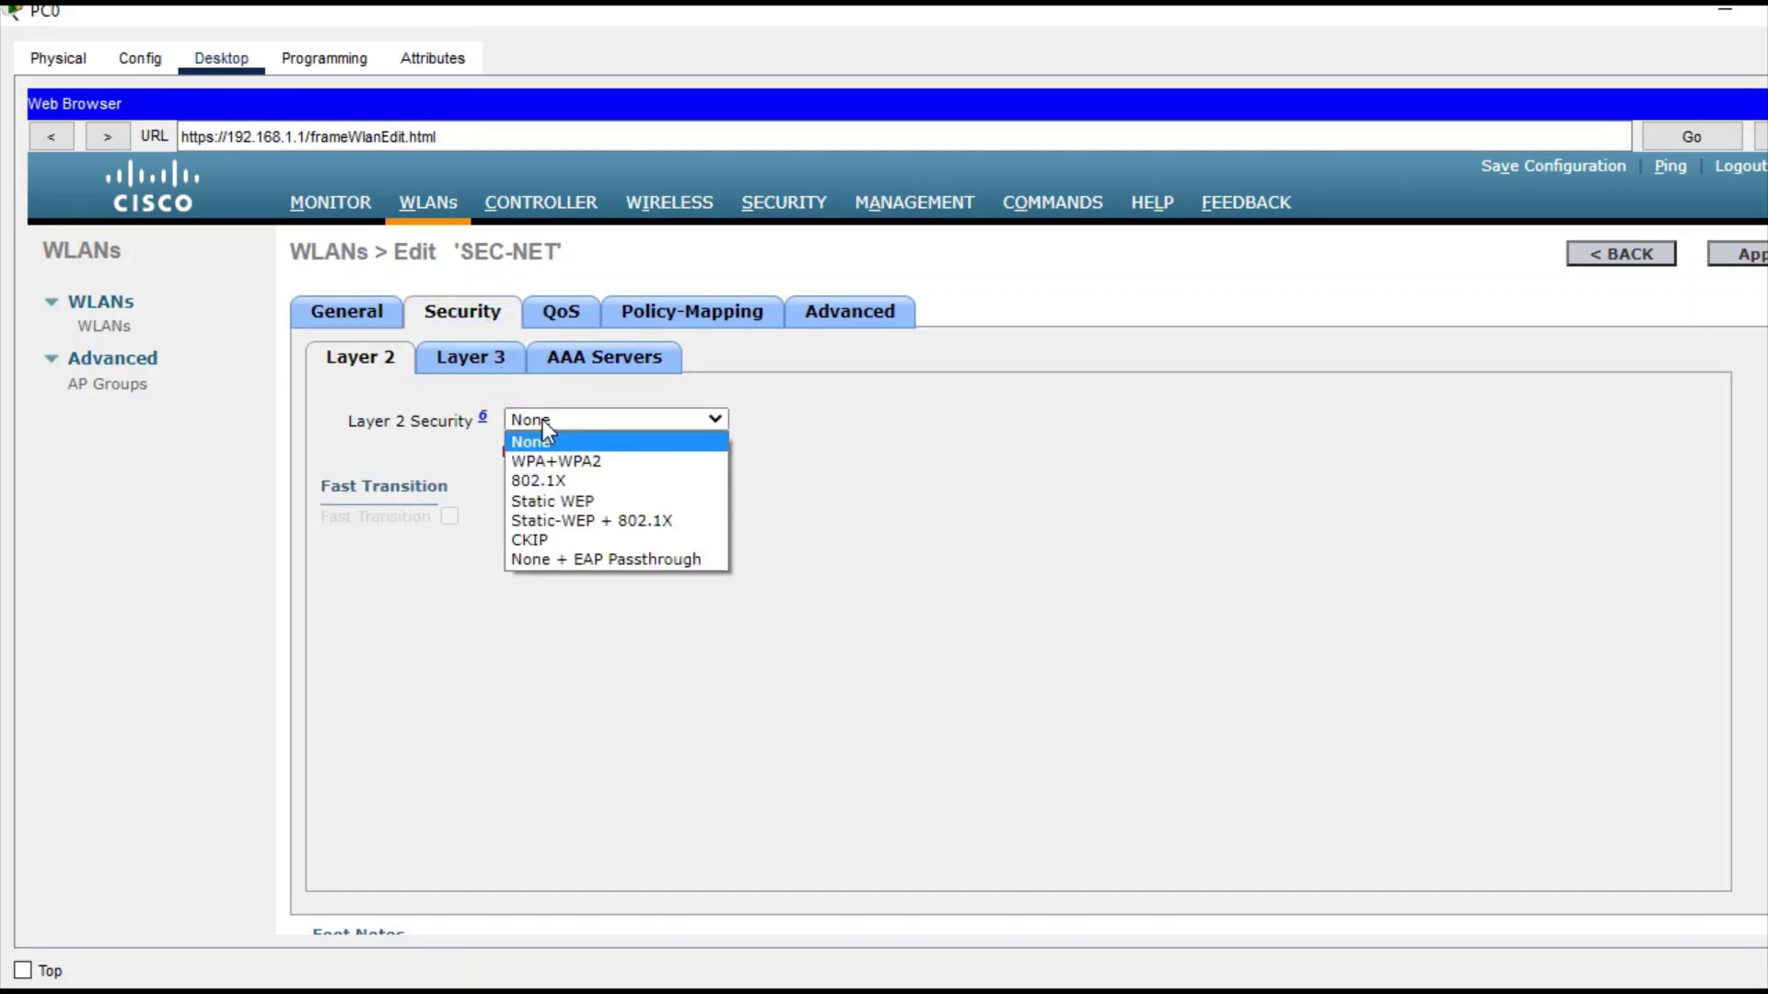
left_click(565, 462)
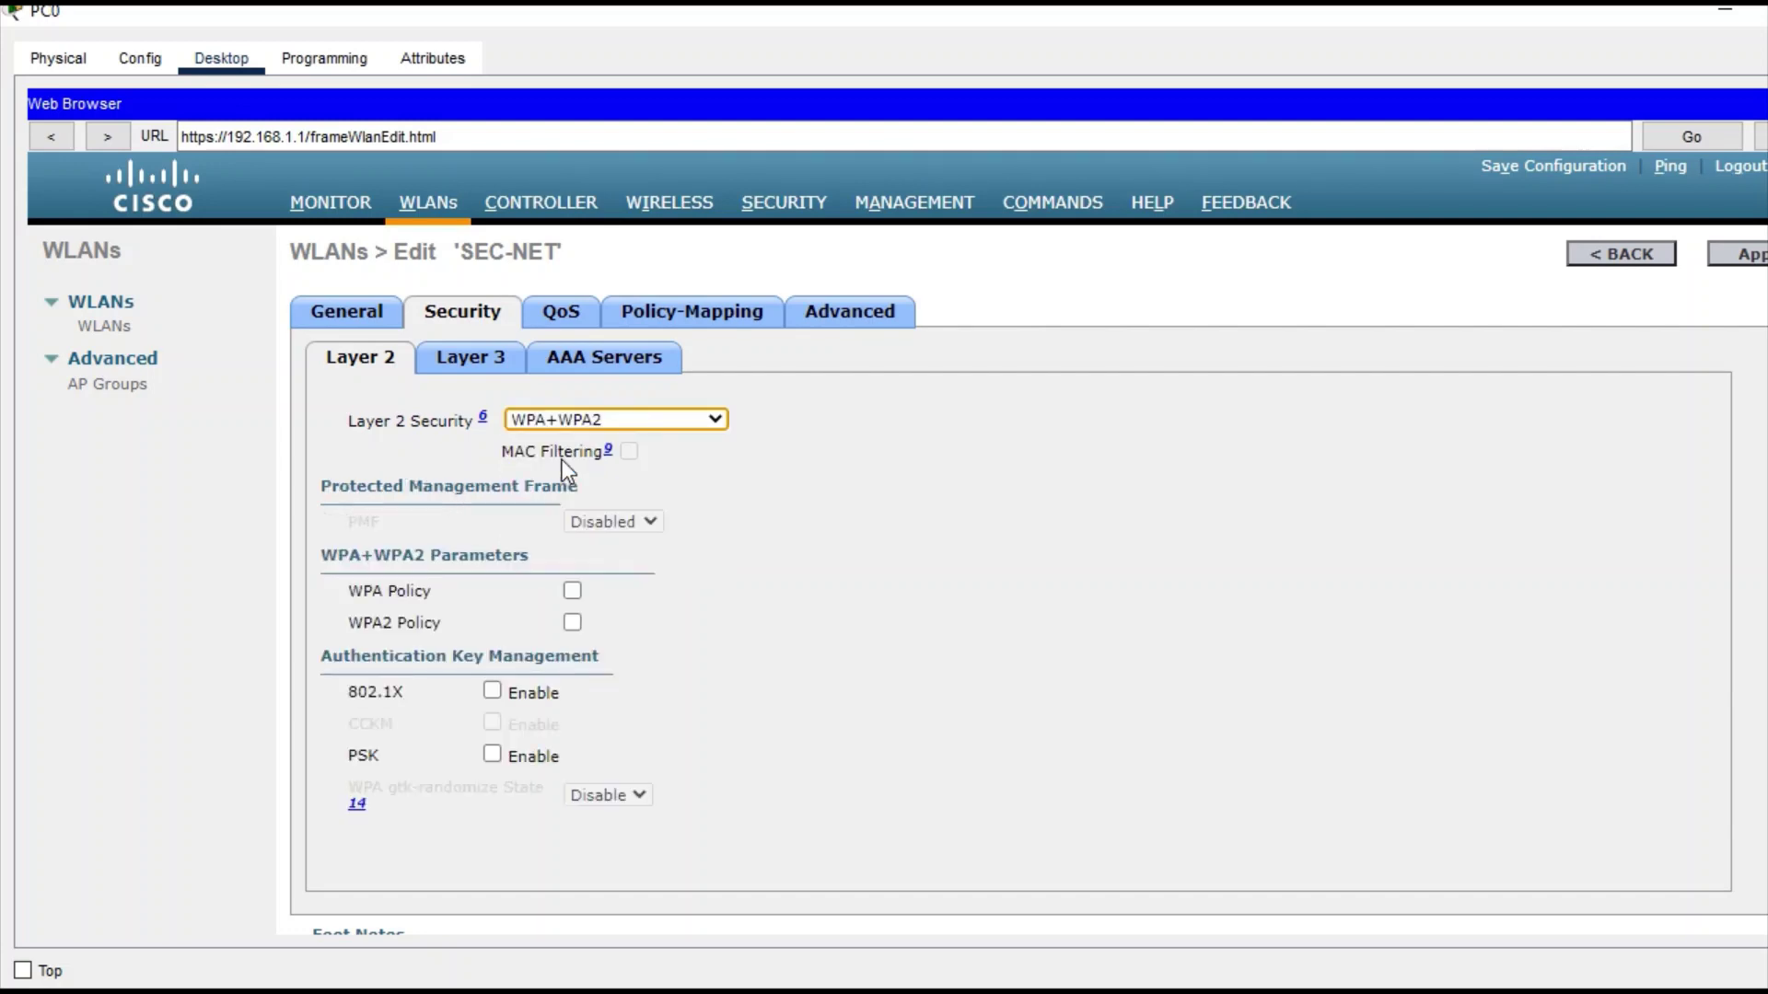
- Enable PSK key management for SEC-NET and enter its pre-shared key
scroll(617, 670, "down", 3)
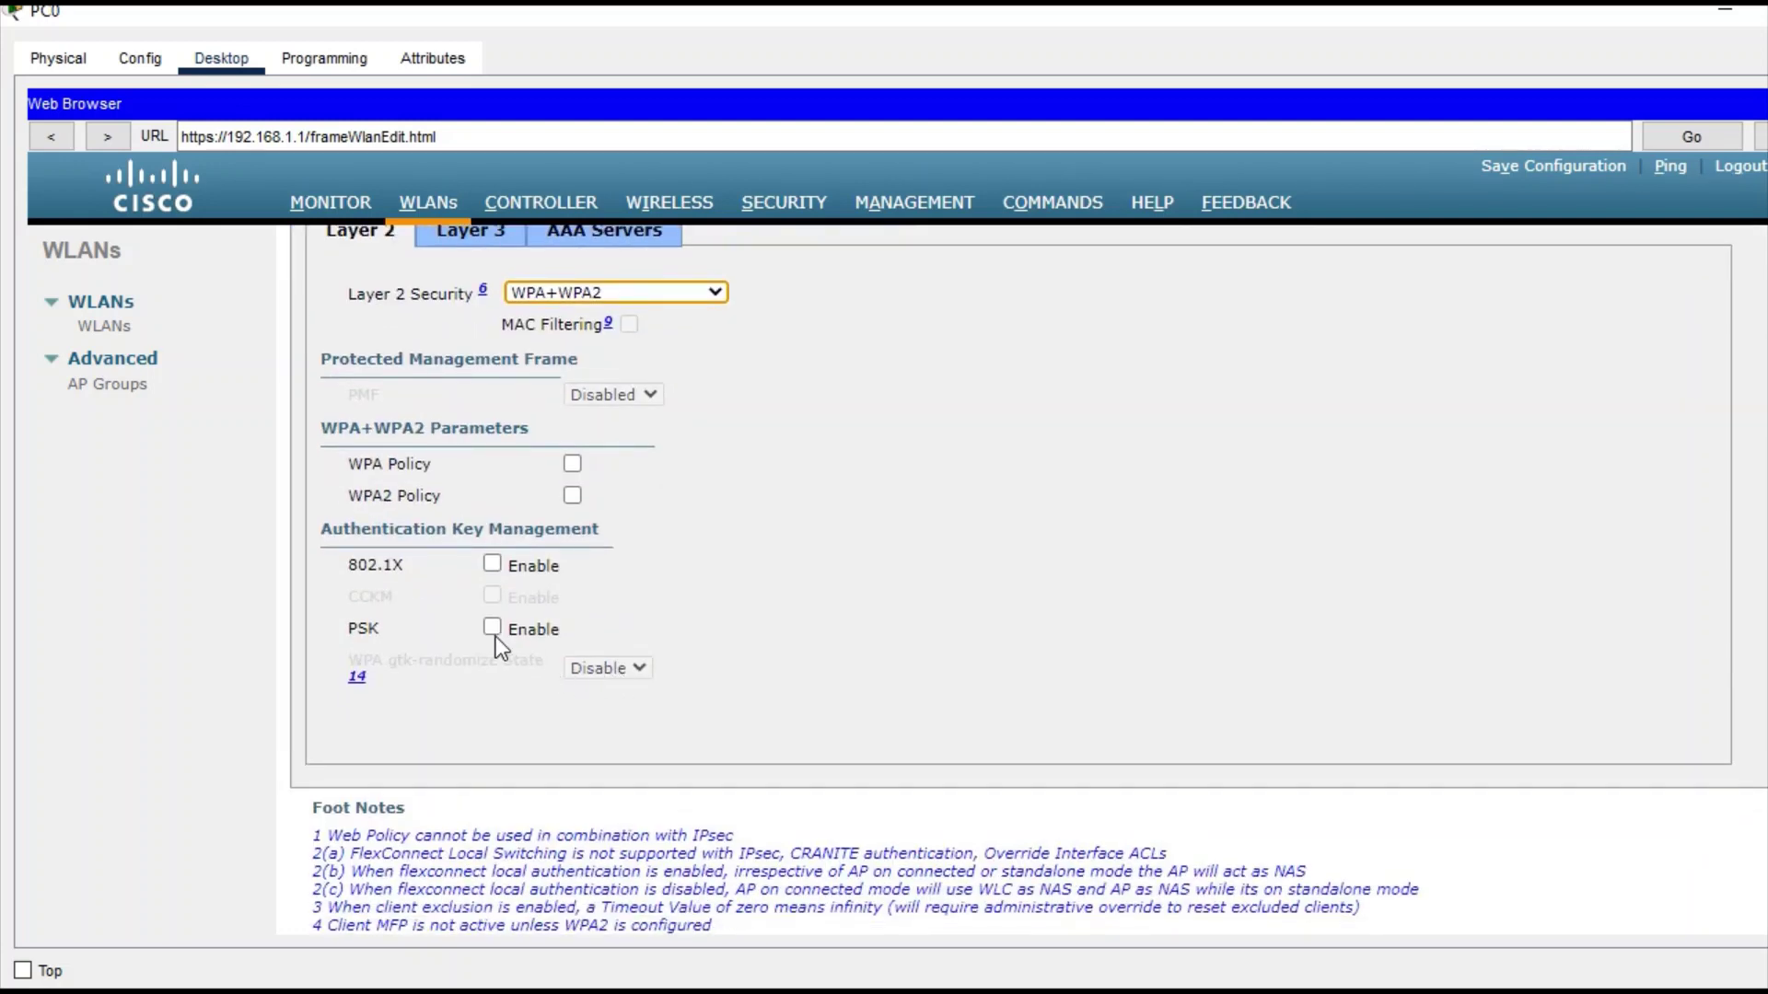
left_click(493, 628)
left_click(599, 686)
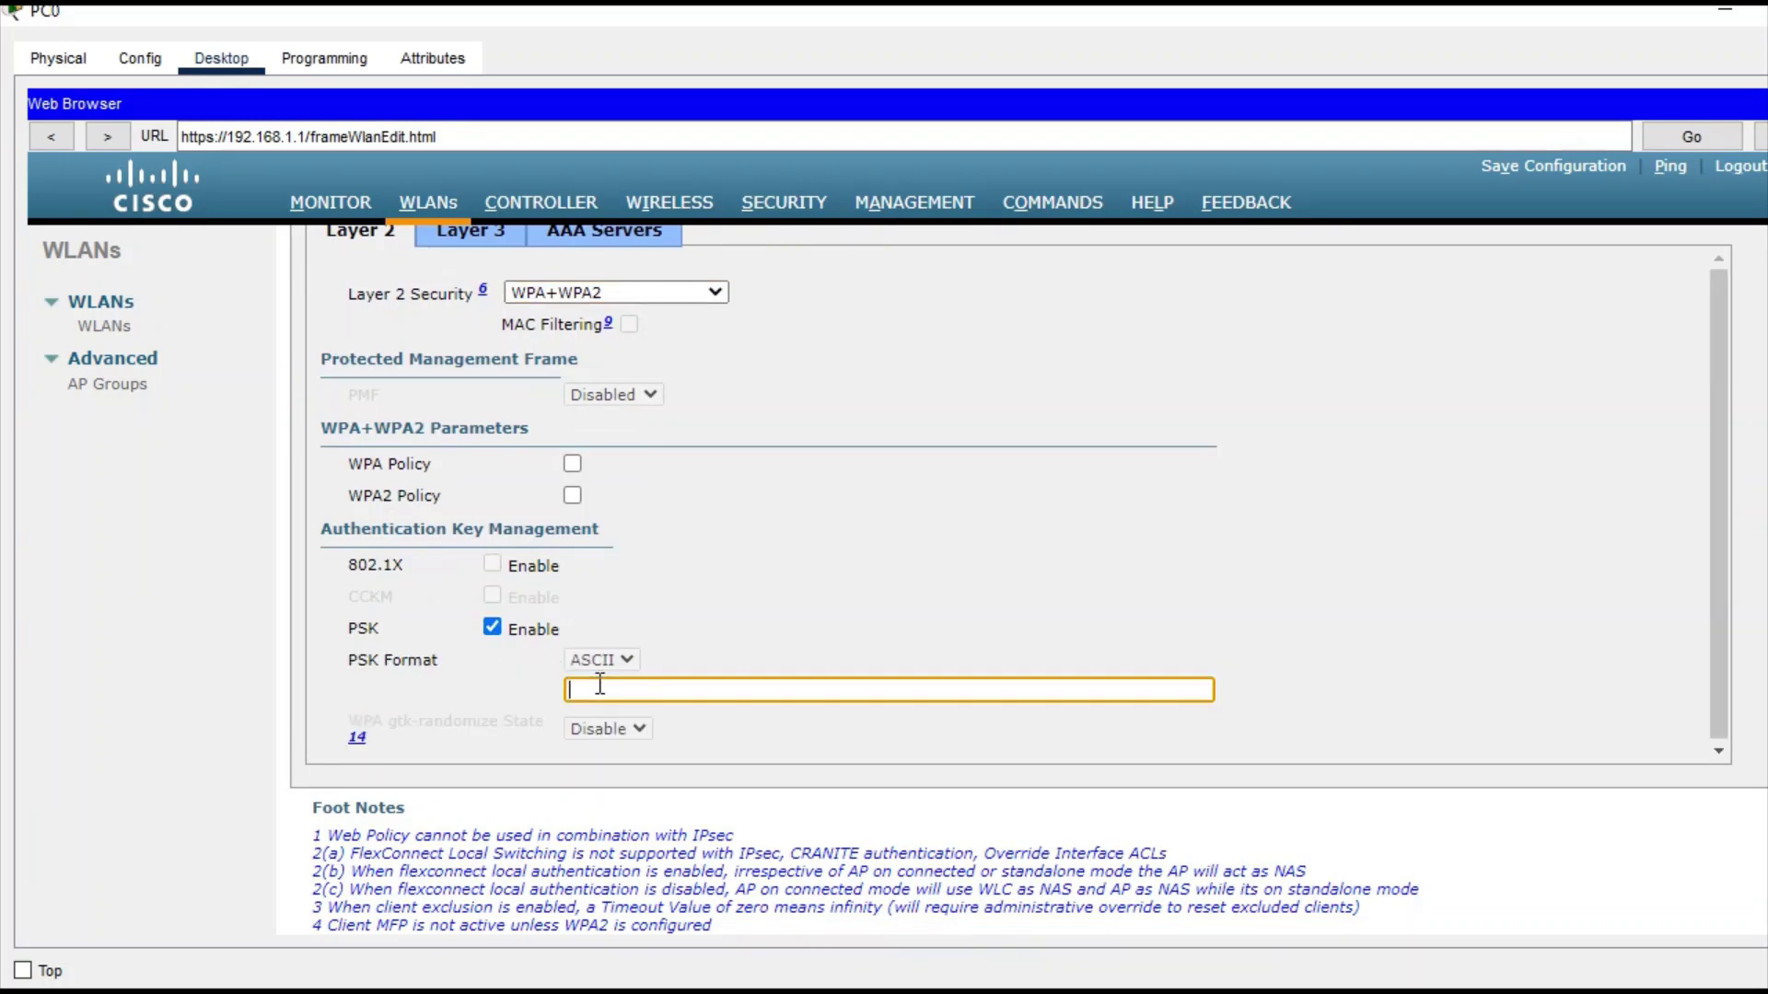
type("cisco12345")
scroll(849, 637, "up", 2)
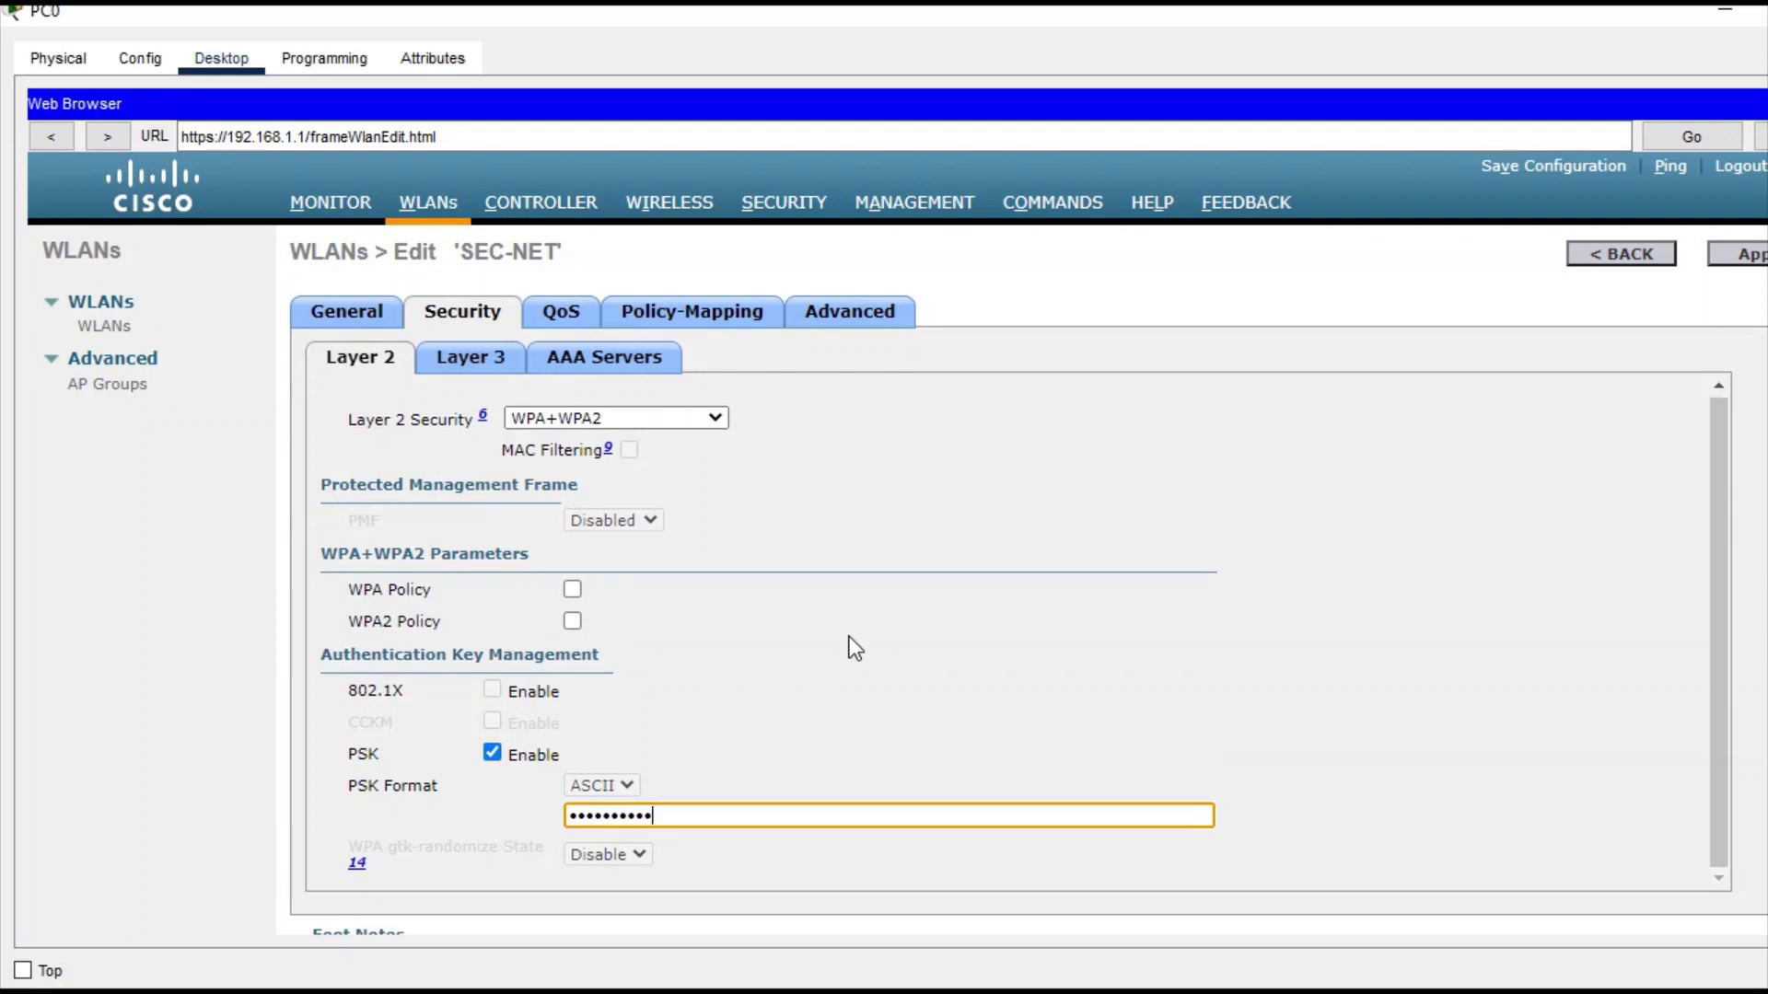
left_click_drag(737, 771, 1620, 300)
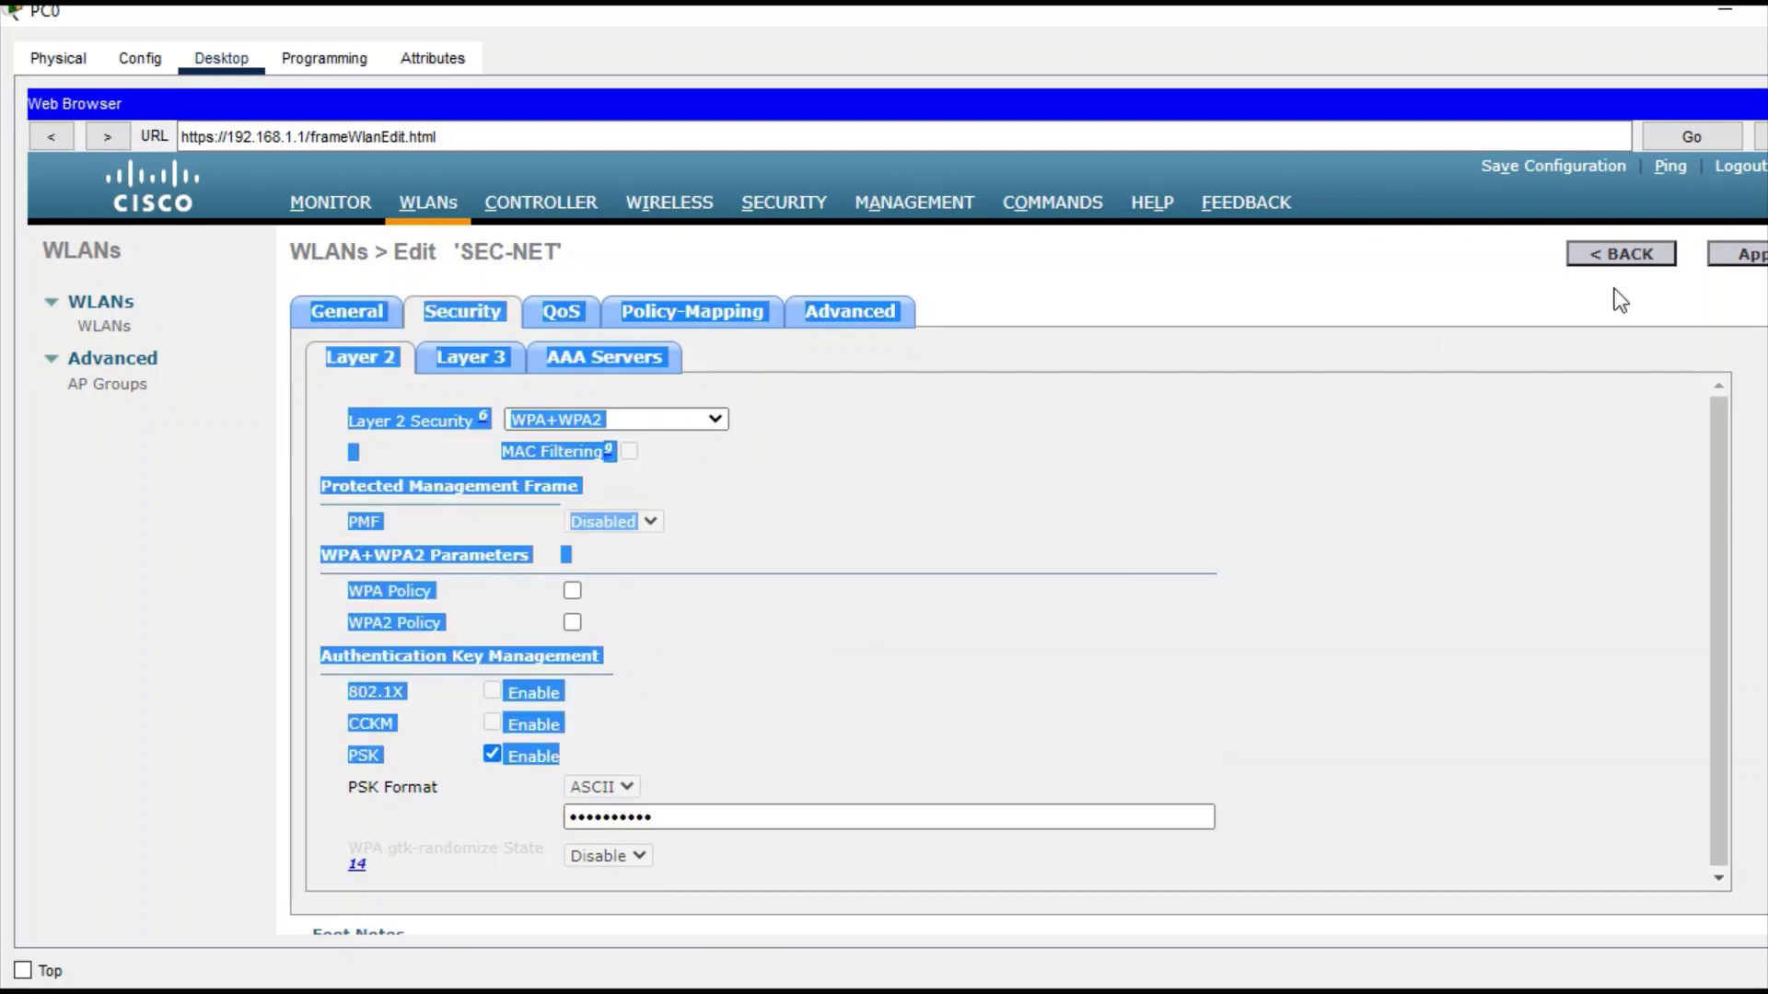
- Enable SEC-NET's WPA Policy with AES encryption and apply the security settings
left_click(1744, 260)
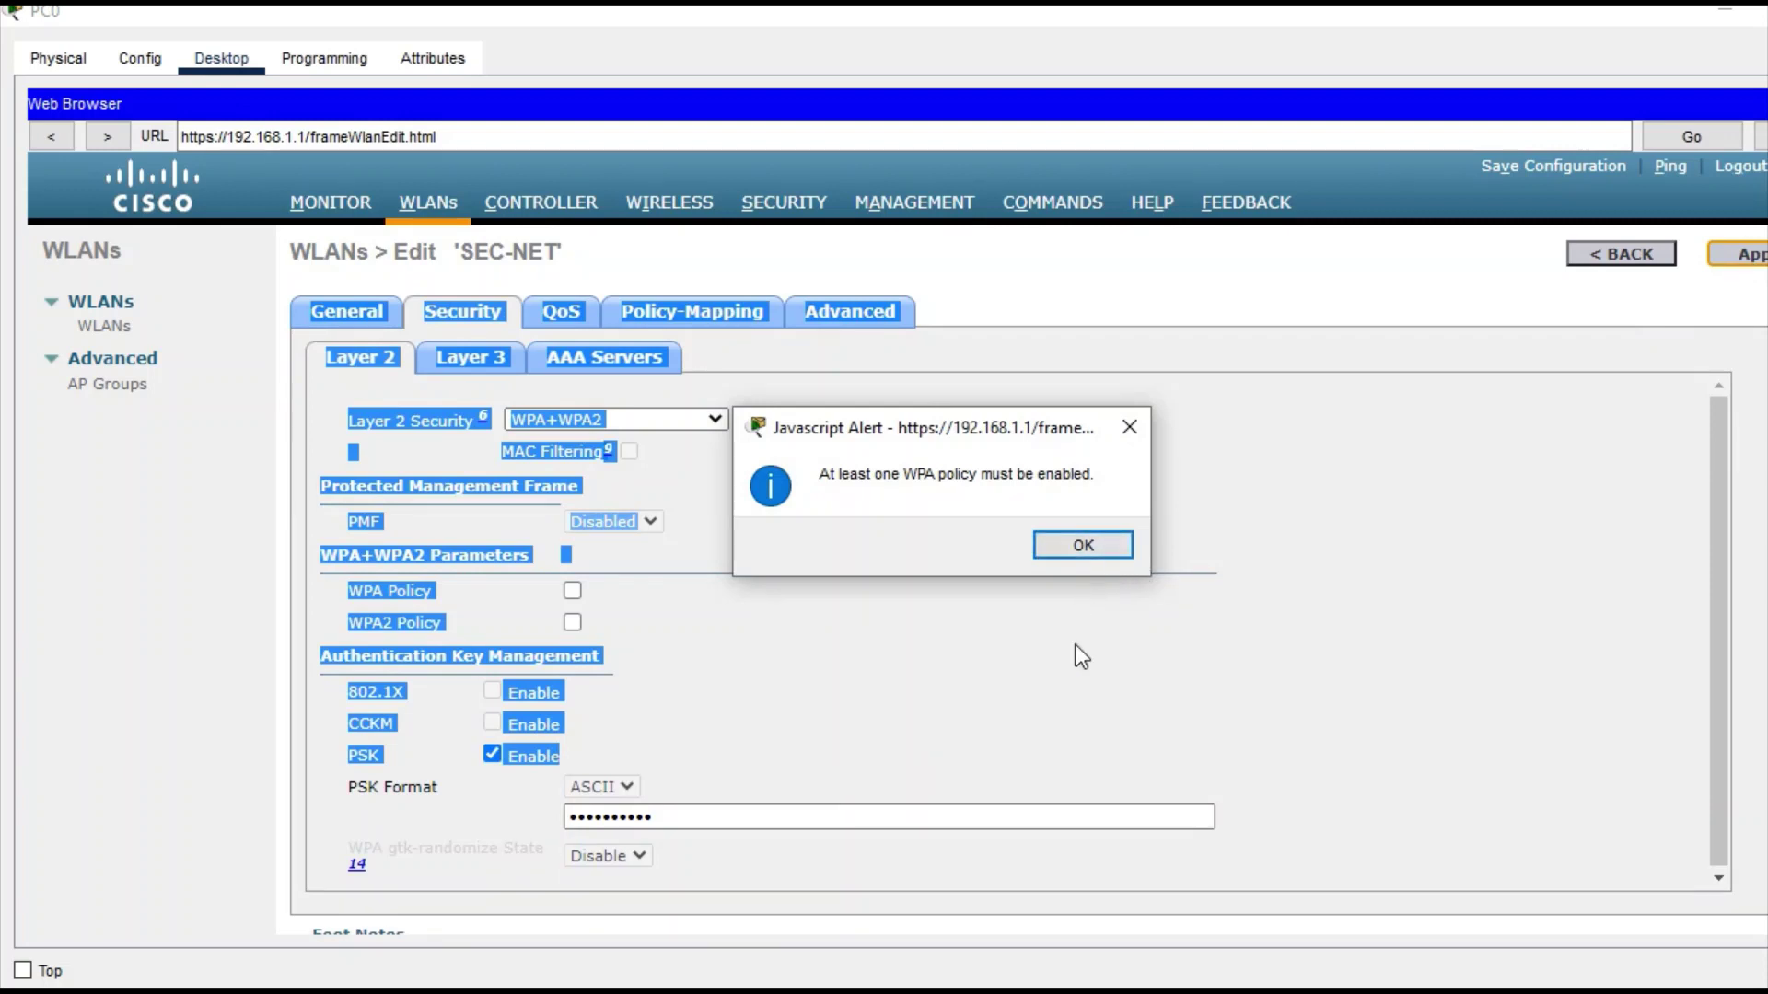
left_click(1077, 551)
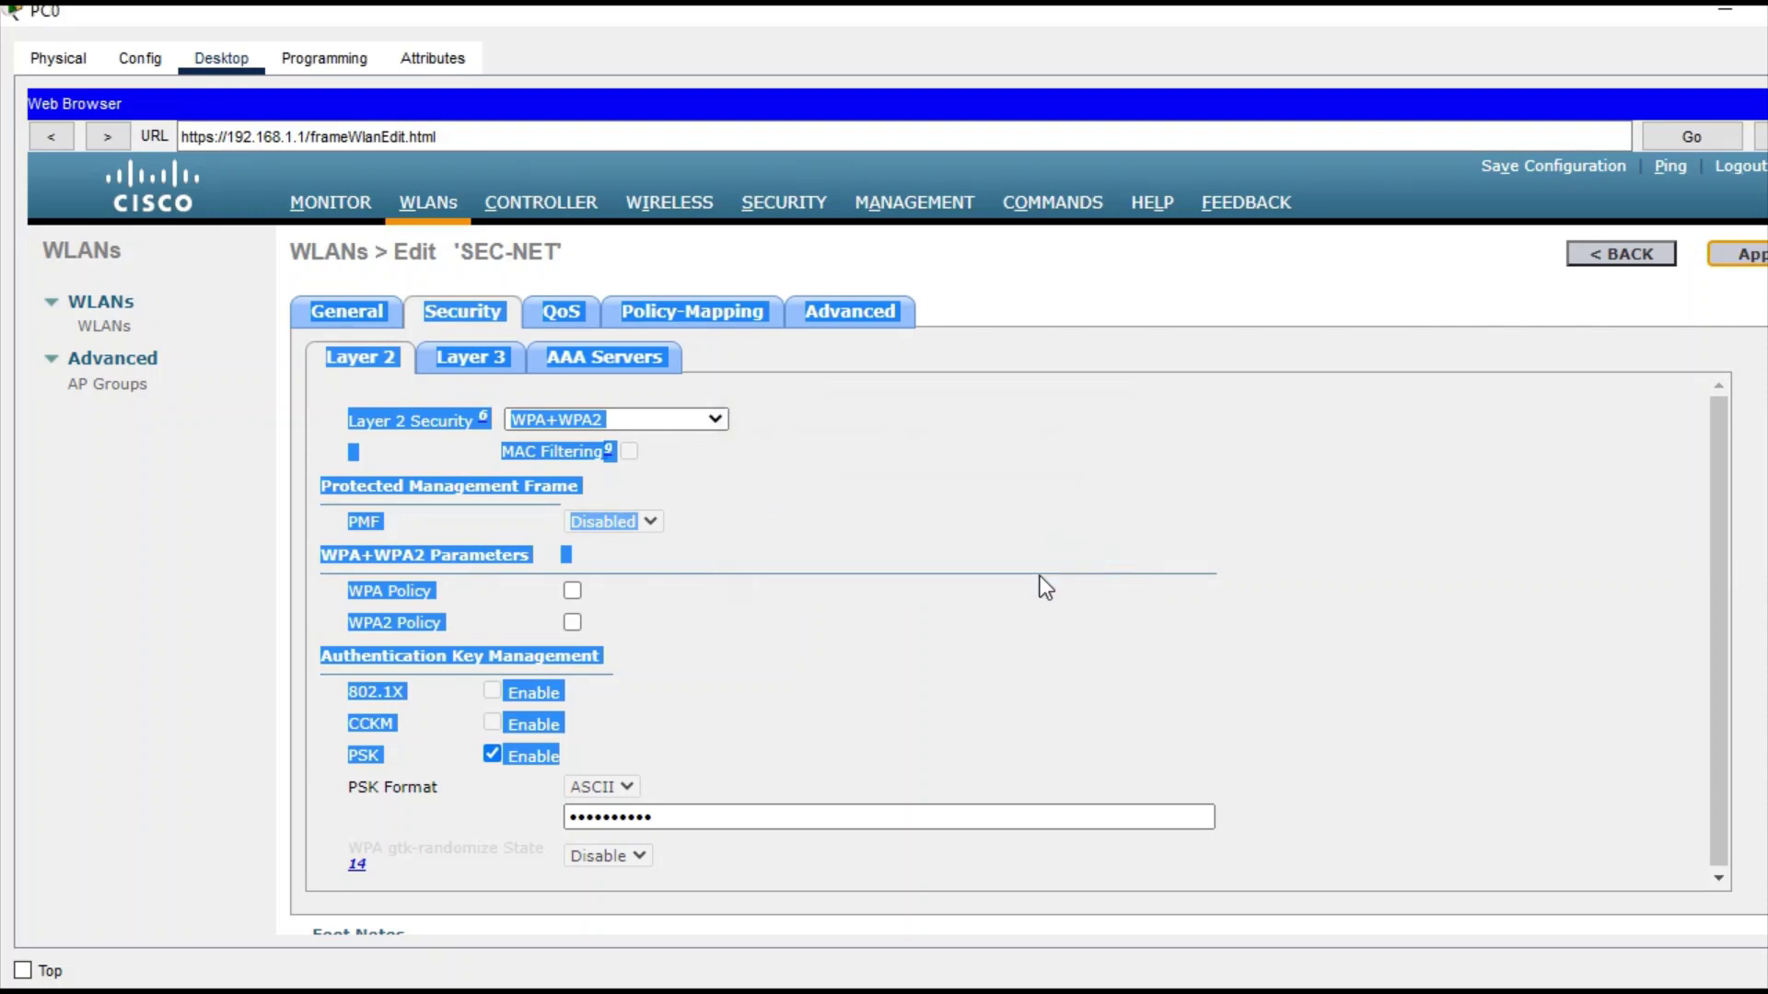
left_click(899, 653)
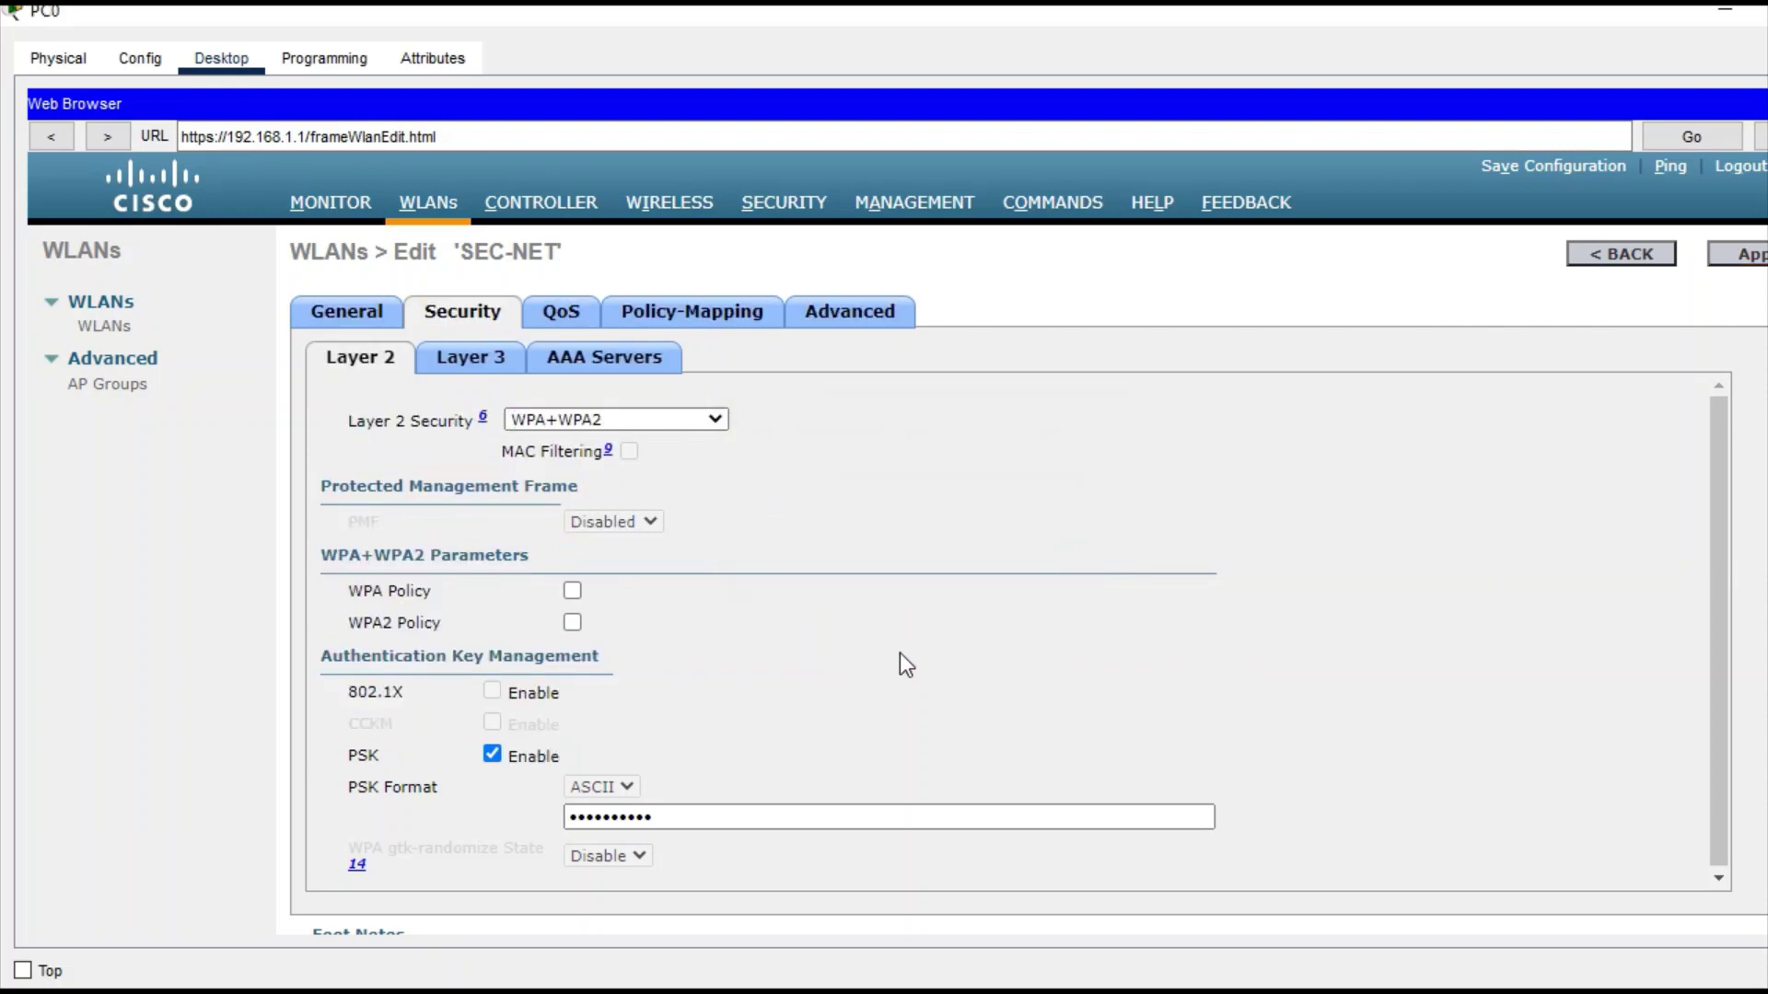
left_click(571, 591)
scroll(760, 676, "down", 1)
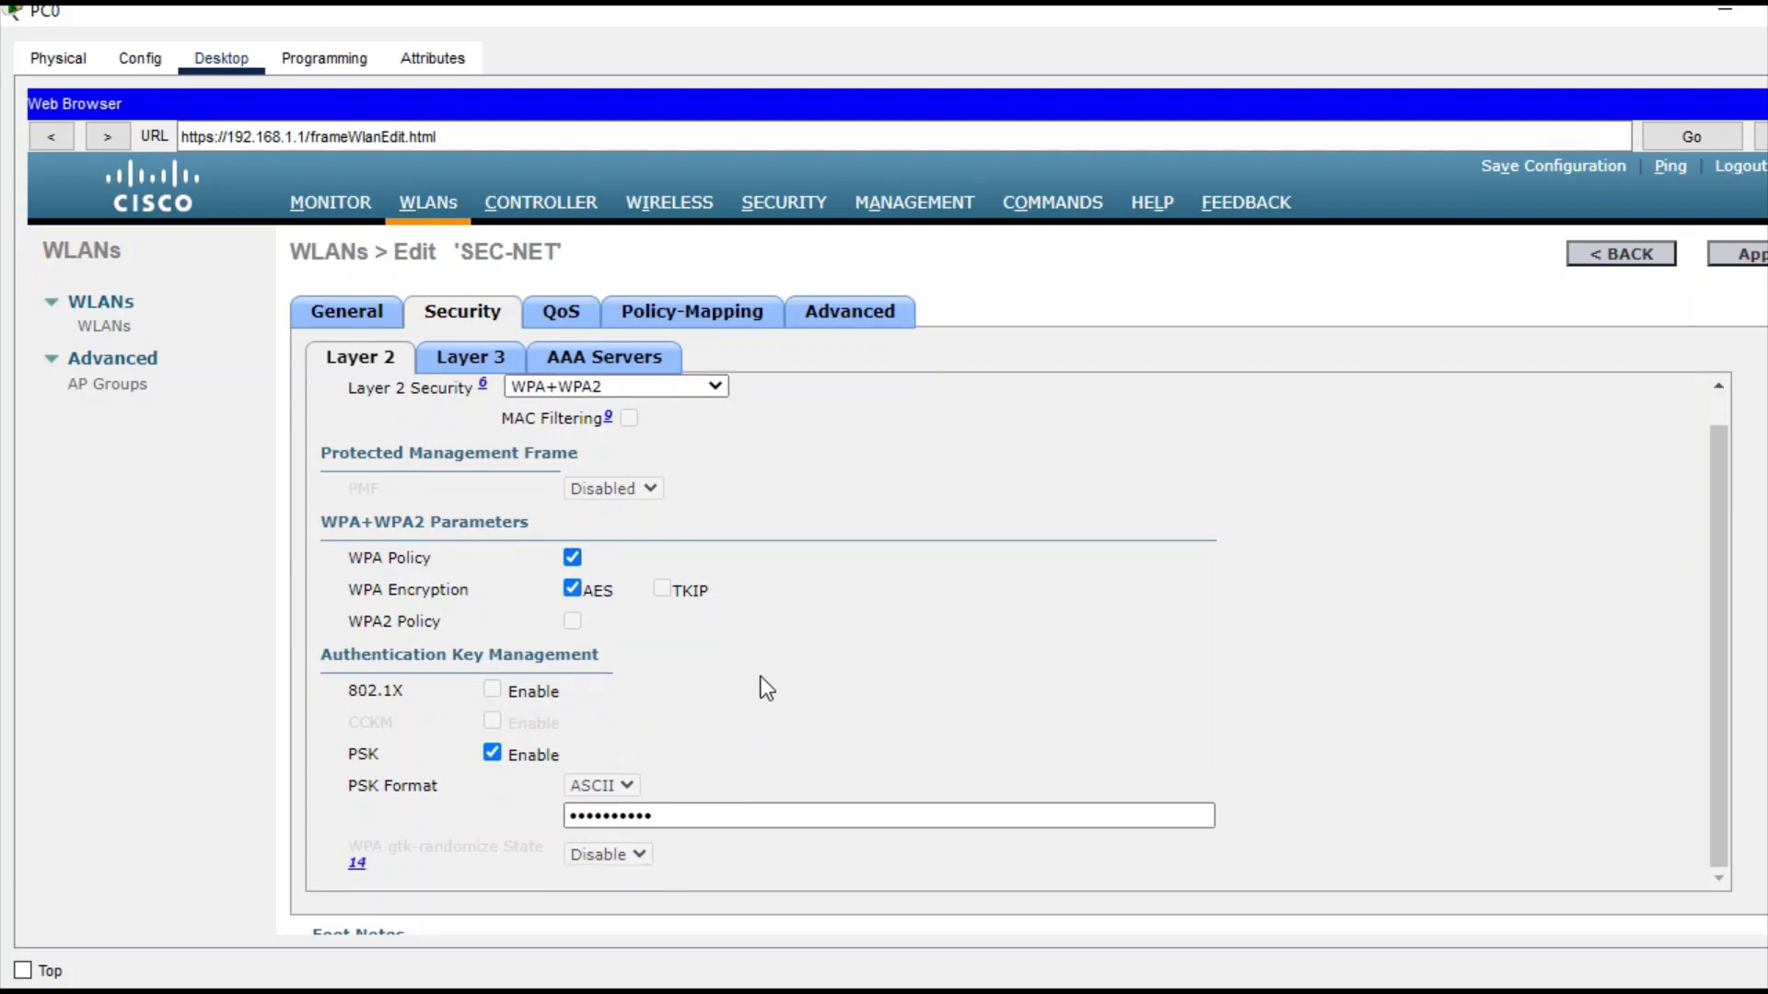
left_click(1731, 261)
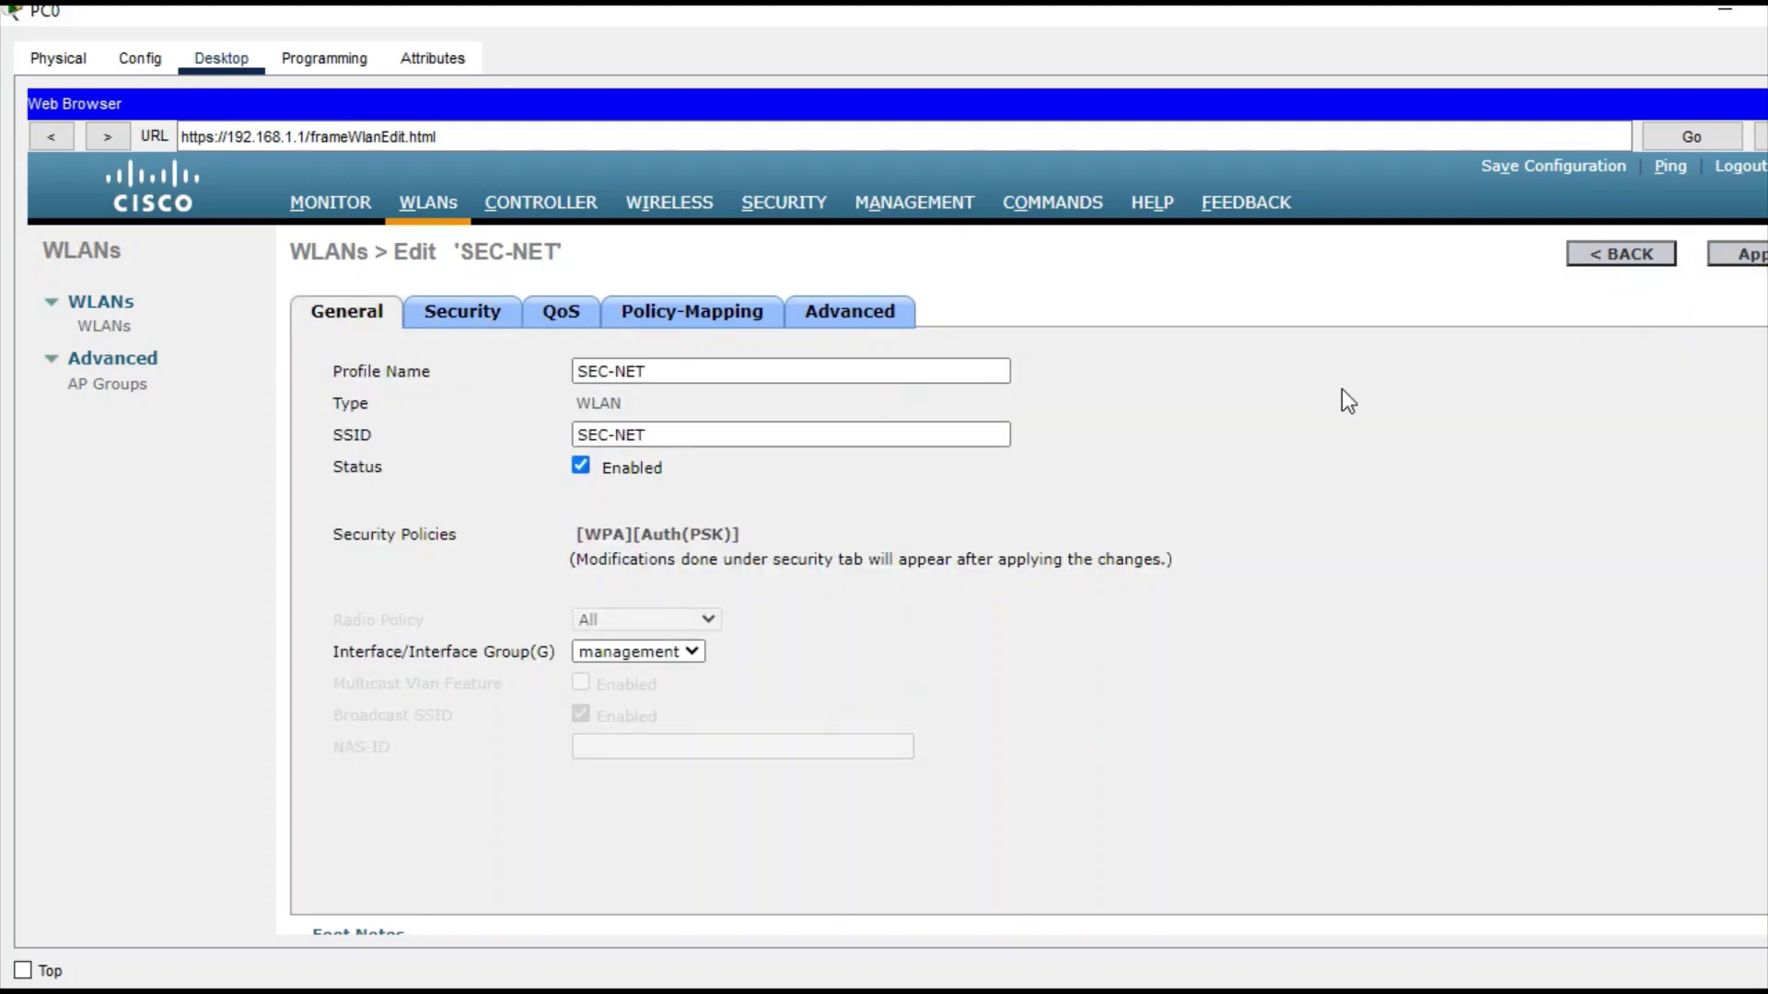
left_click(1724, 11)
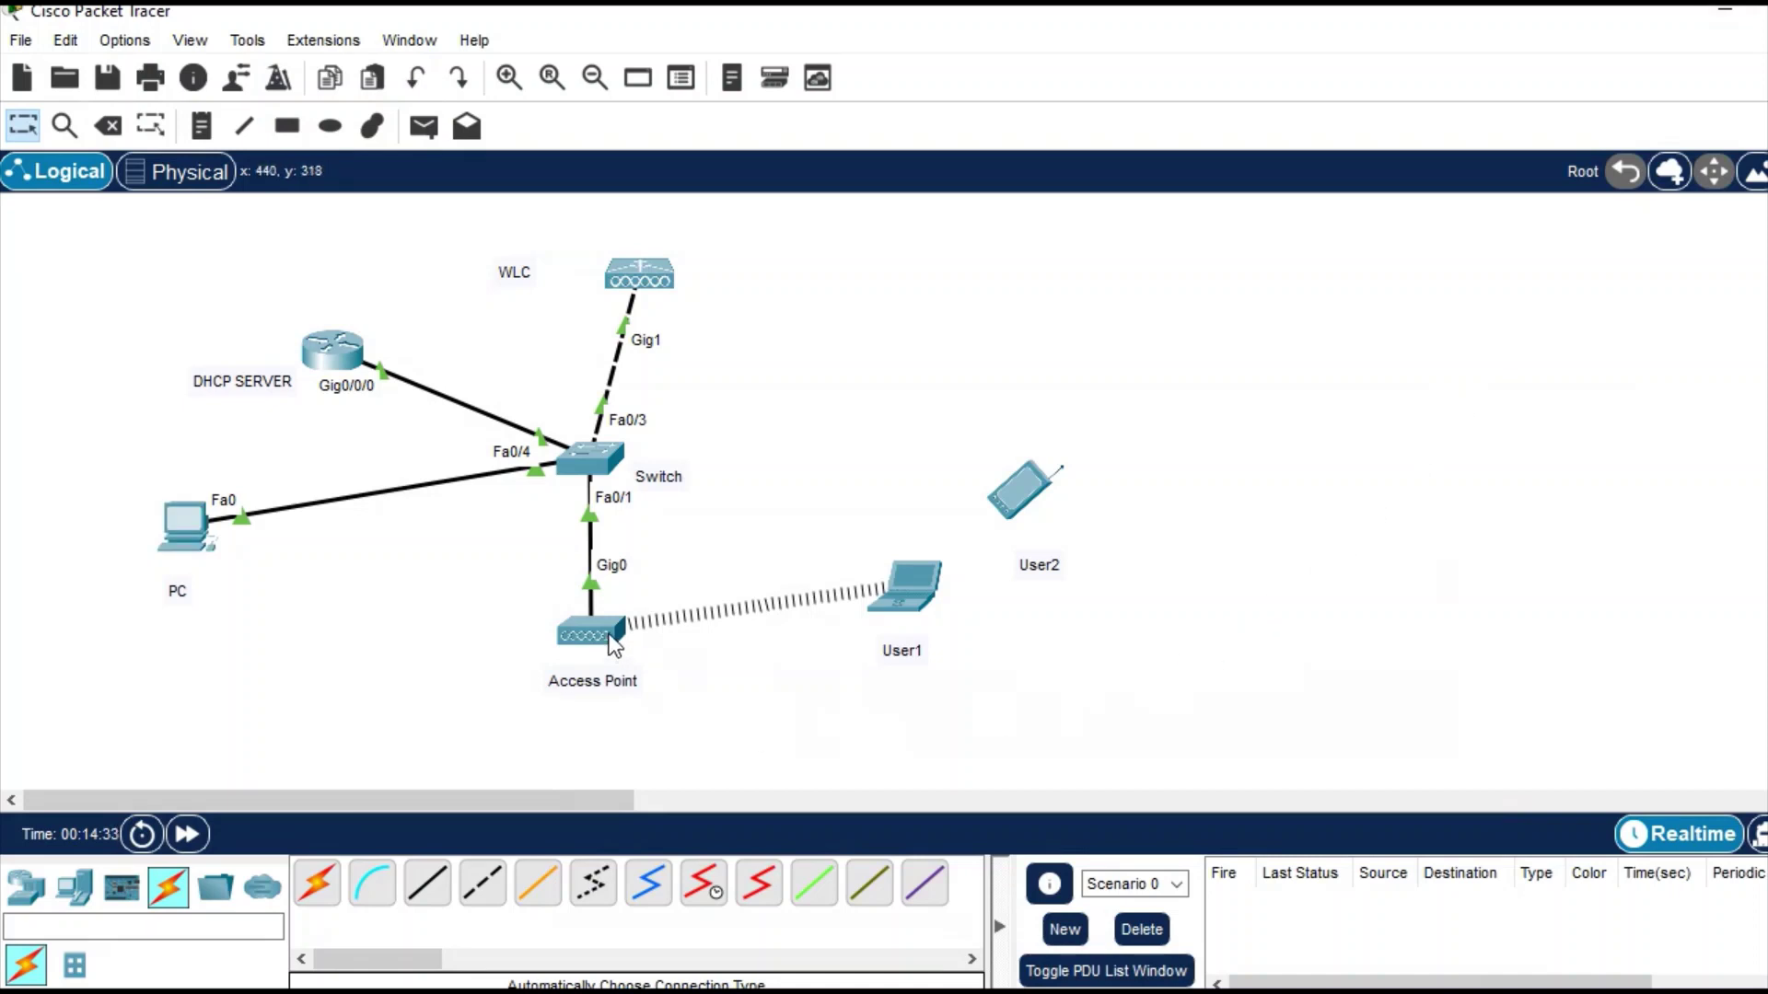
- Set User2's Wireless0 to SSID SEC-NET with WPA-PSK authentication and enter the passphrase
mouse_move(614, 644)
left_click(1015, 499)
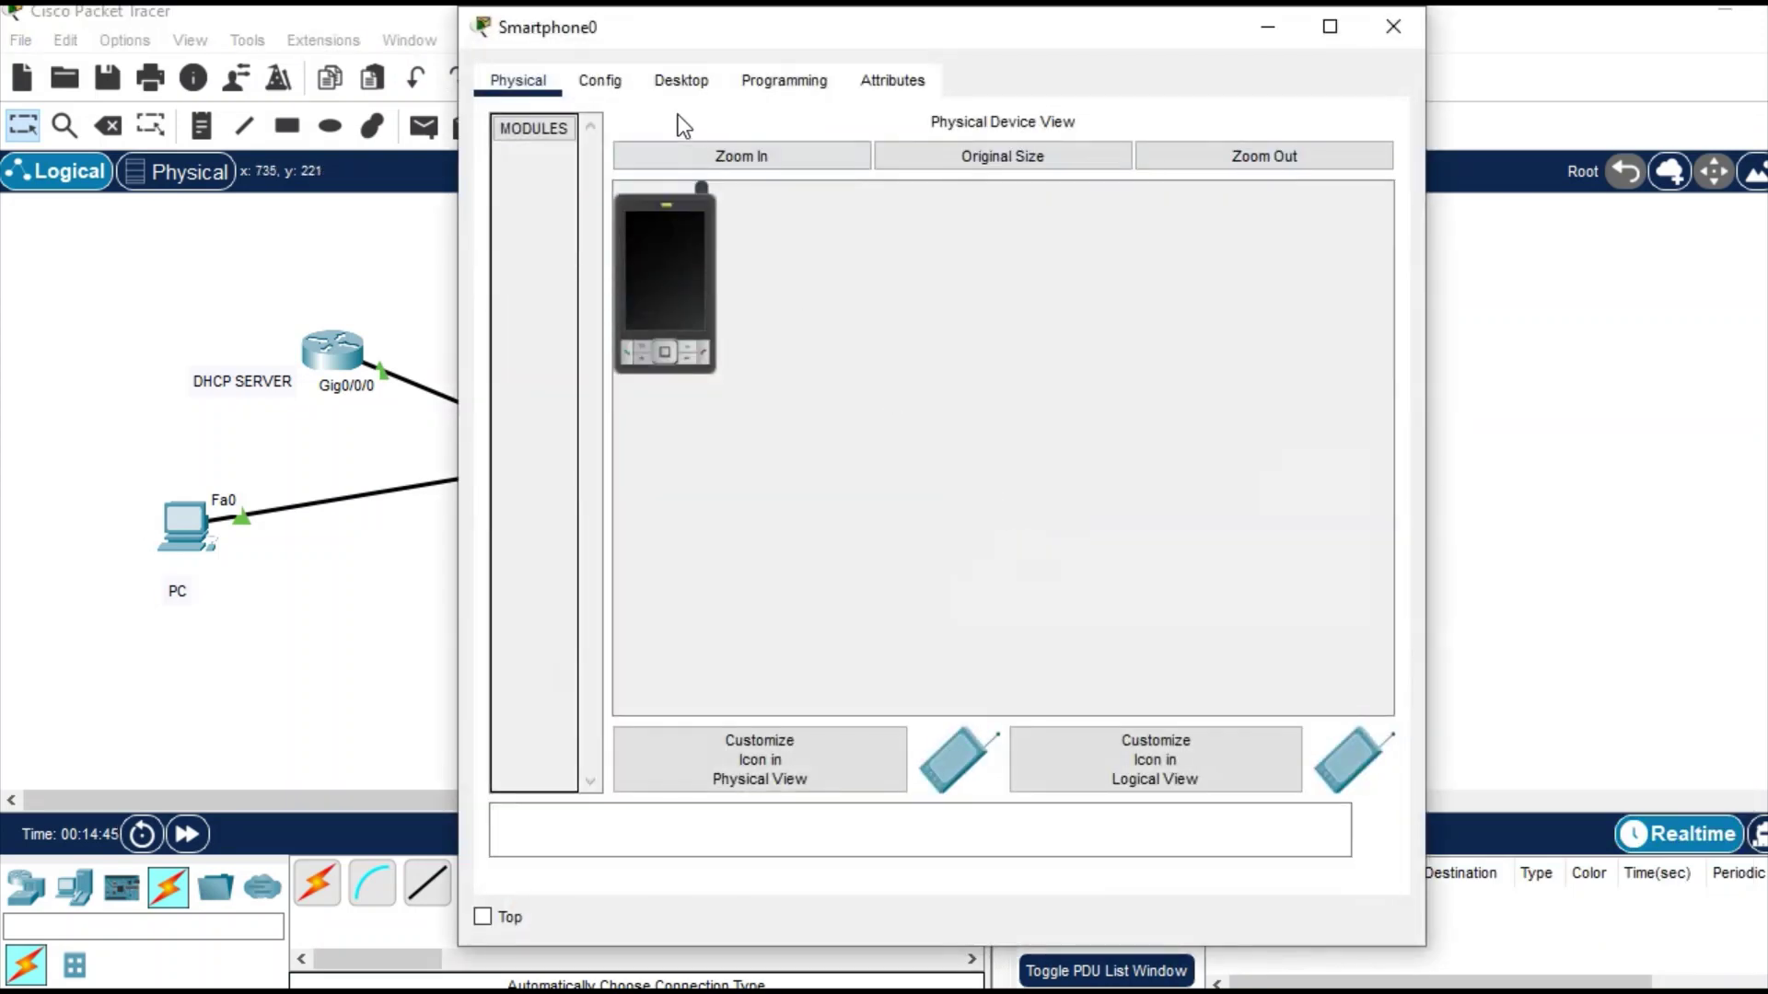
left_click(619, 88)
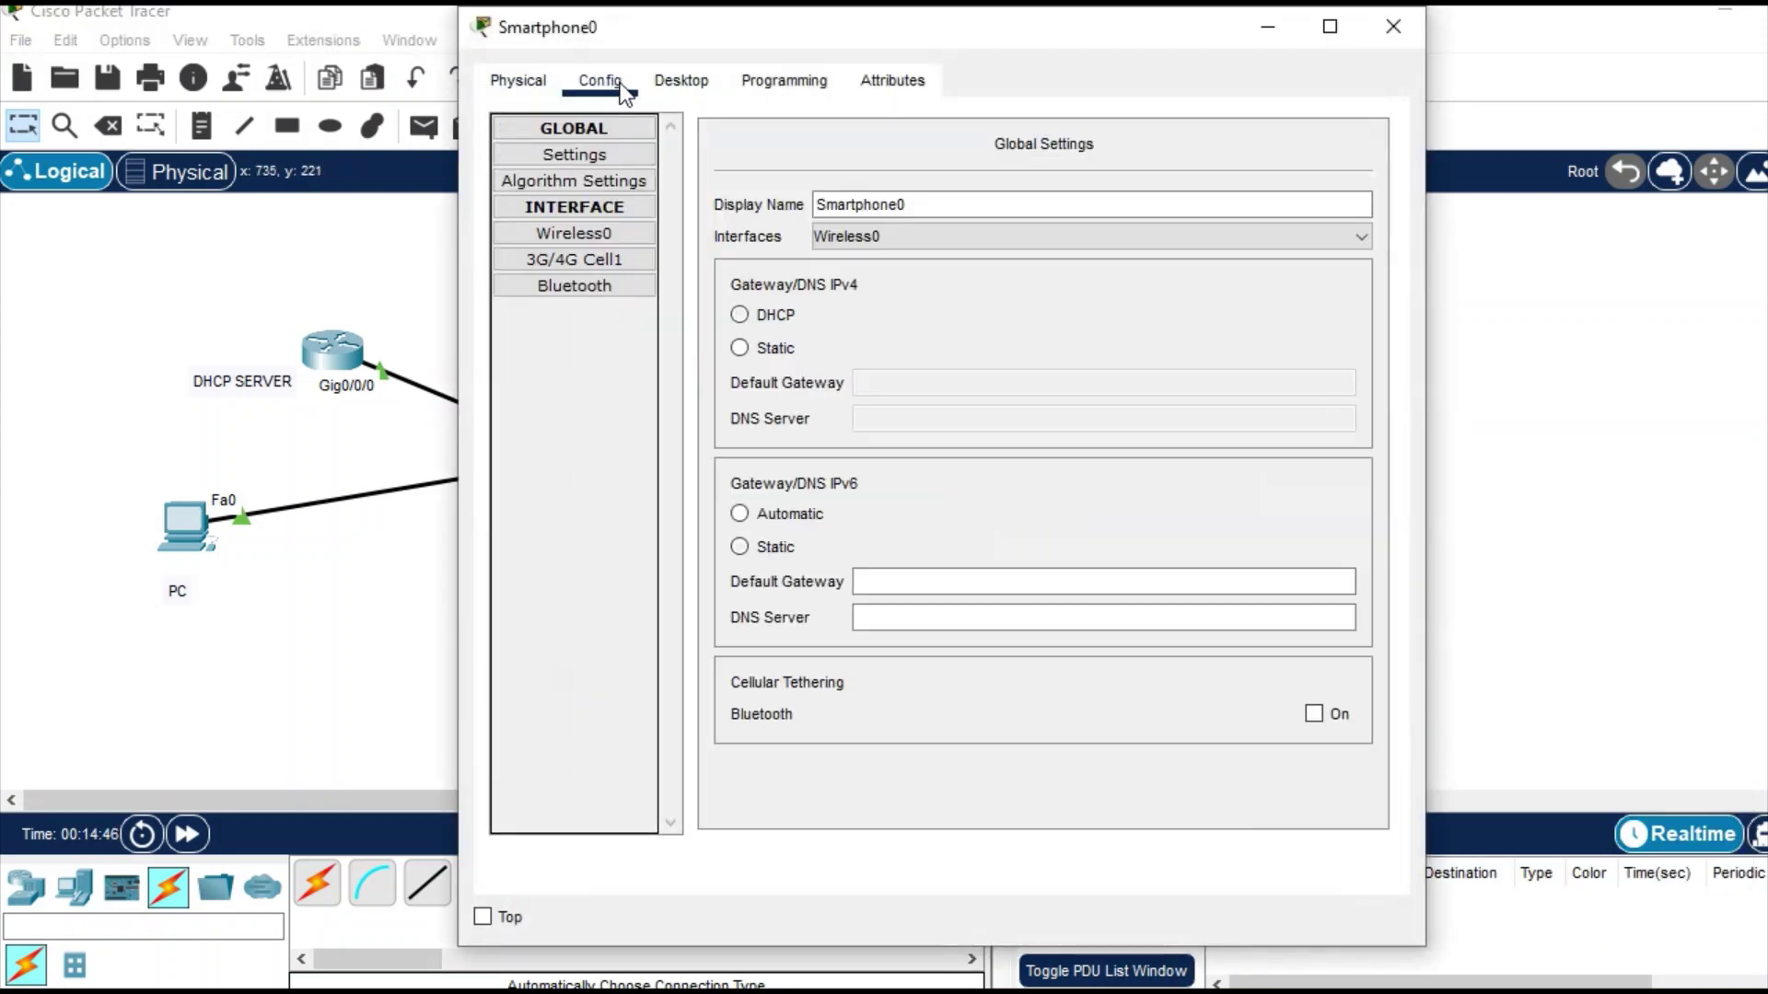
left_click(614, 233)
left_click(1119, 253)
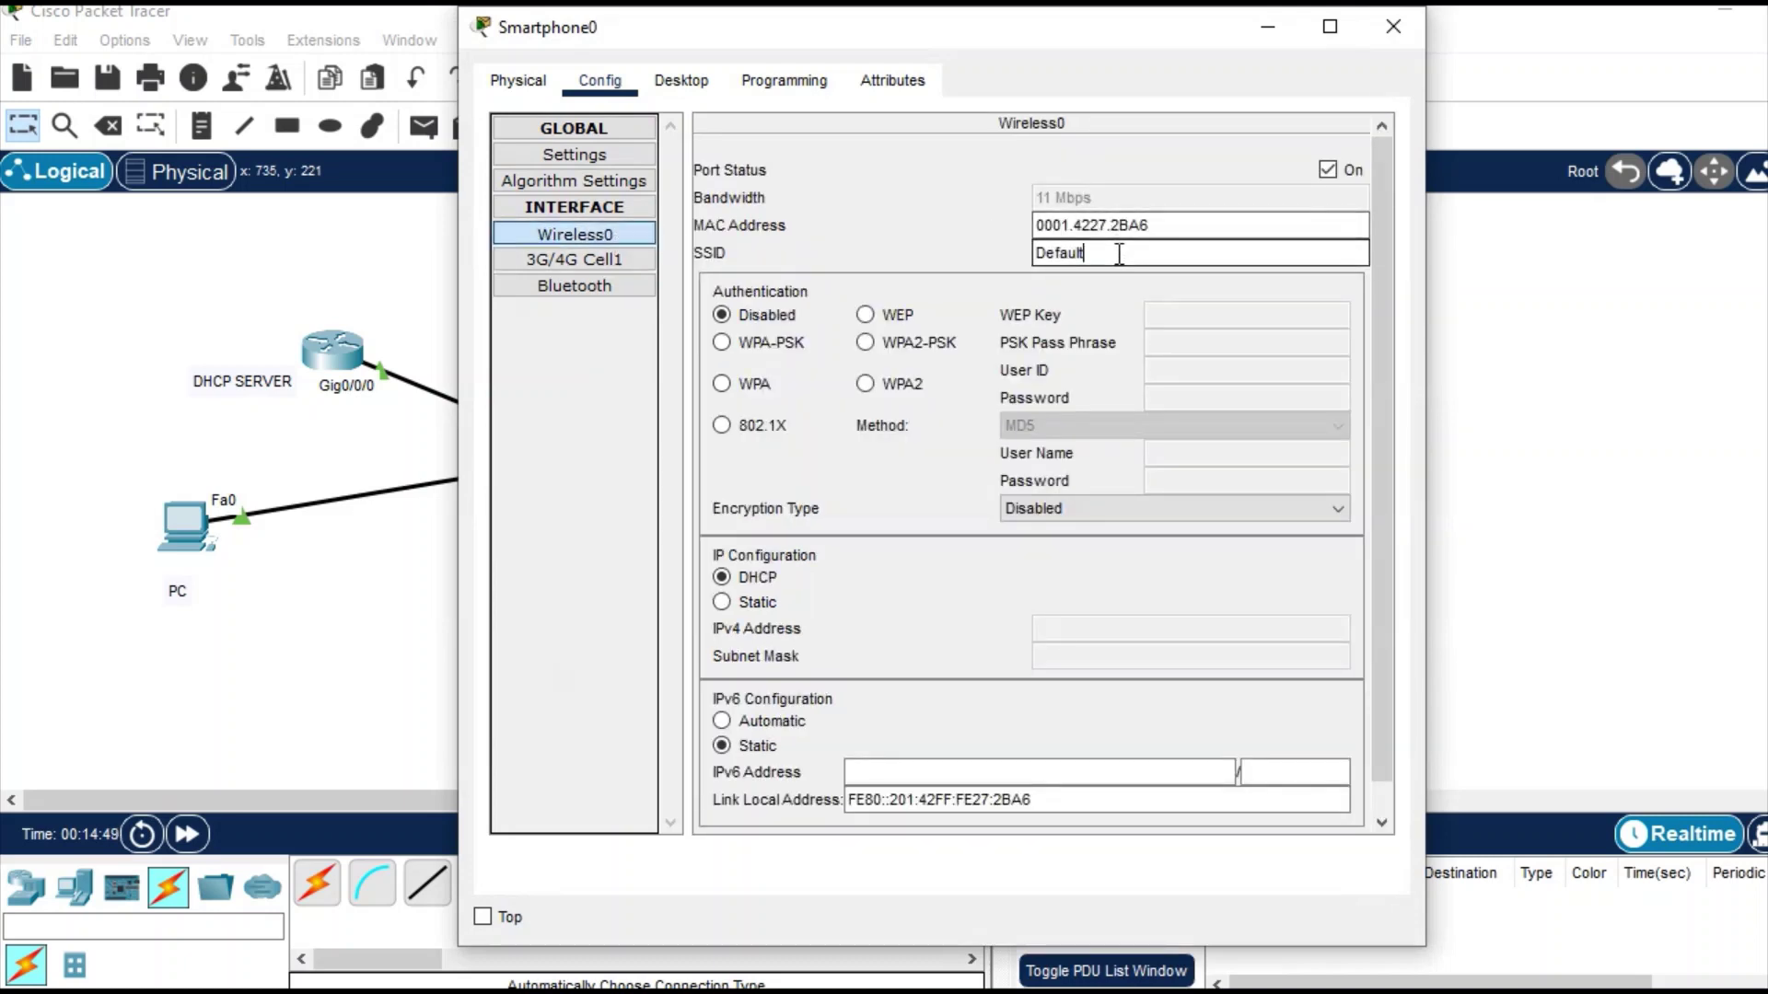
left_click_drag(1119, 253, 952, 250)
type("S")
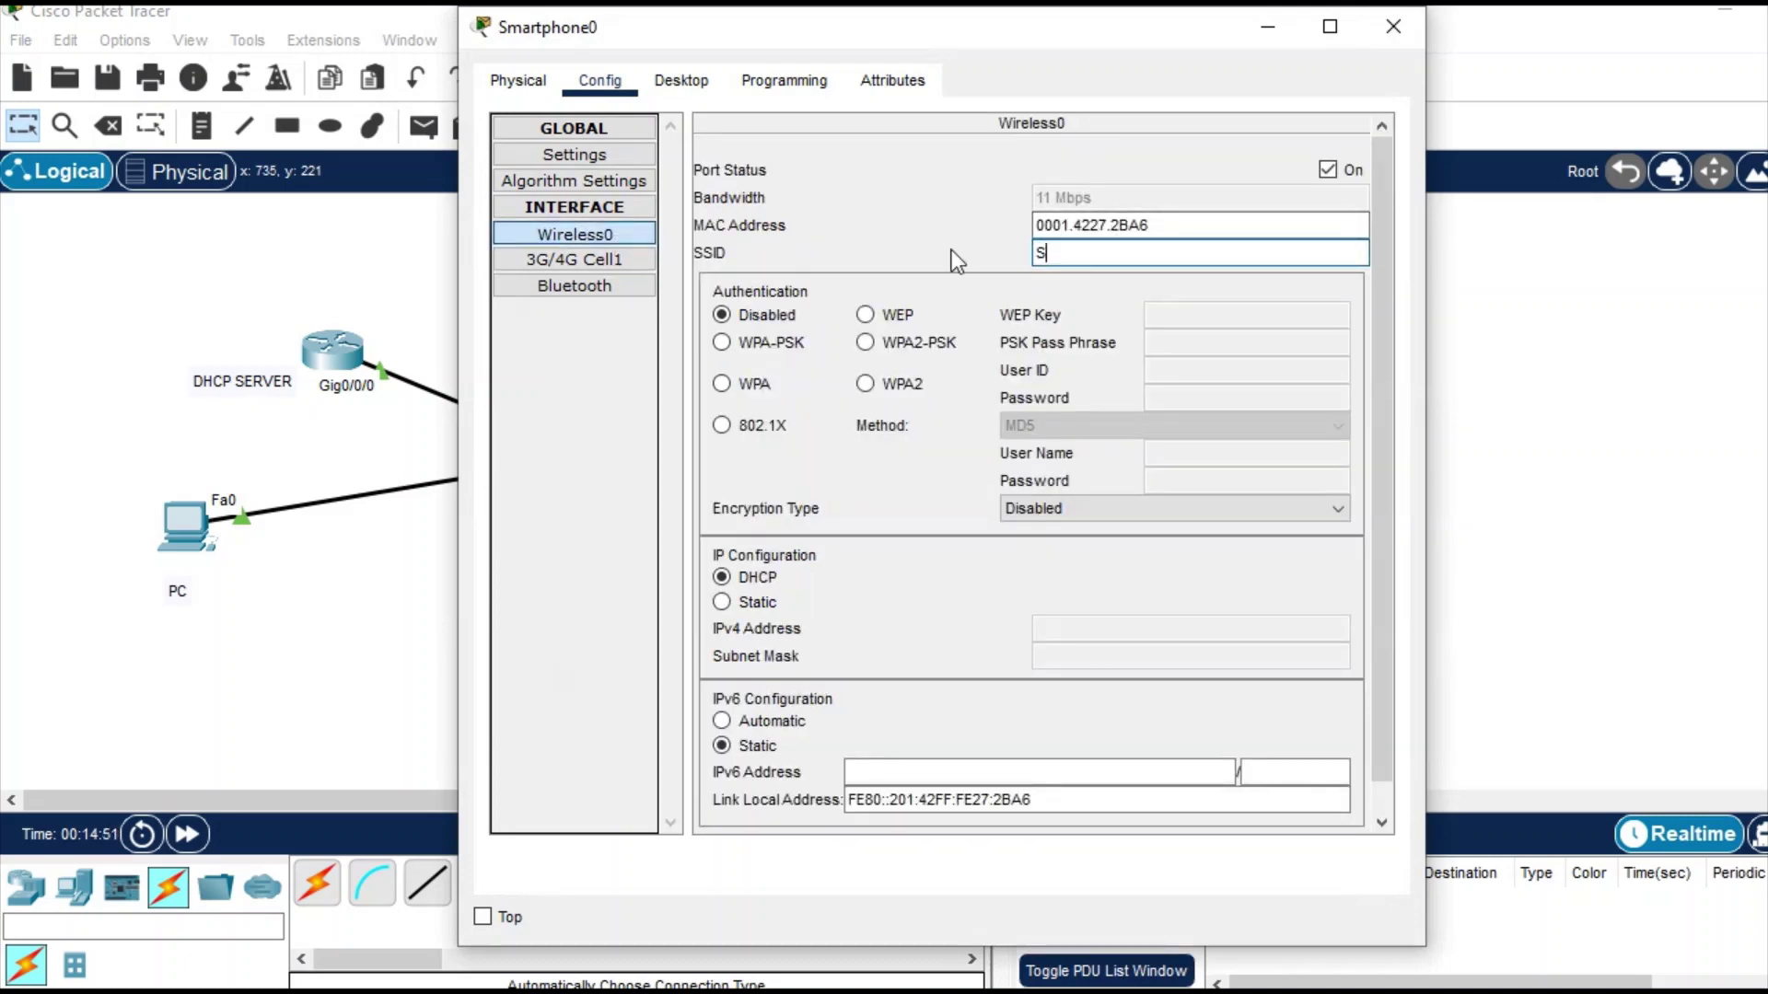
type("EC-NET")
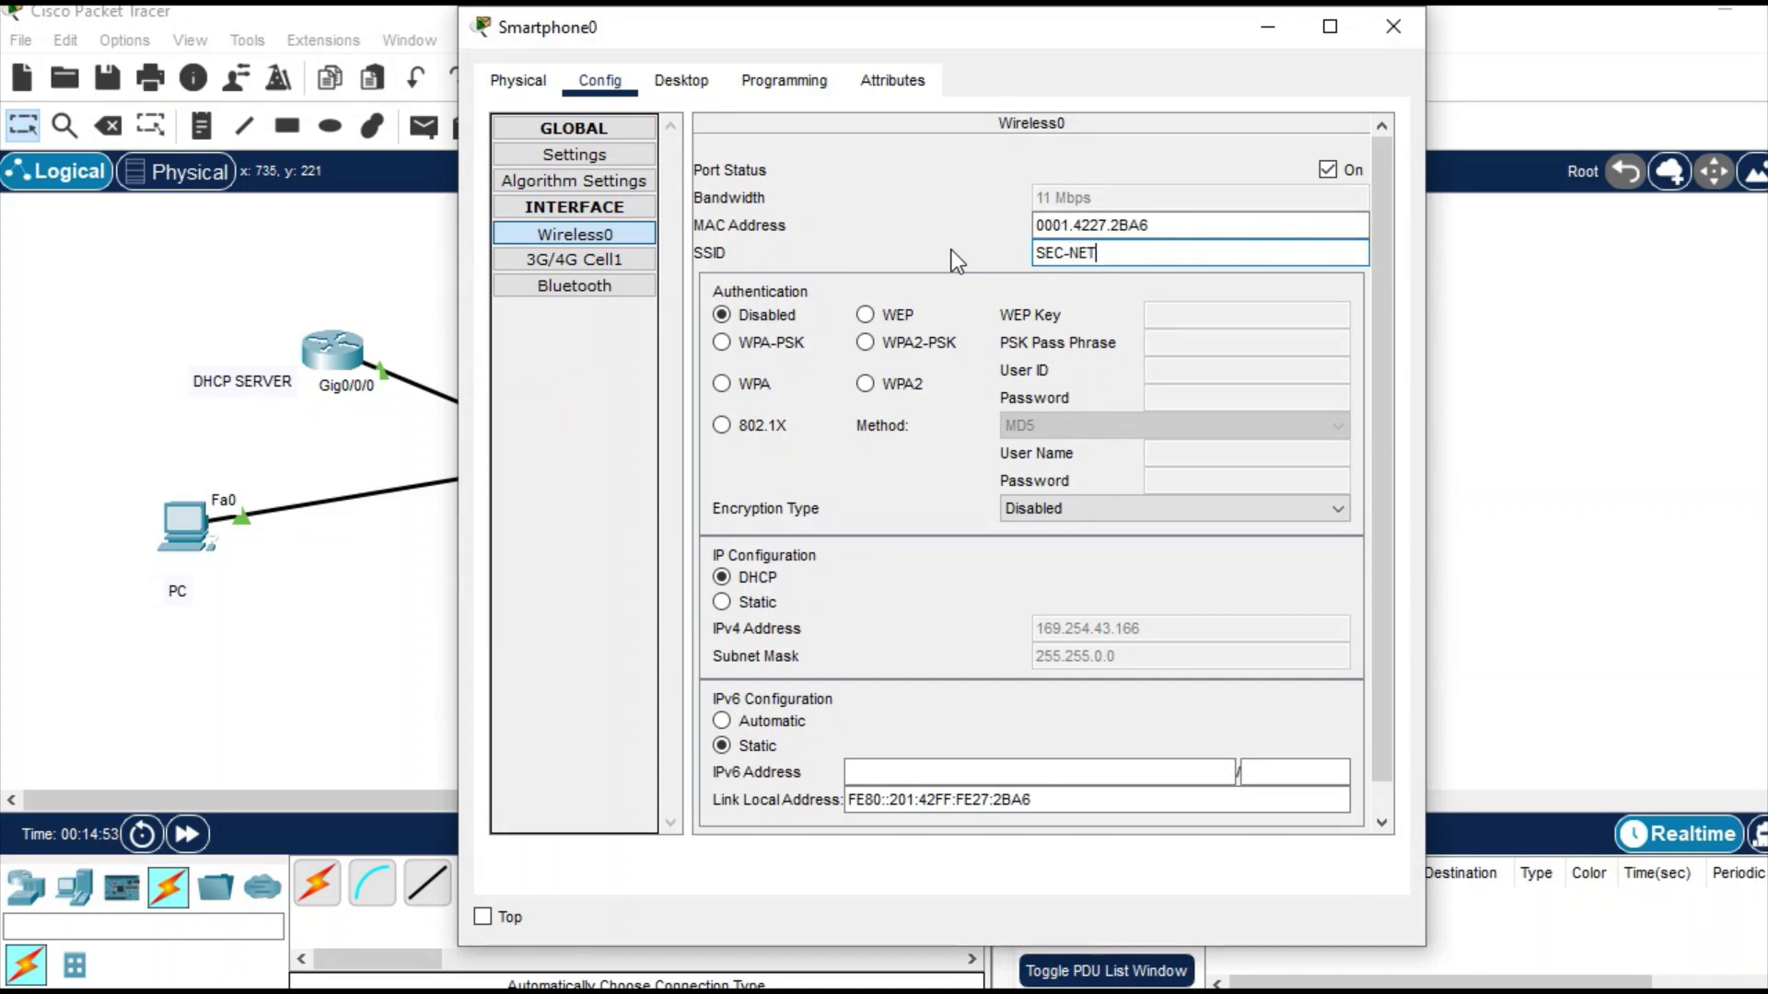
left_click(720, 341)
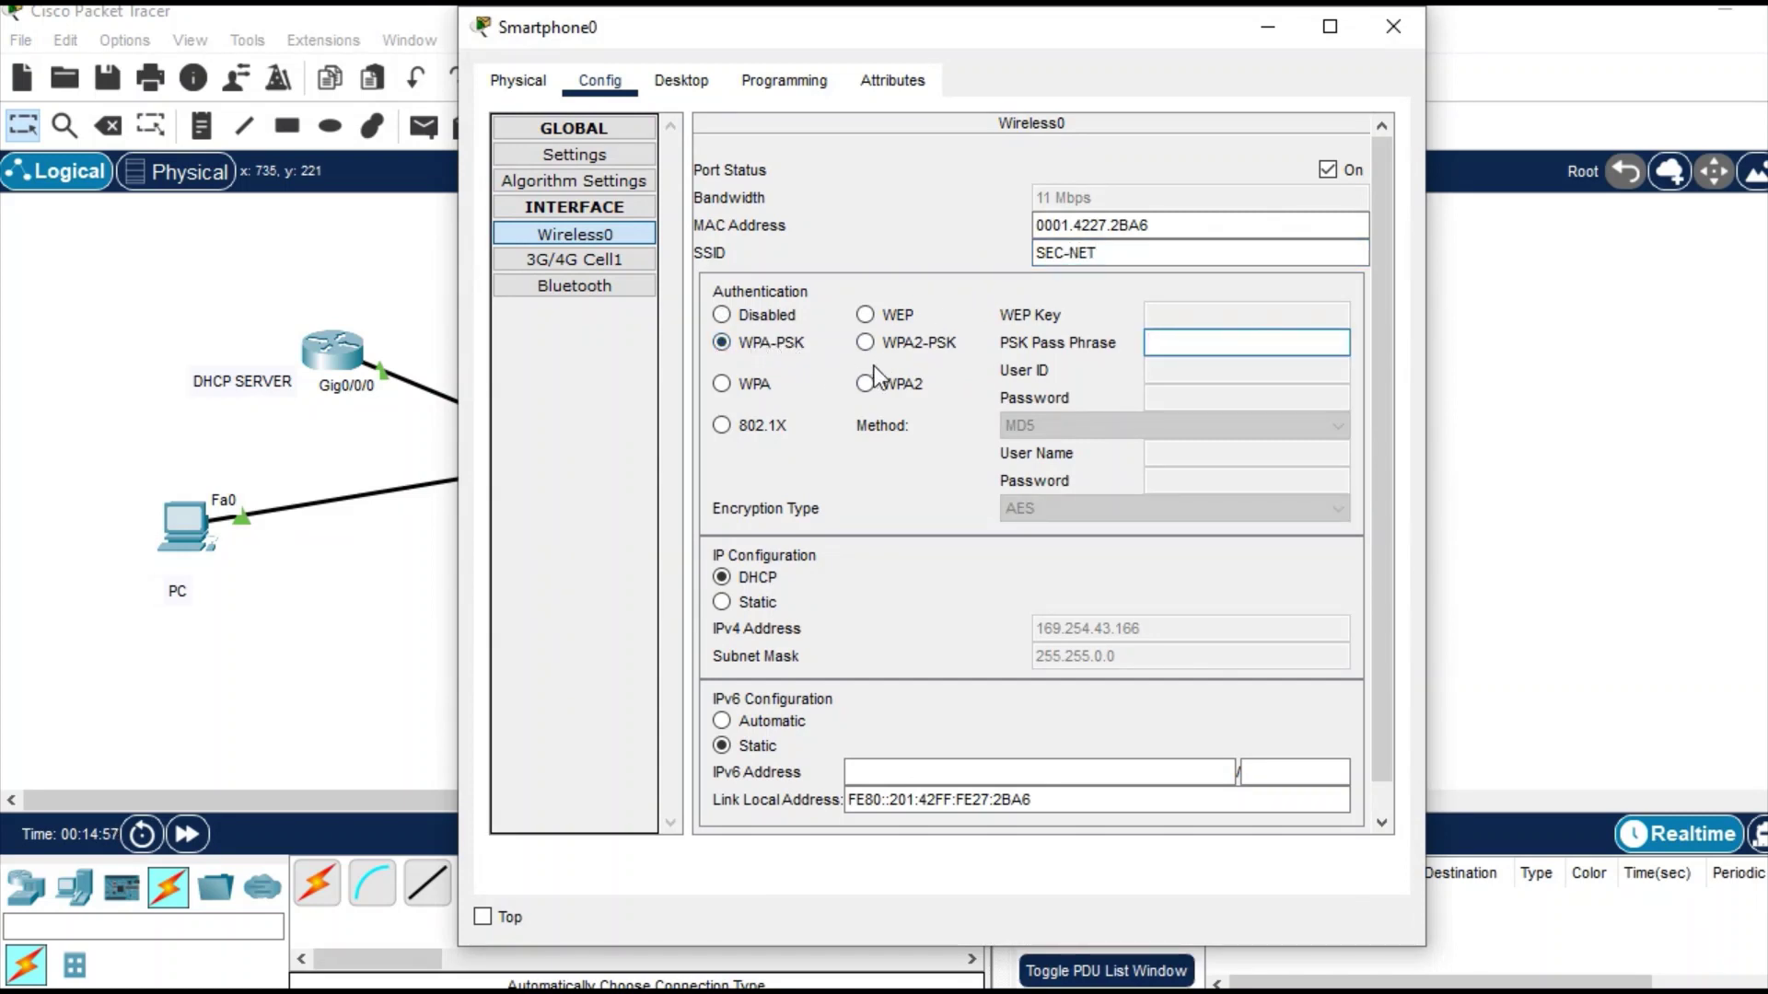
left_click(1181, 343)
type("12345")
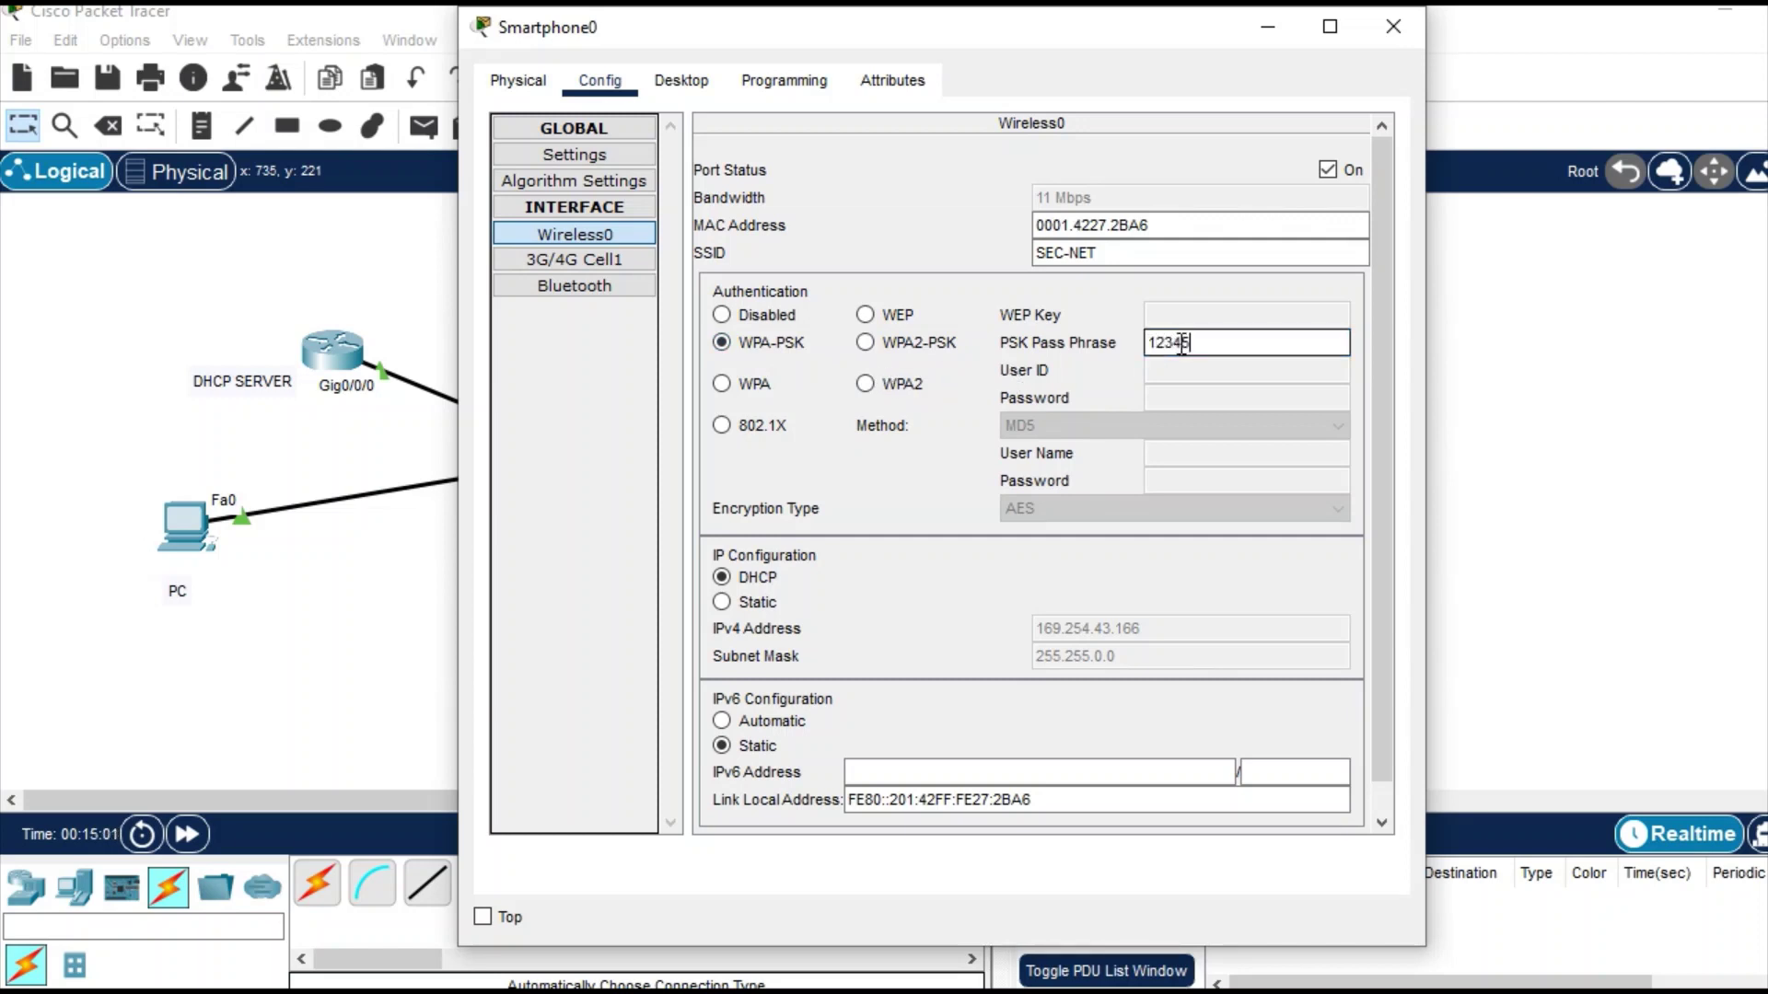
type("67890")
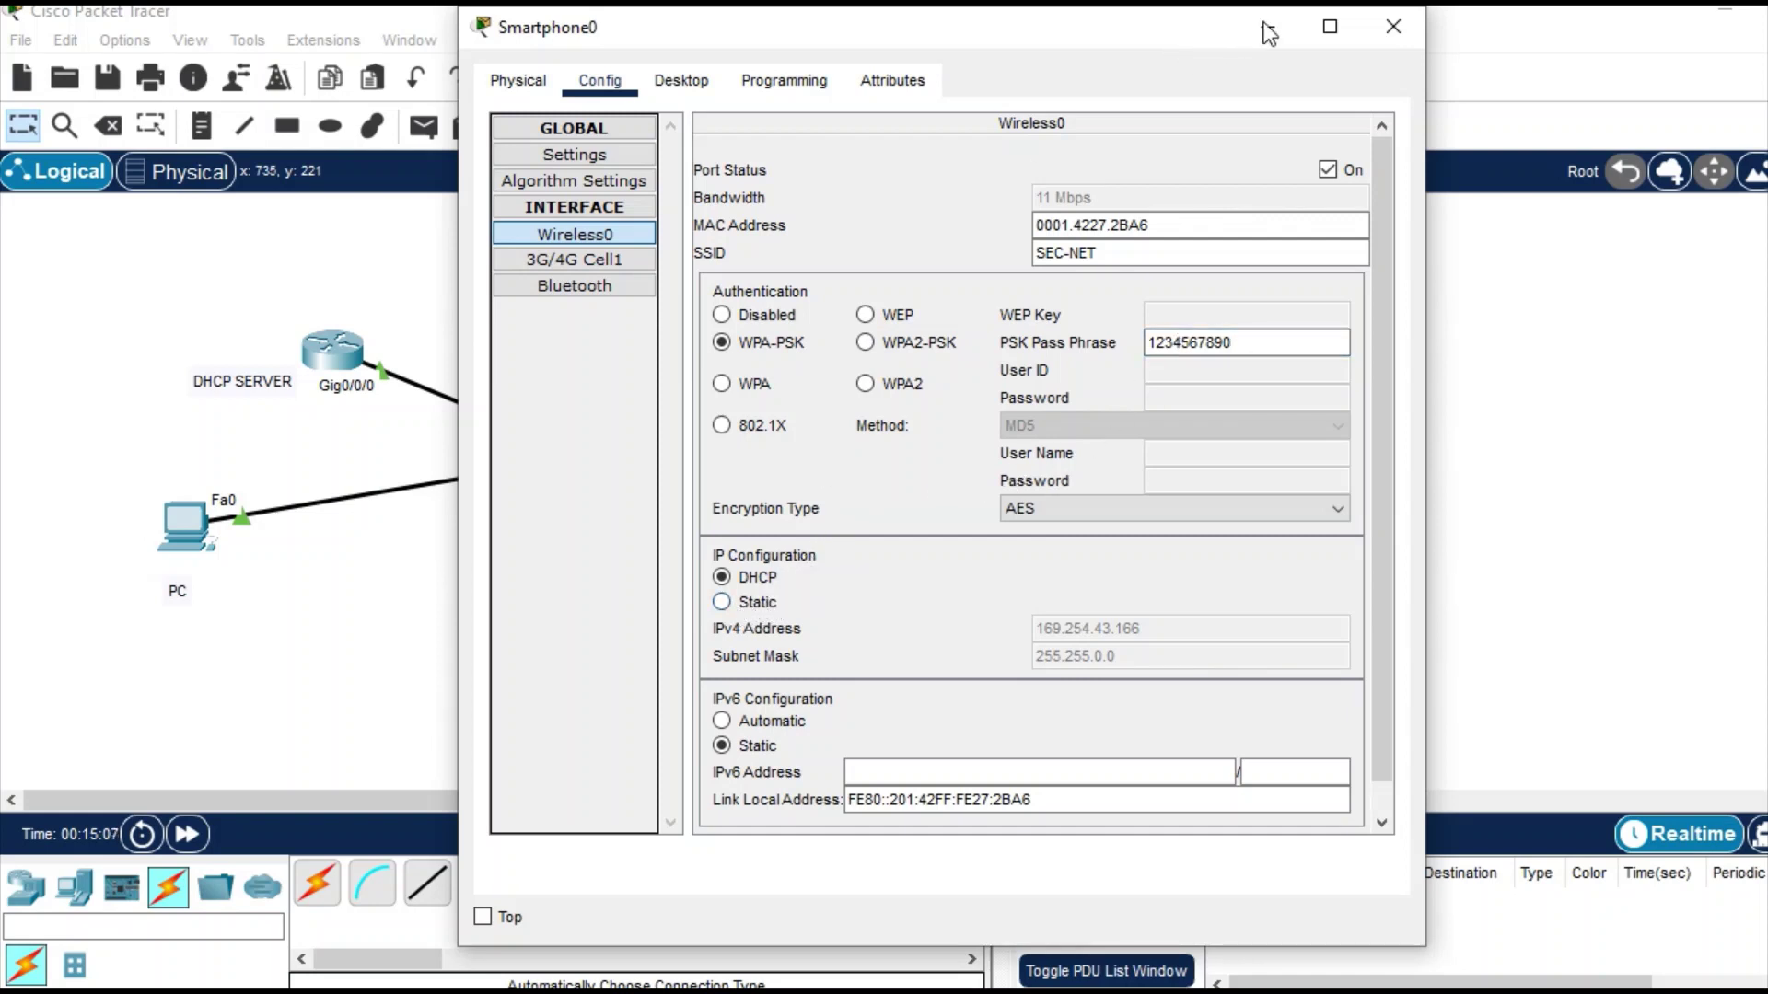
- Close Smartphone0's settings window and move User2 slightly up and left
left_click_drag(1169, 32, 1247, 114)
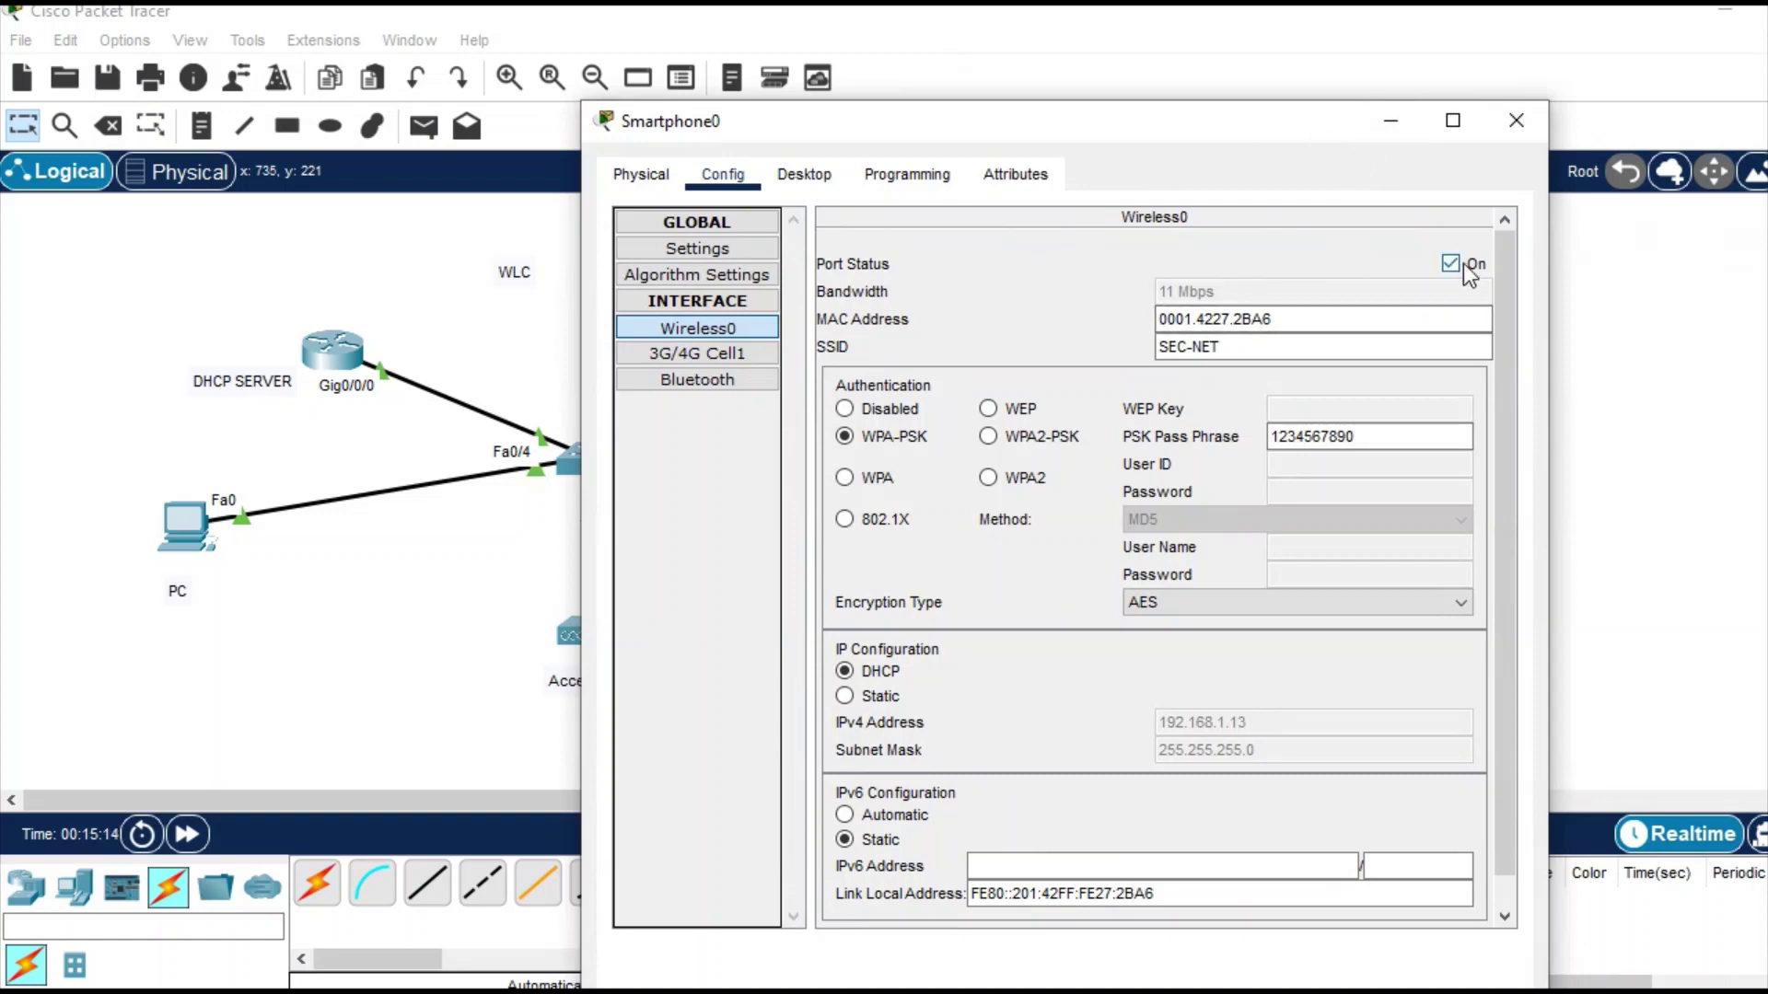
left_click(1516, 120)
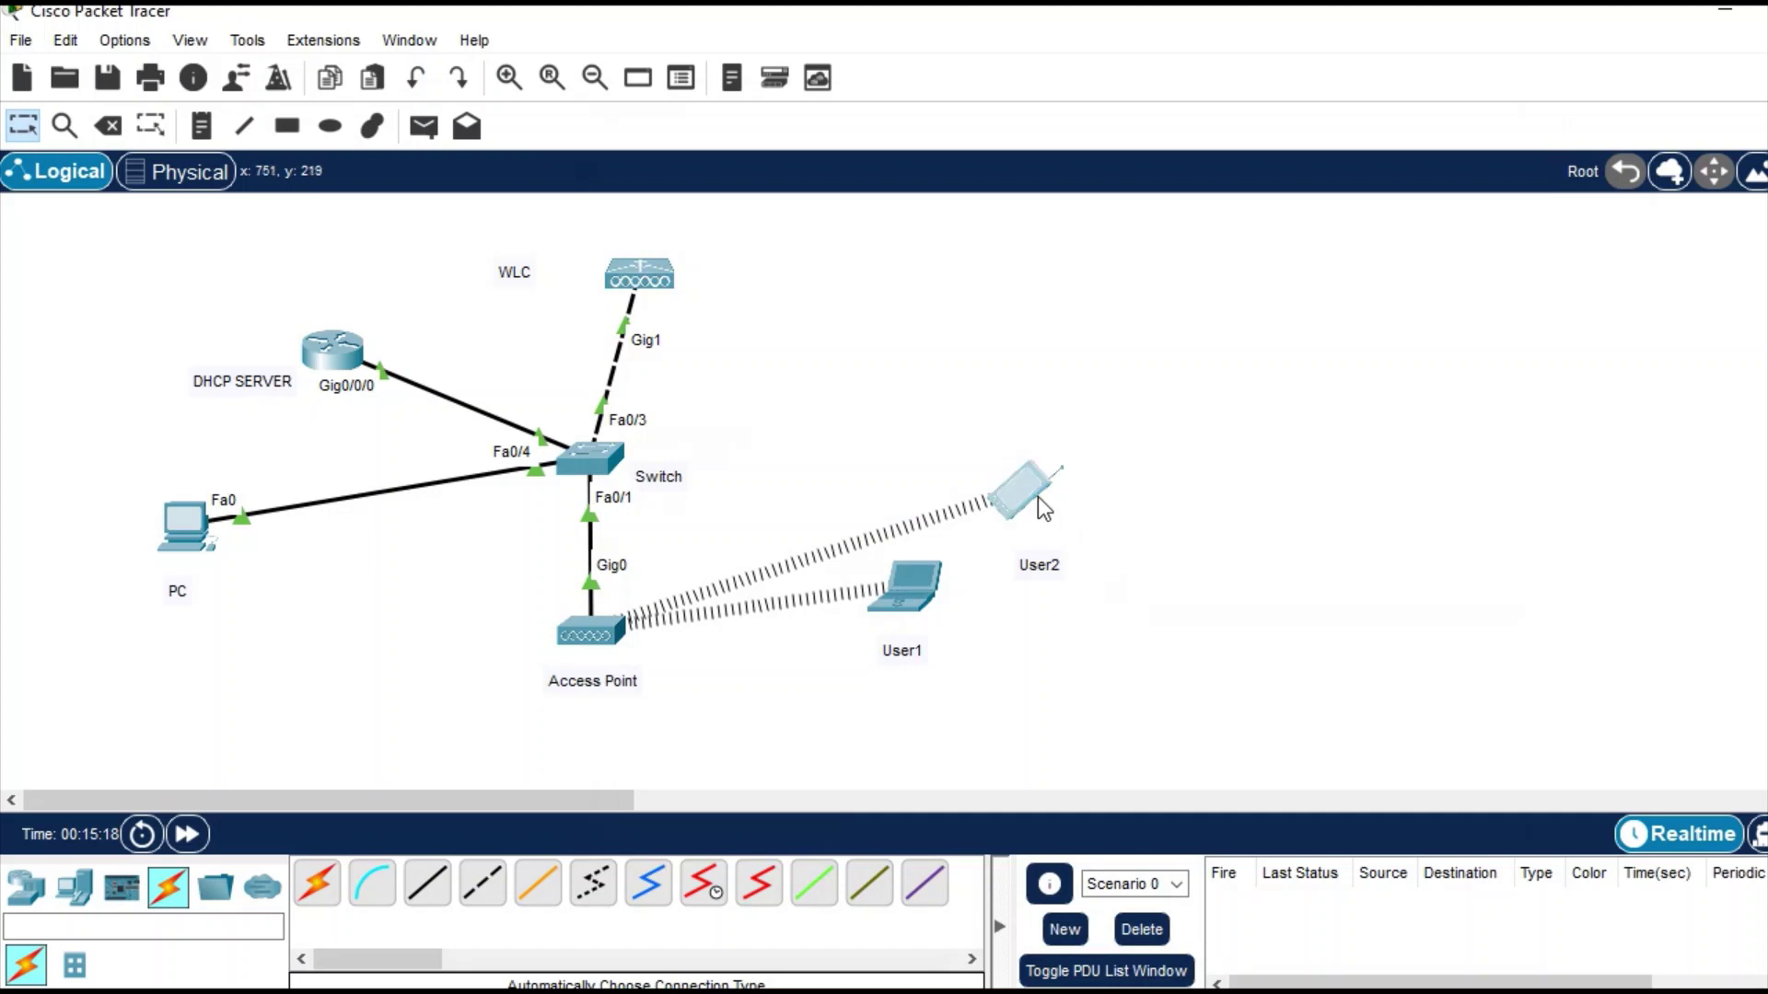
left_click_drag(1037, 495, 1009, 423)
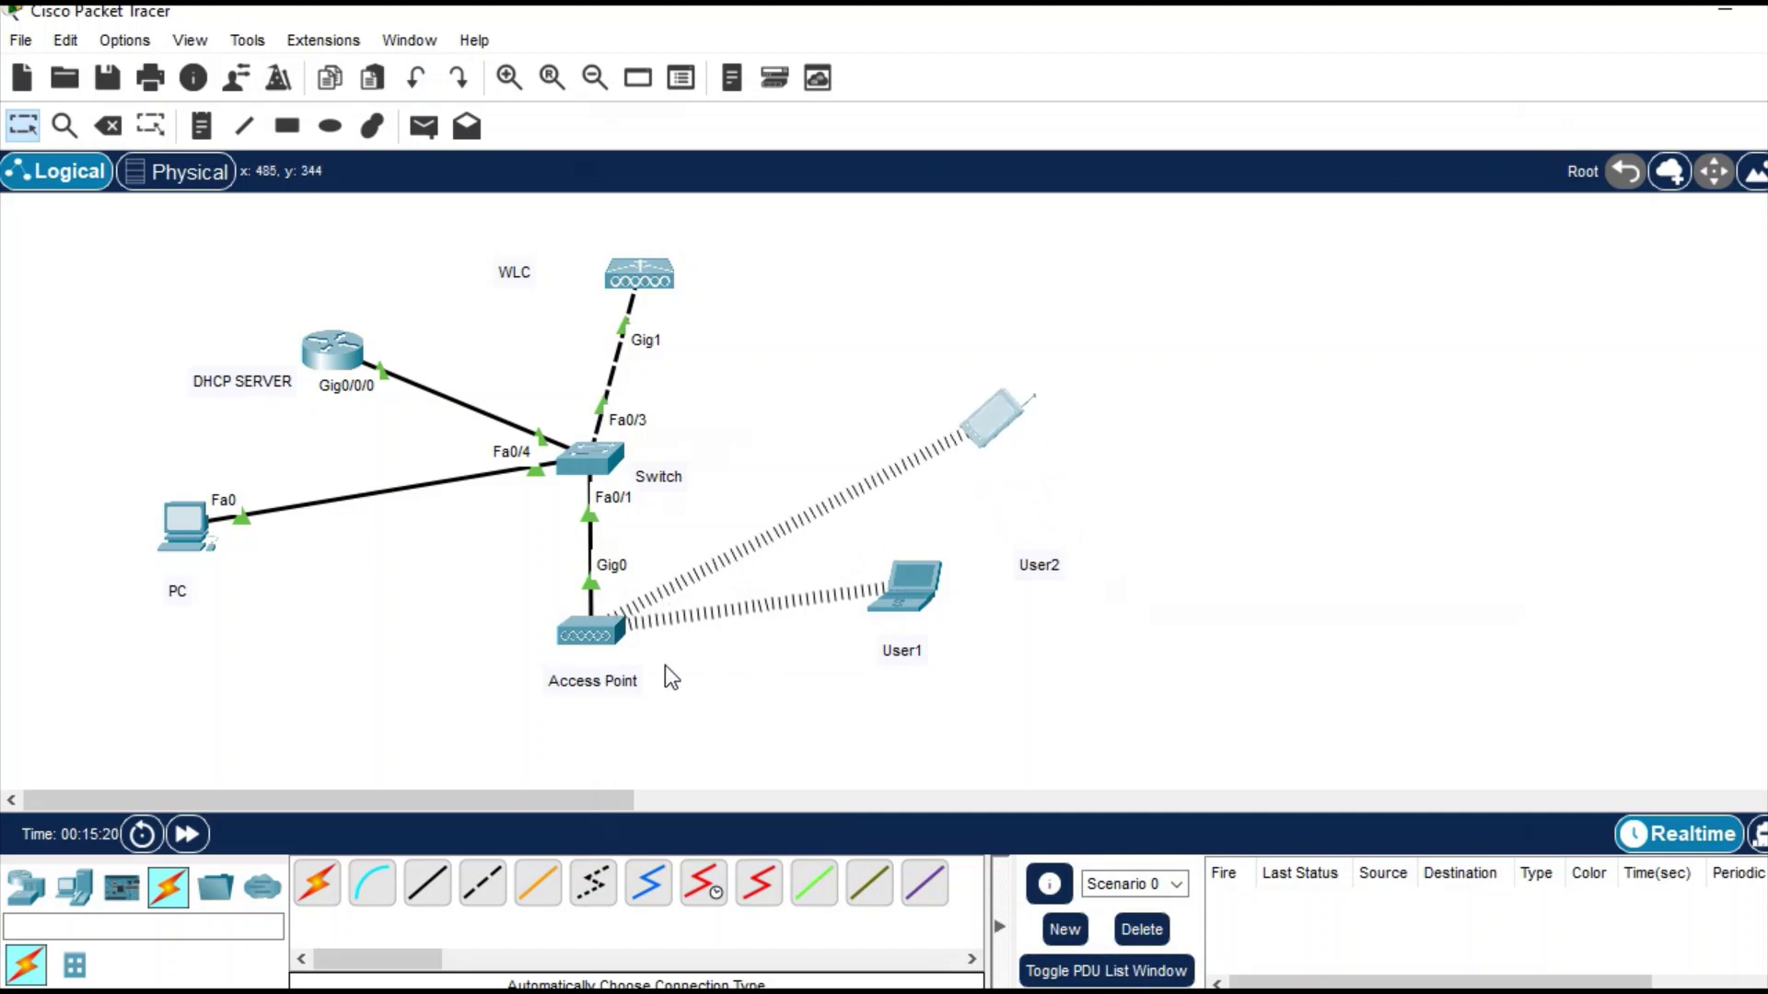
mouse_move(589, 637)
- From PC0's controller page, start a new WLAN from the WLANs list
left_click(195, 520)
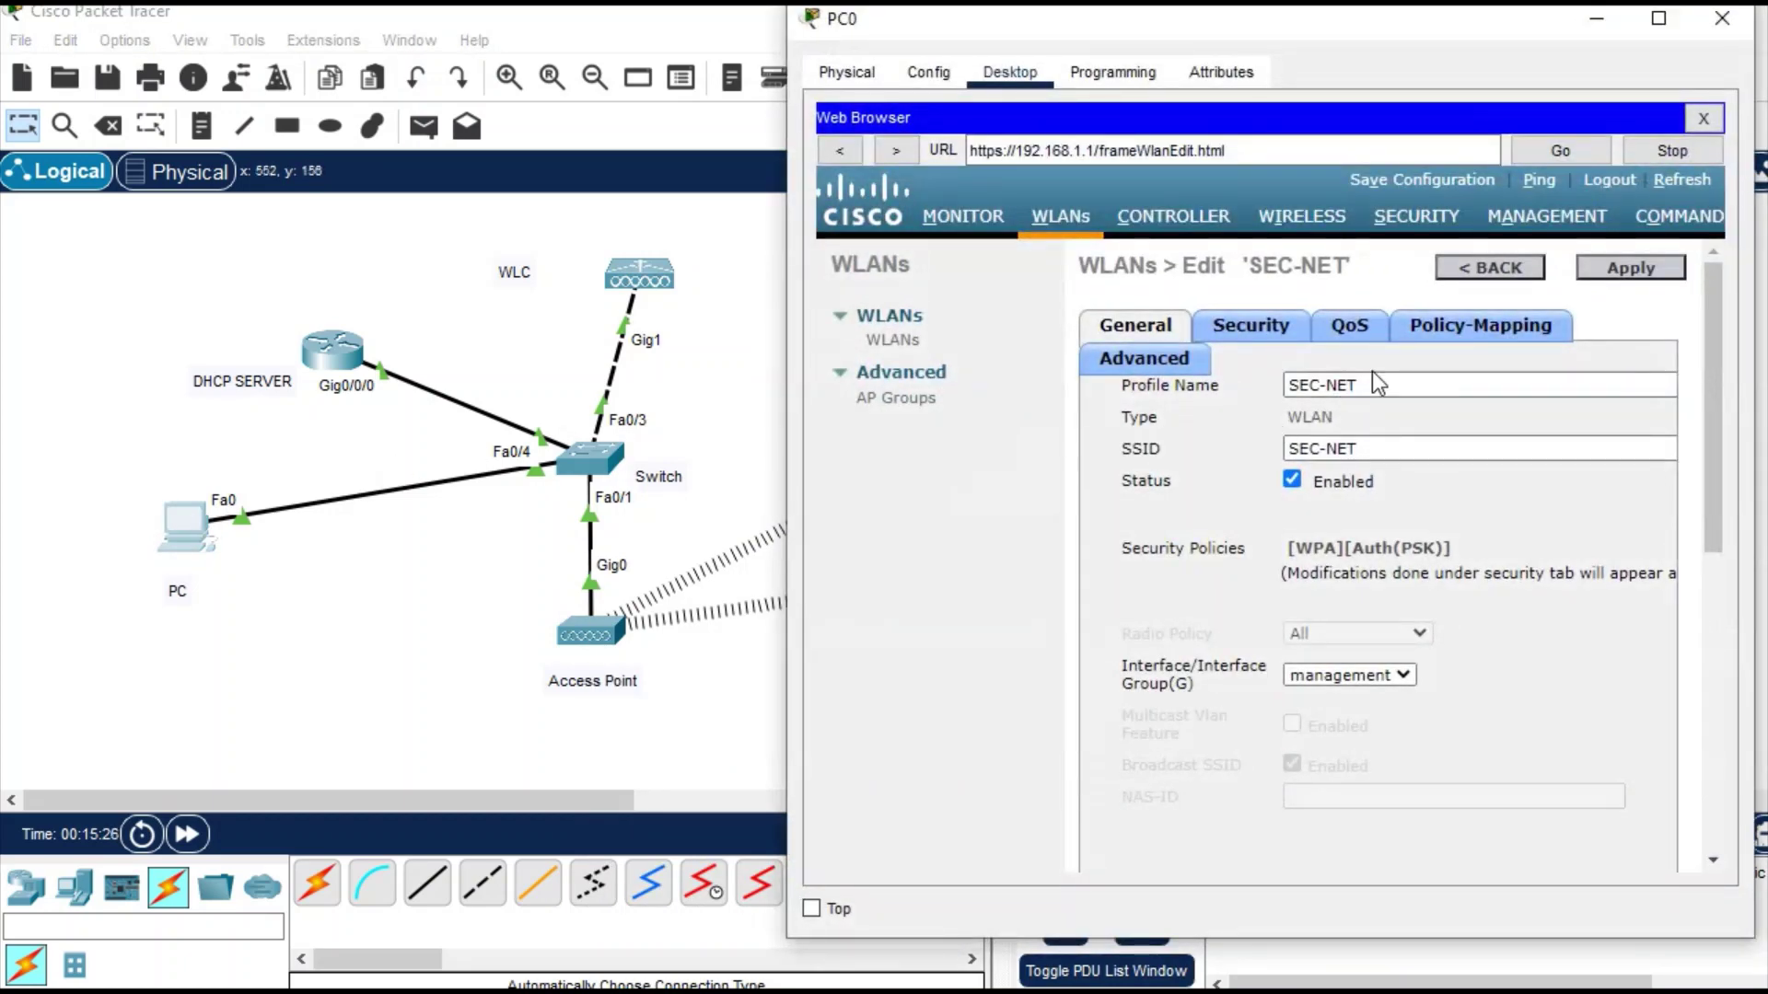
left_click(1660, 22)
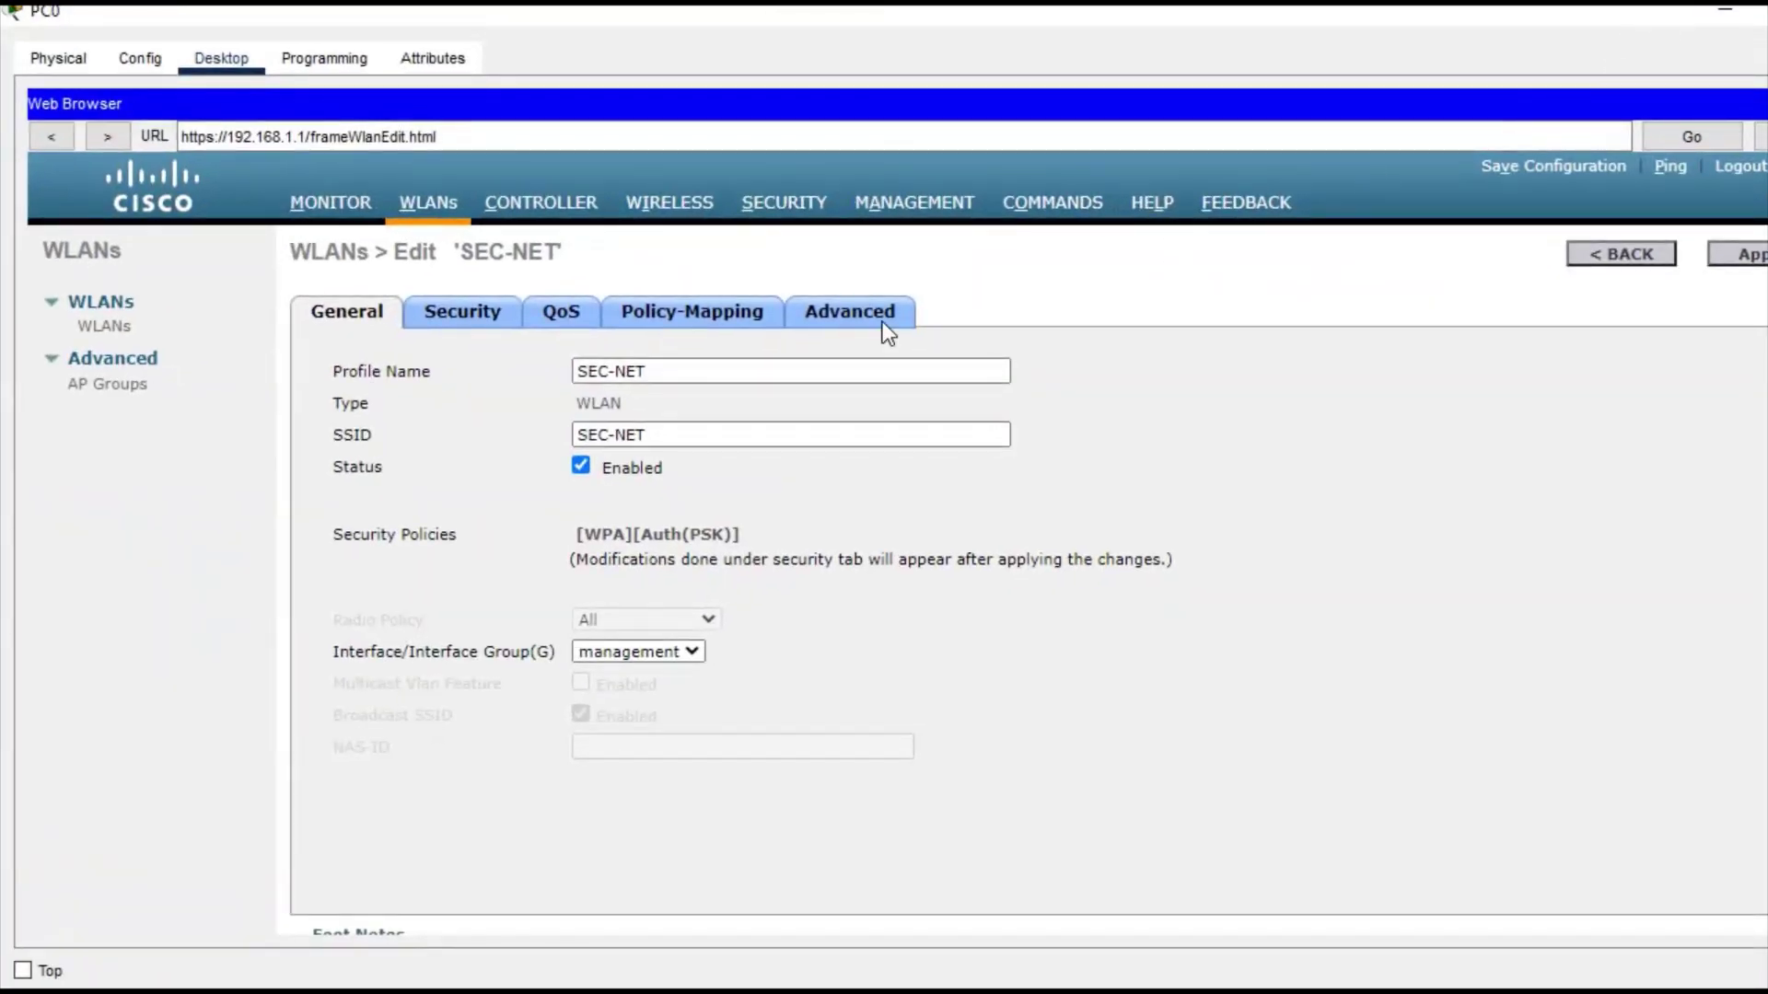
left_click(121, 331)
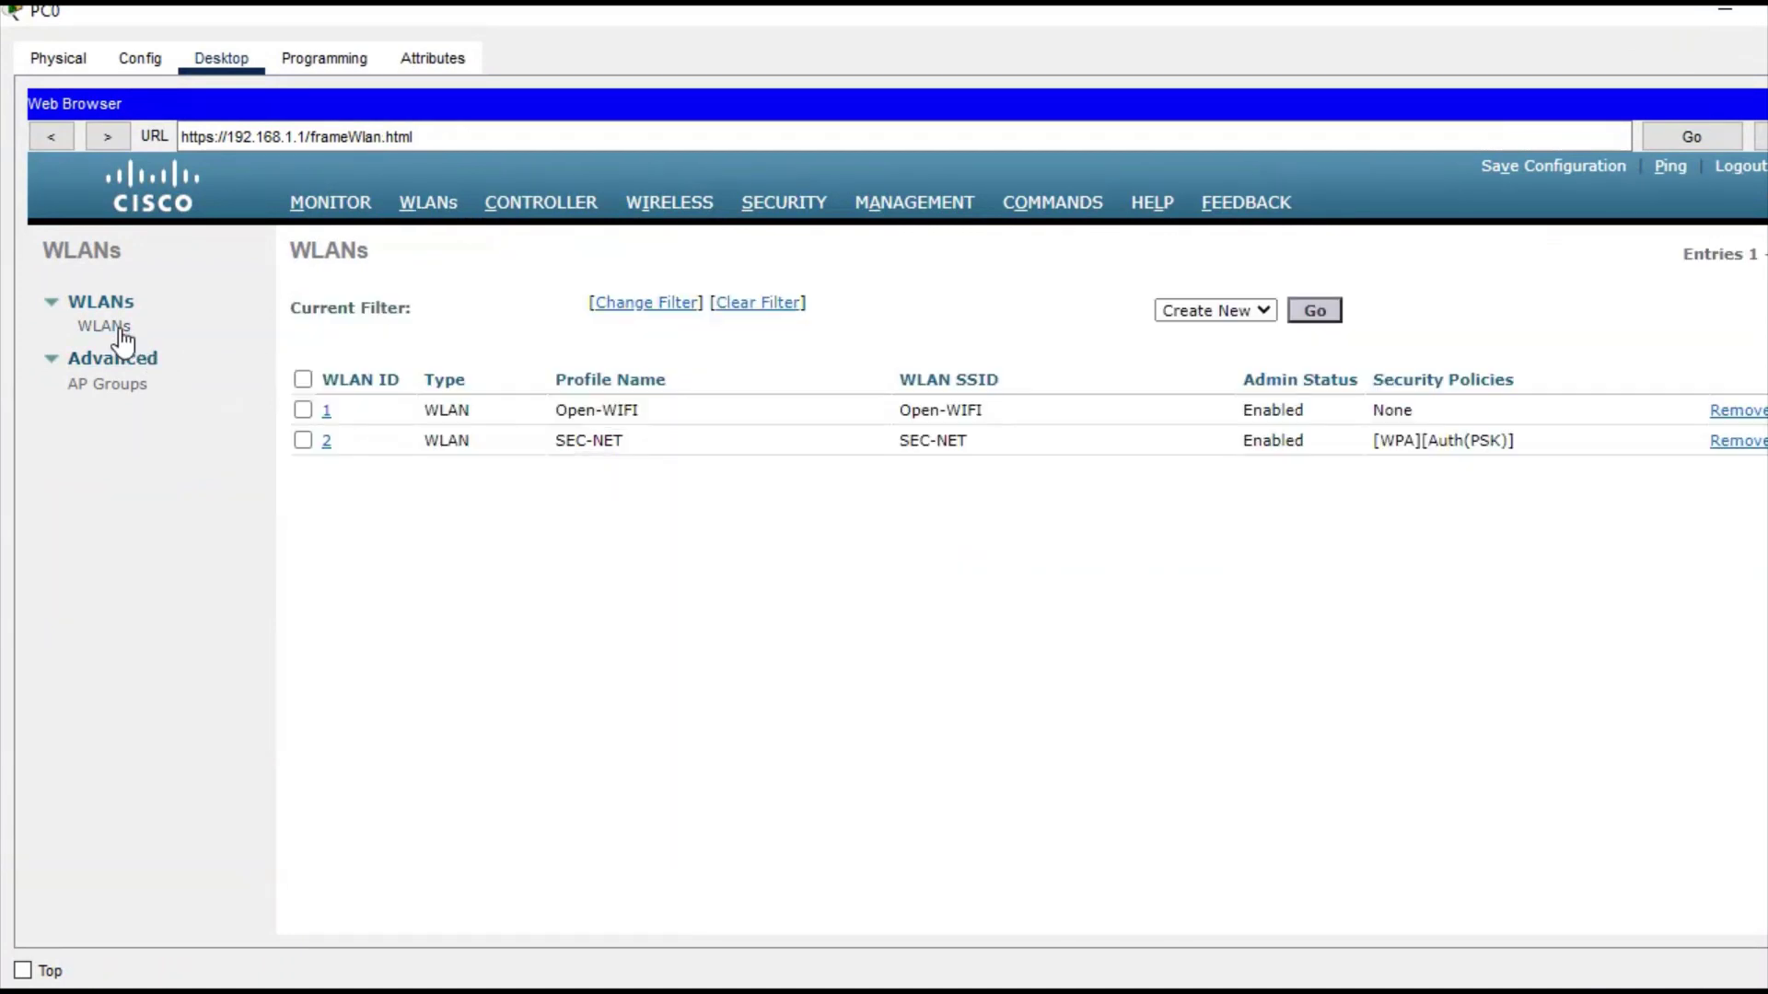
left_click(1316, 311)
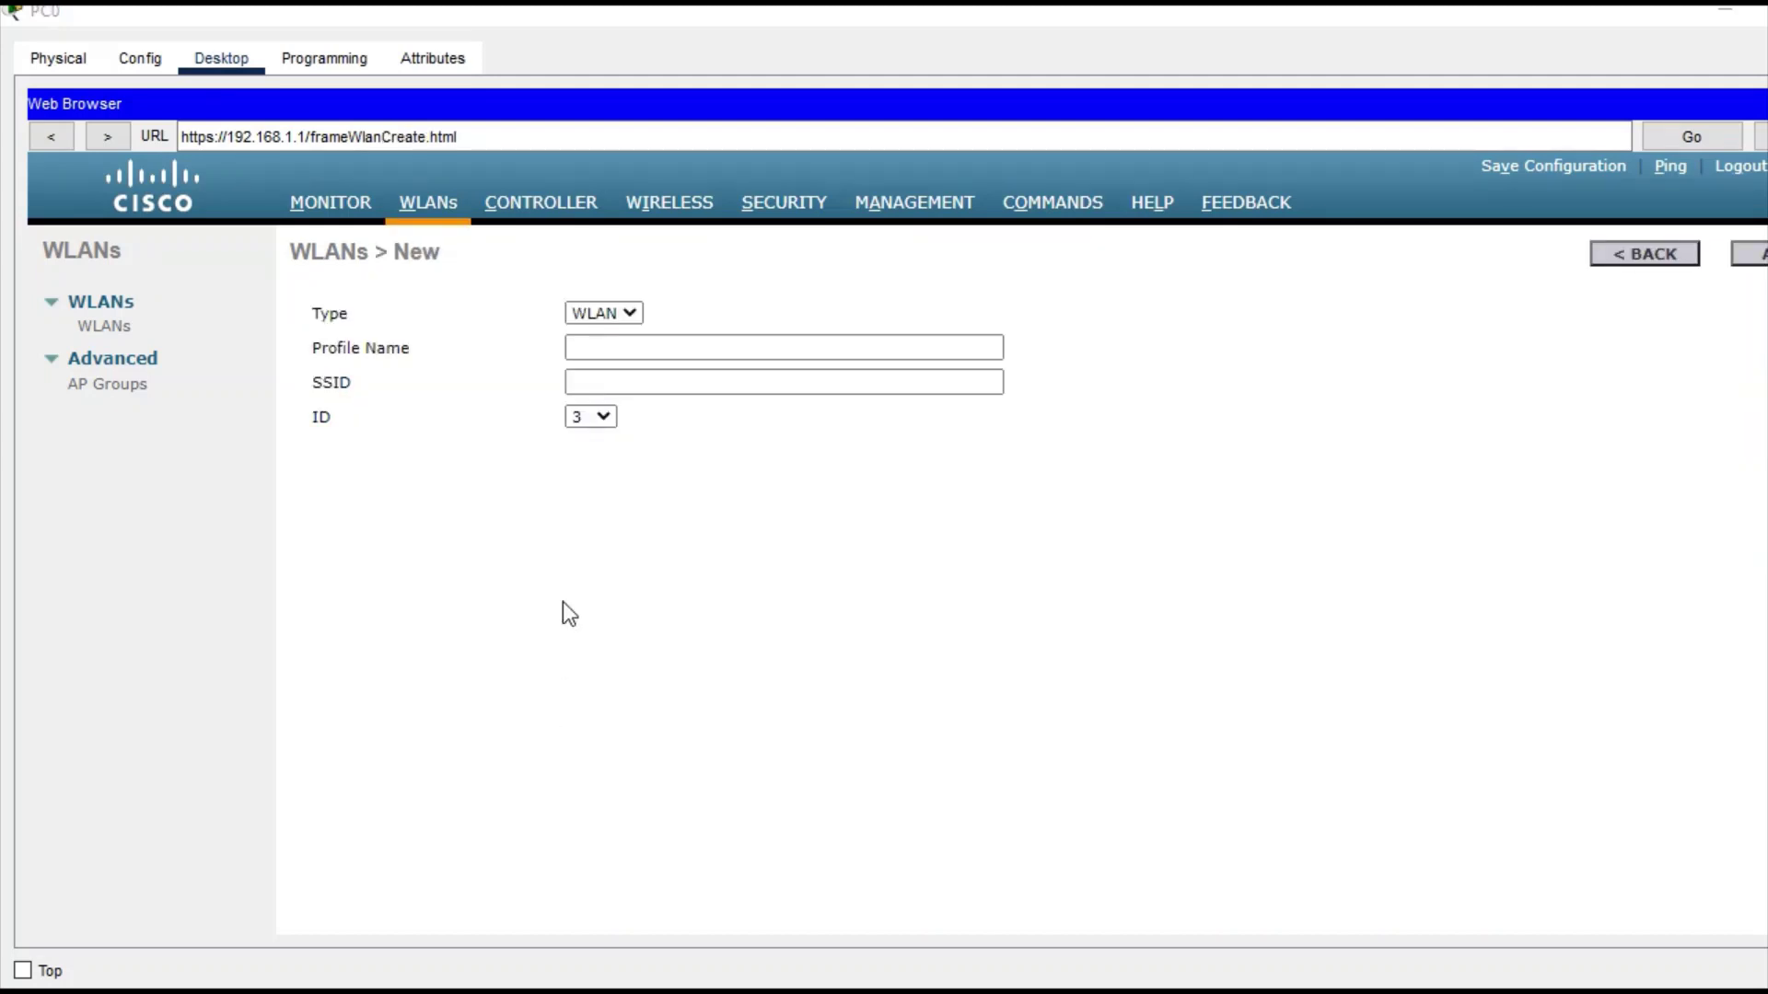
- Enter HOME-WIFI as the new WLAN's profile name and SSID
left_click(619, 347)
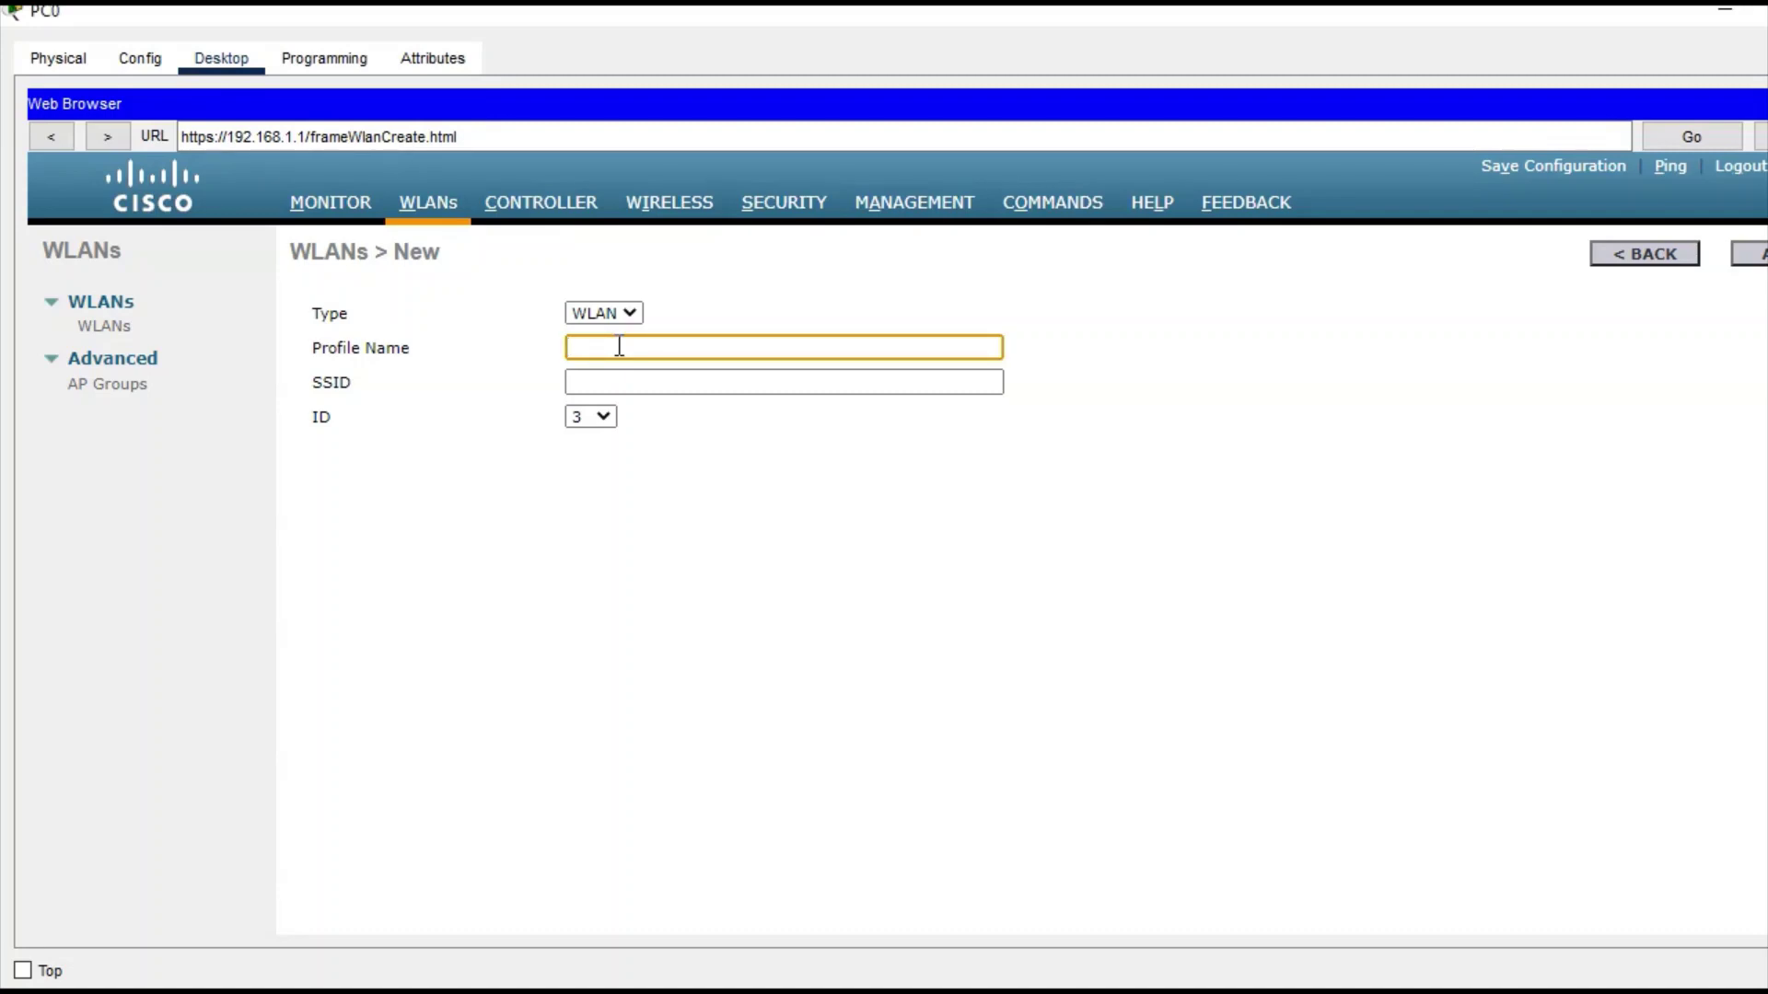
type("HOME_WIFI")
left_click(620, 380)
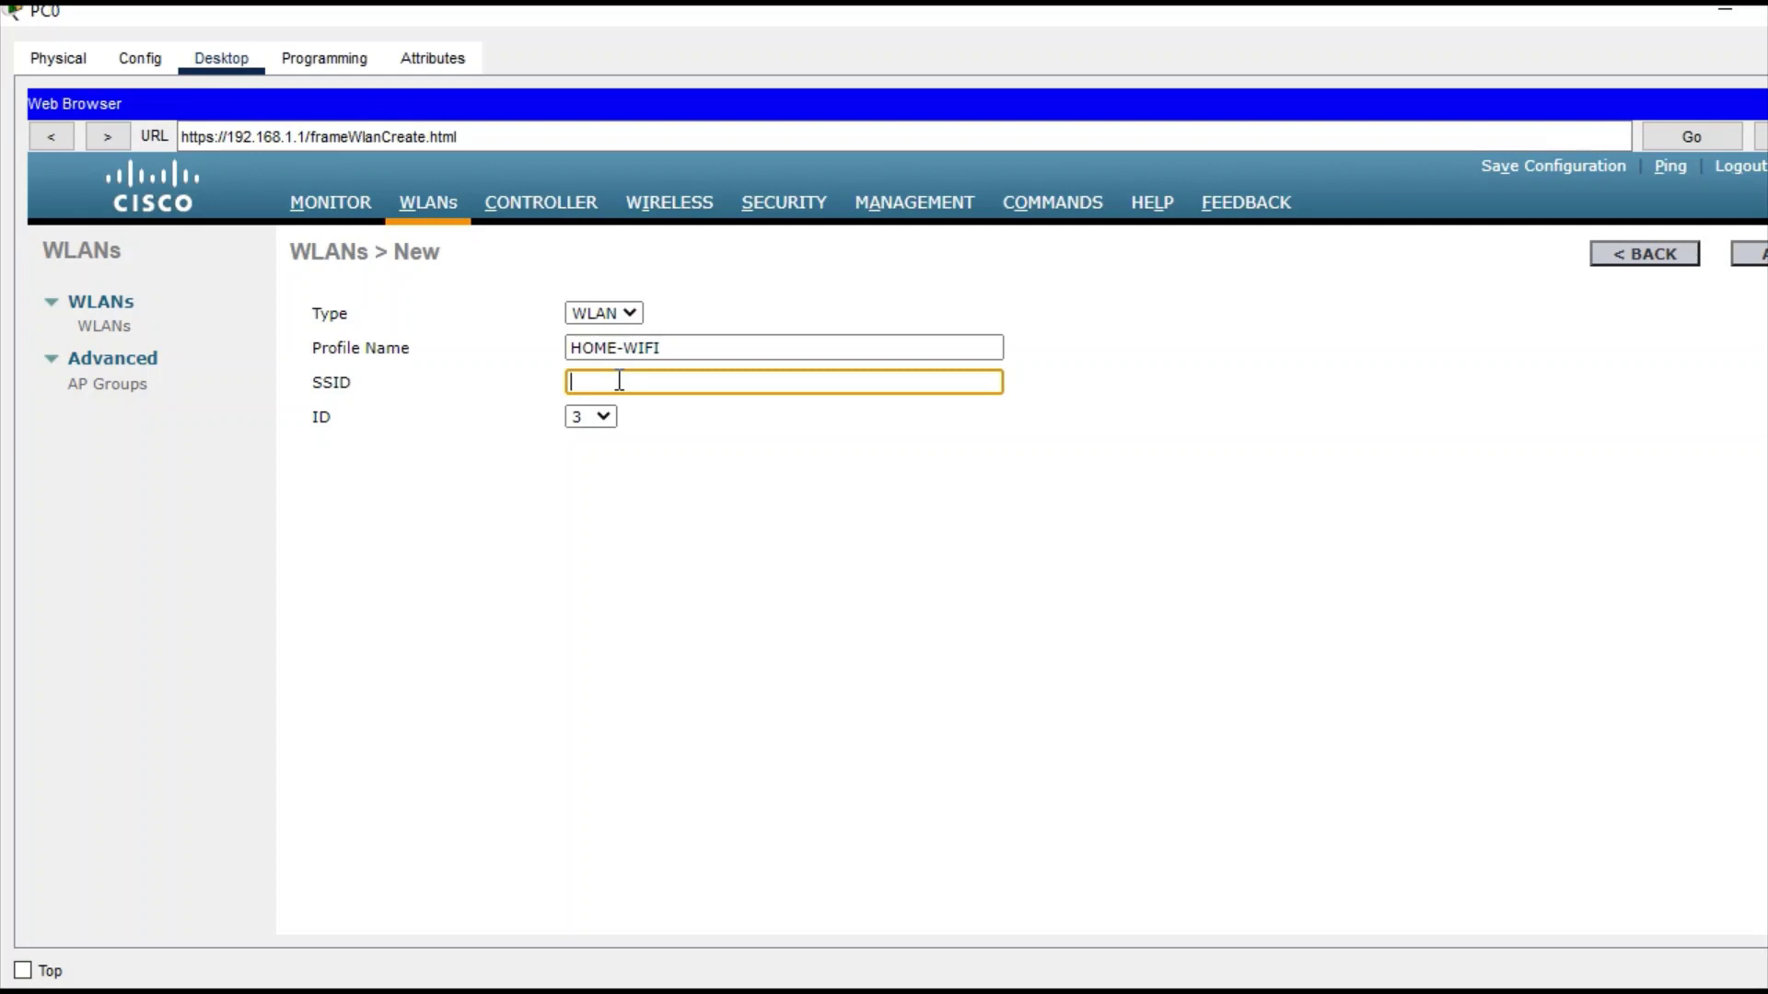
type("HOME-WIFI")
key("BackSpace")
key("BackSpace")
key("BackSpace")
key("BackSpace")
key("BackSpace")
key("BackSpace")
type("E_WI")
key("BackSpace")
key("BackSpace")
key("BackSpace")
type("-WIFI")
double_click(1609, 21)
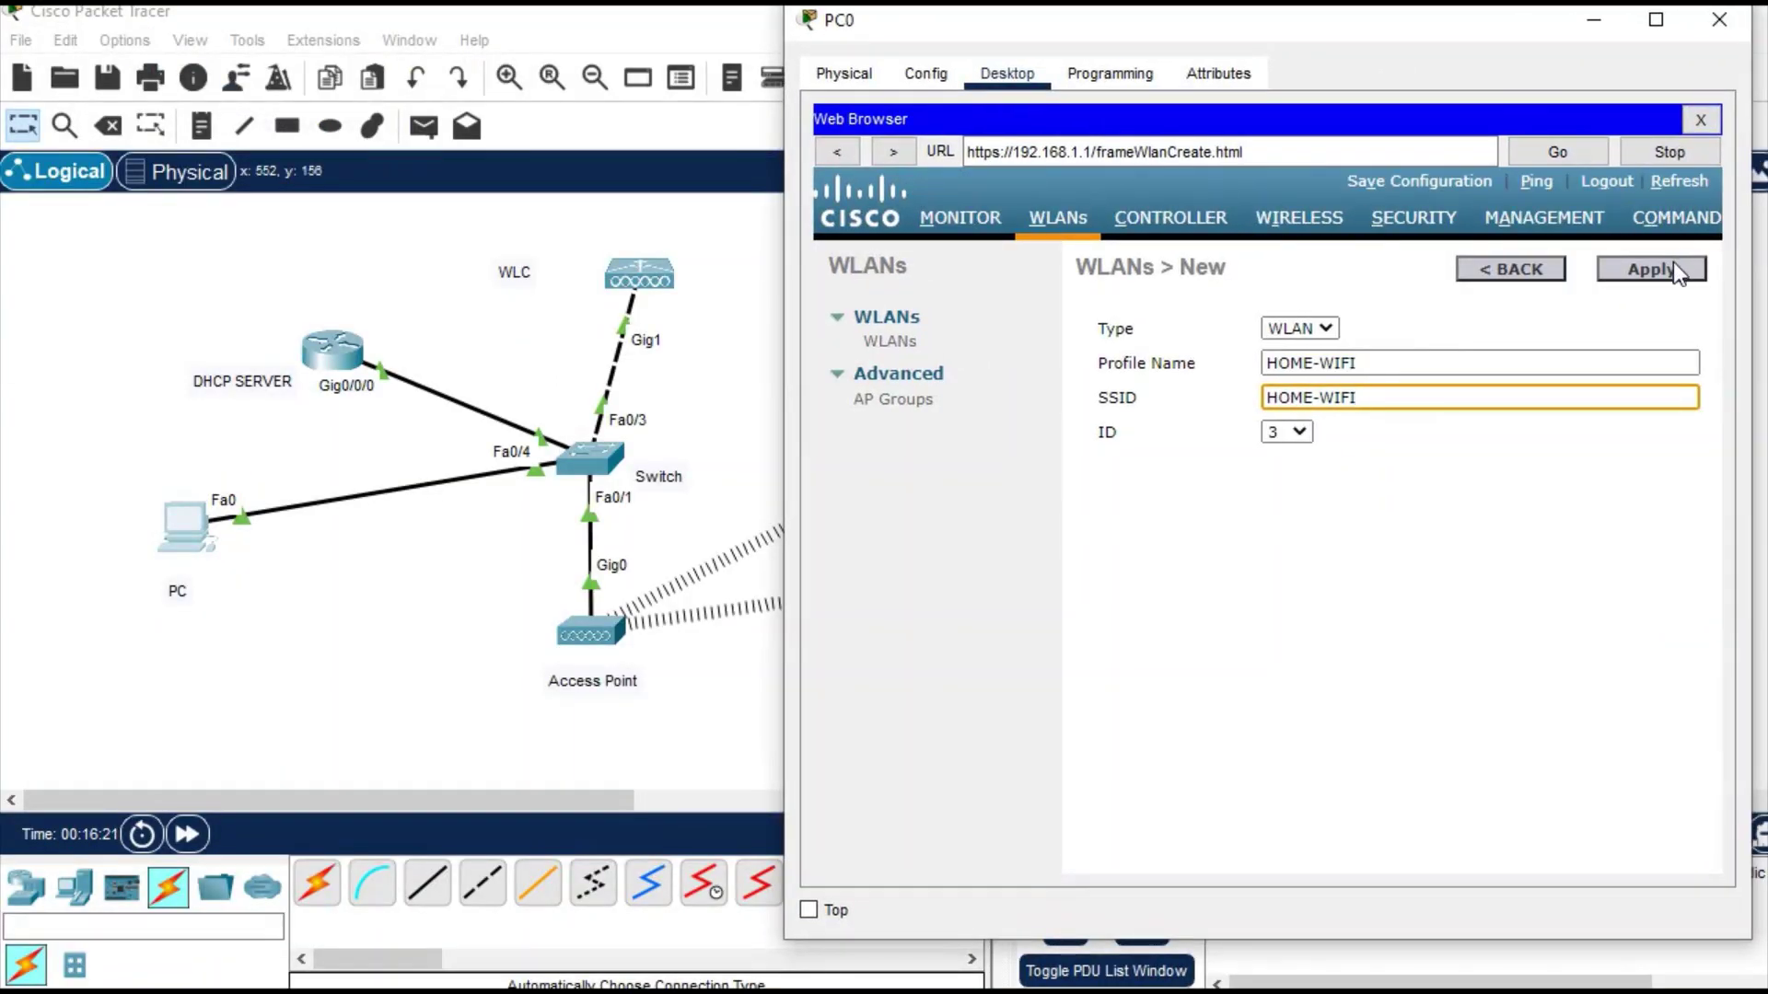
- Create HOME-WIFI, enable it, and choose WPA+WPA2 Layer 2 security
left_click(1672, 264)
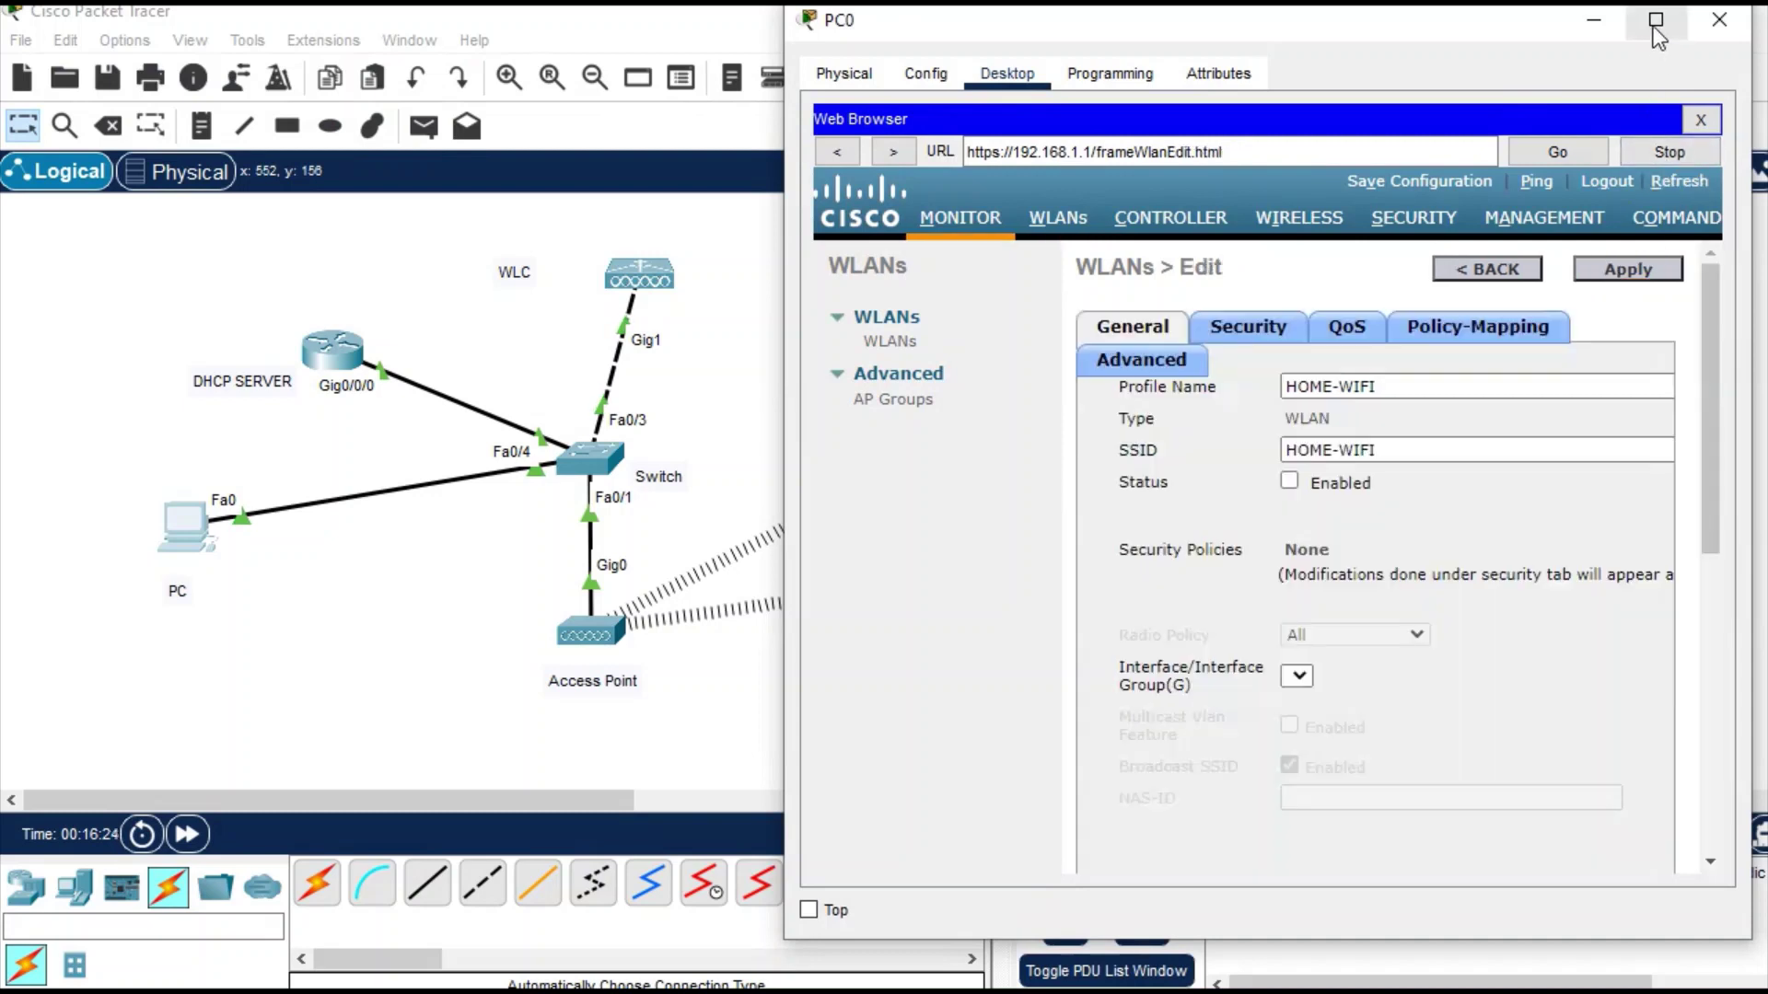
left_click(1289, 479)
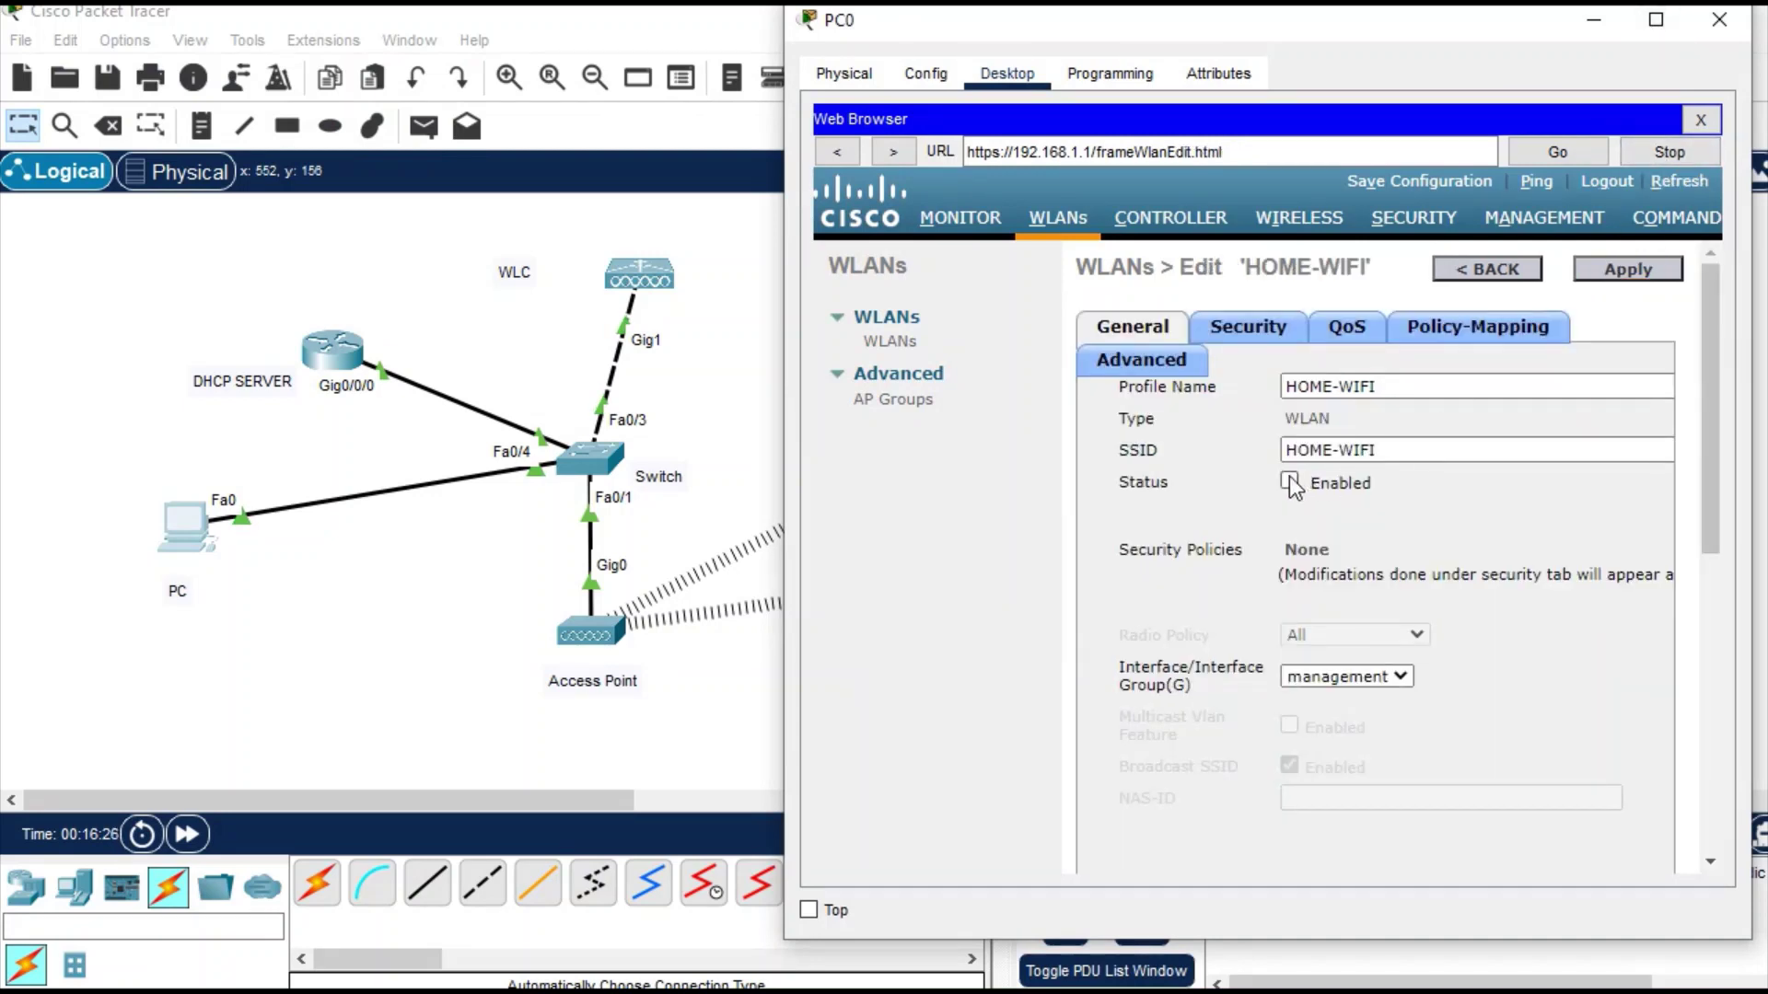
left_click(1236, 344)
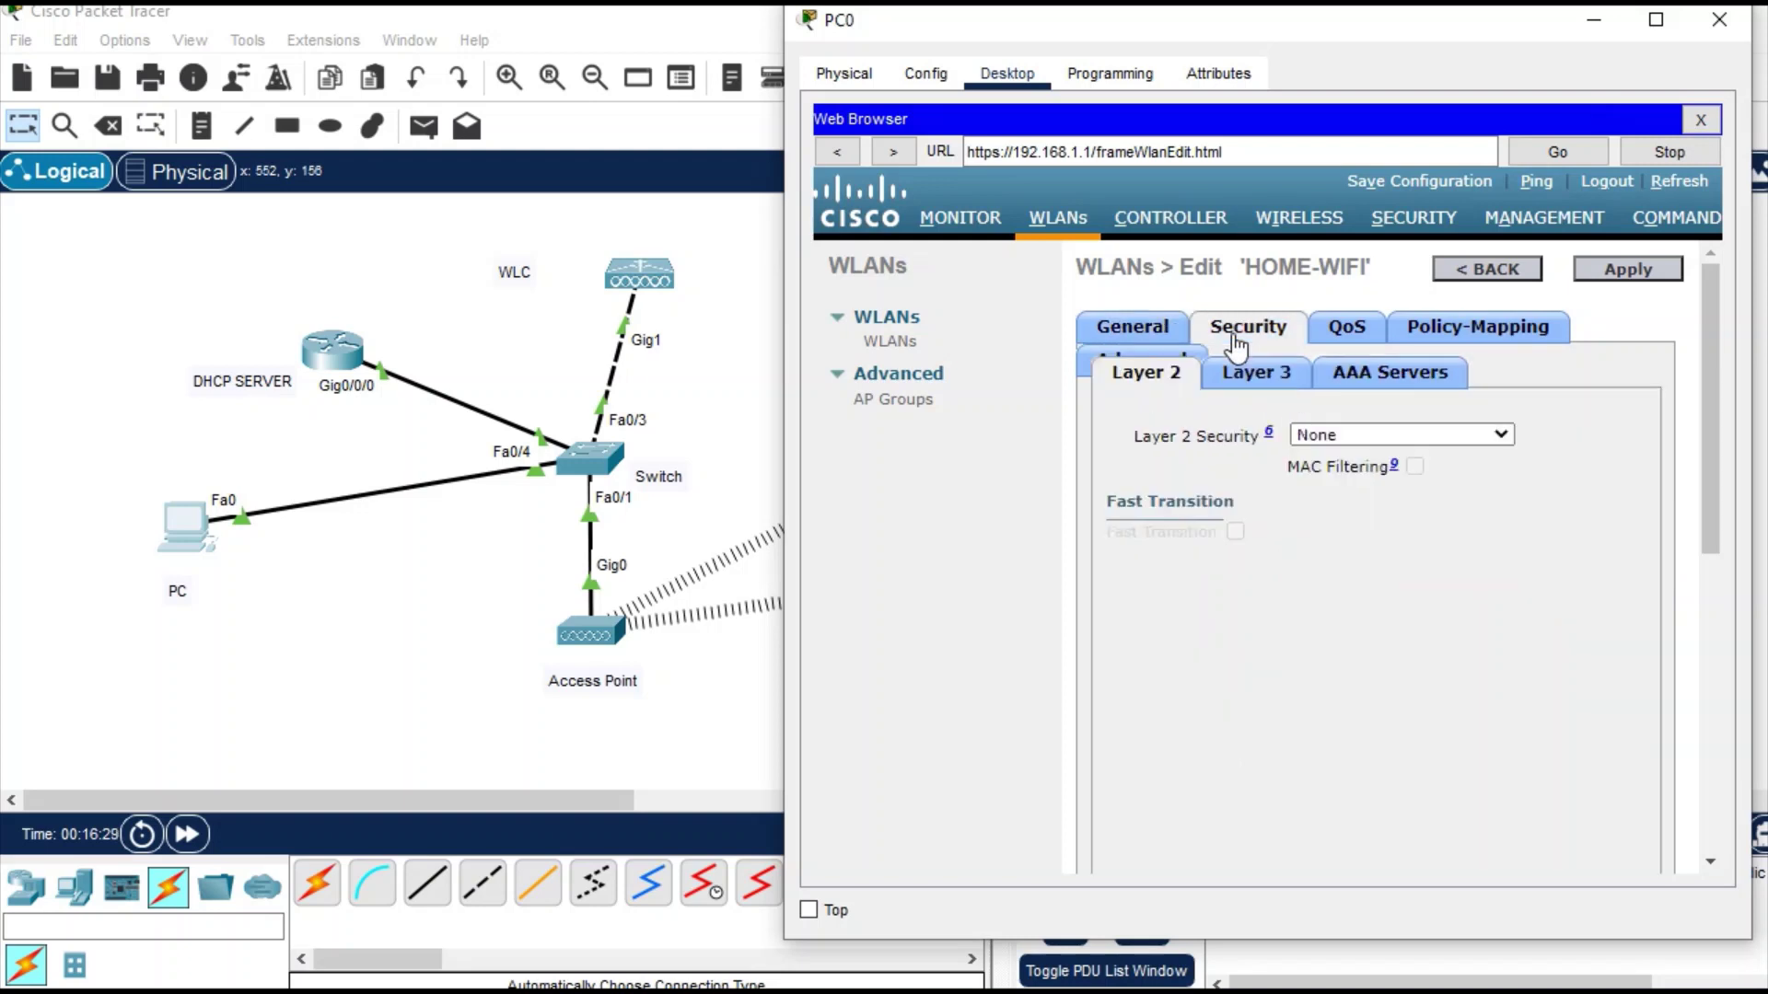
left_click(1438, 430)
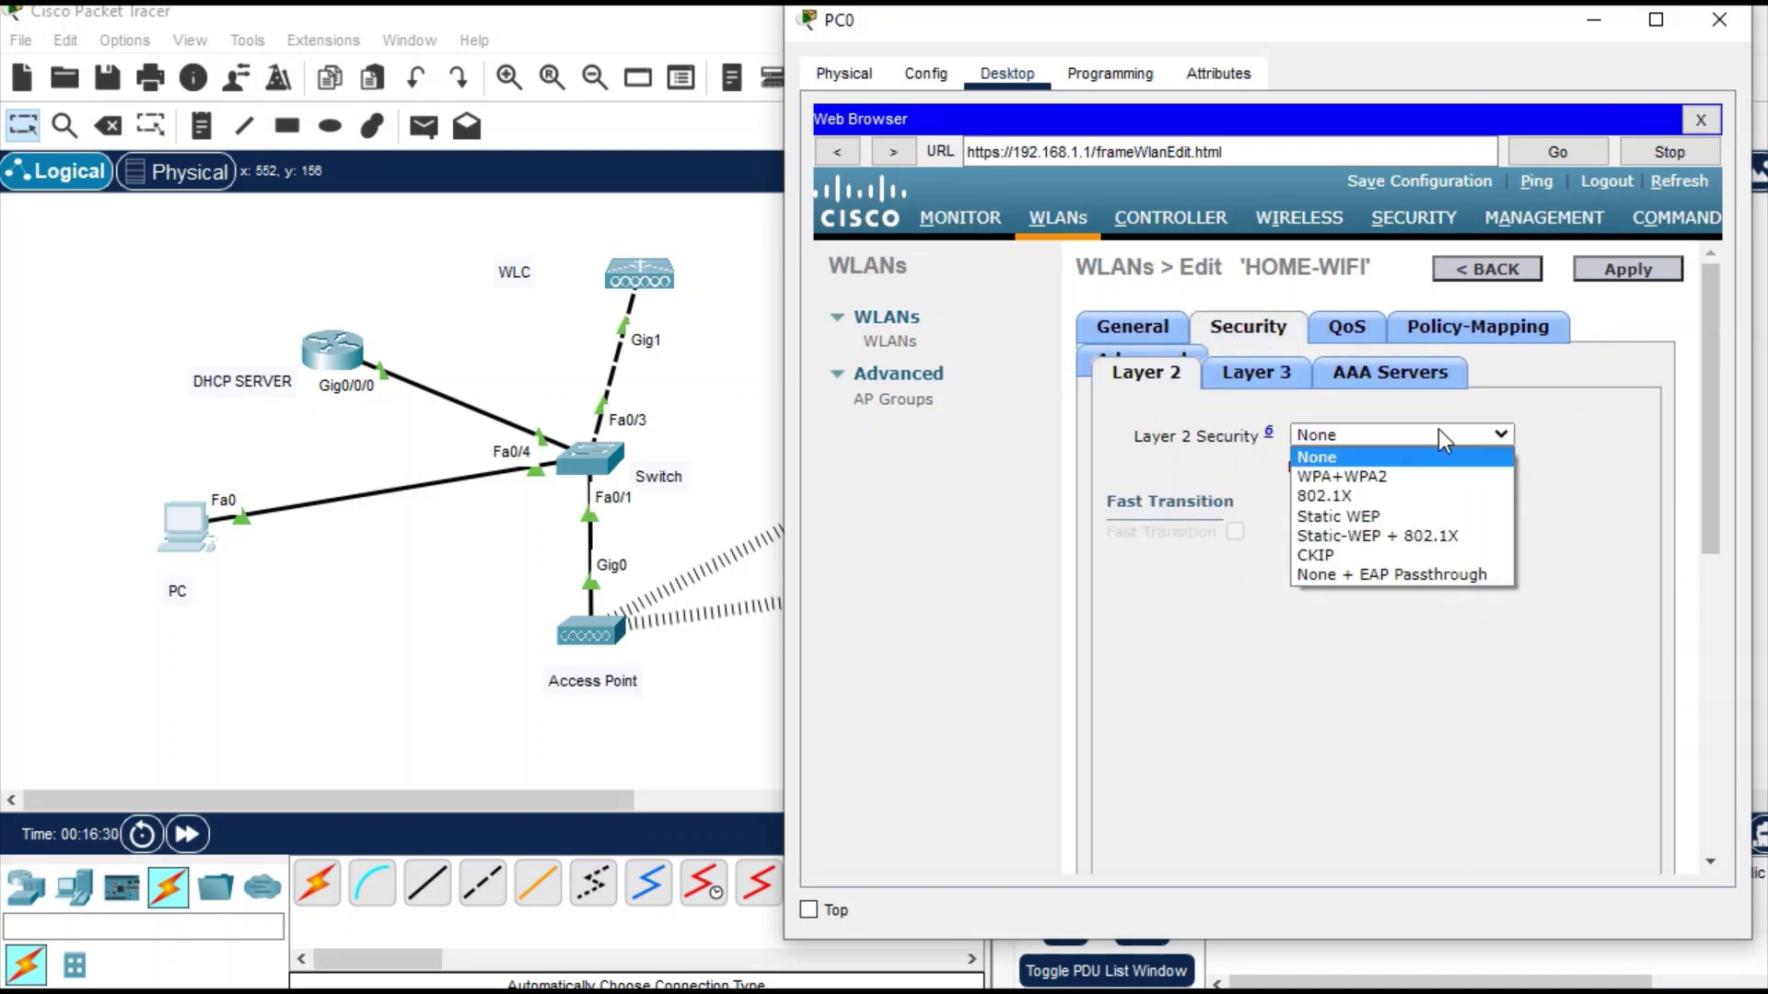
left_click(1388, 479)
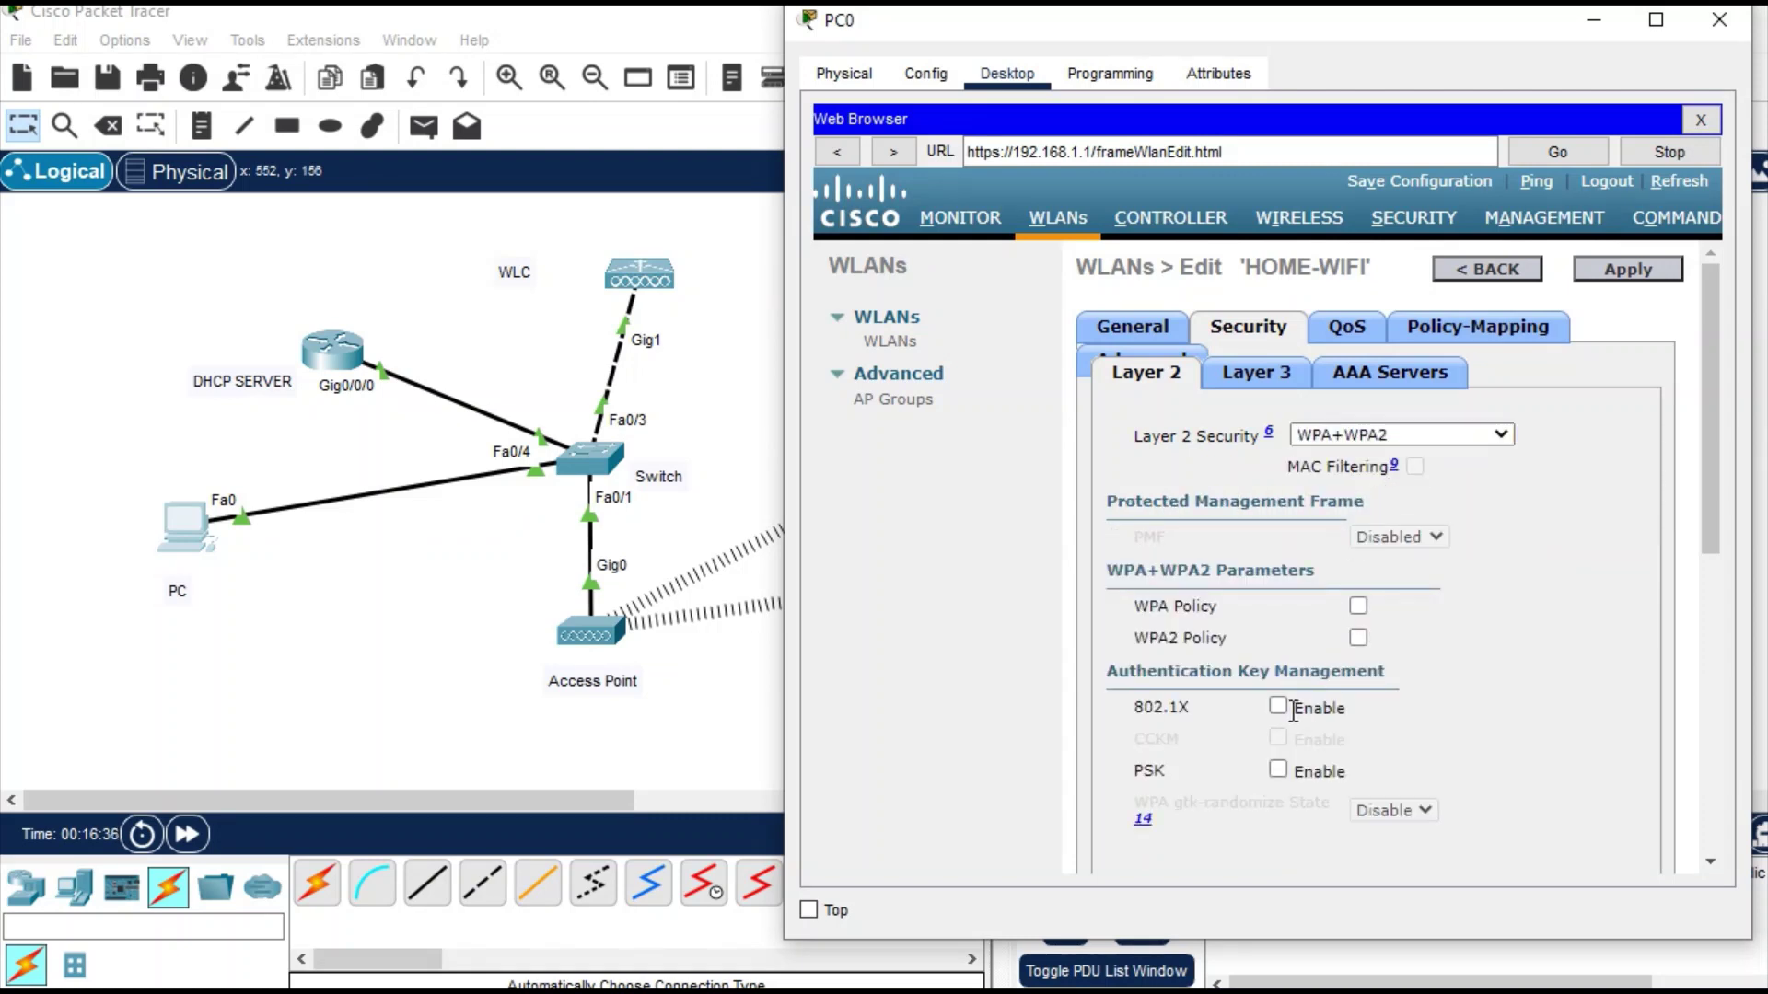
- Turn on HOME-WIFI's WPA policy with AES and PSK, enter the key, and apply
left_click(1358, 608)
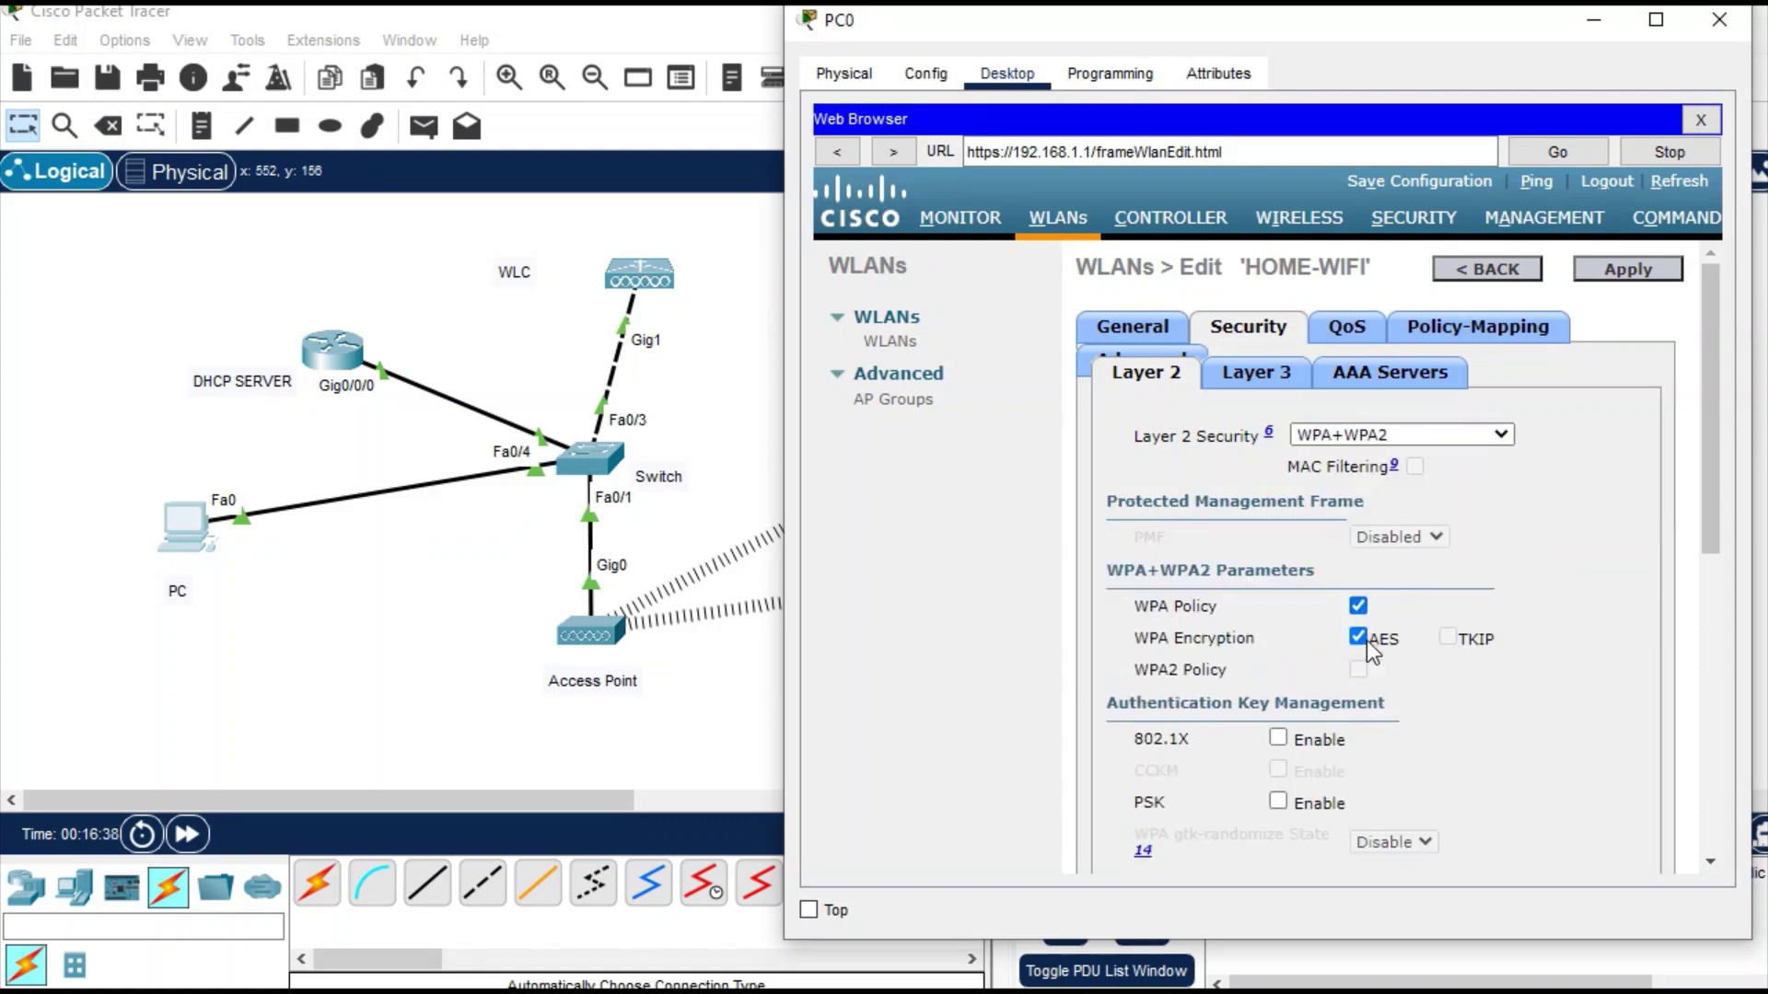
left_click(1277, 801)
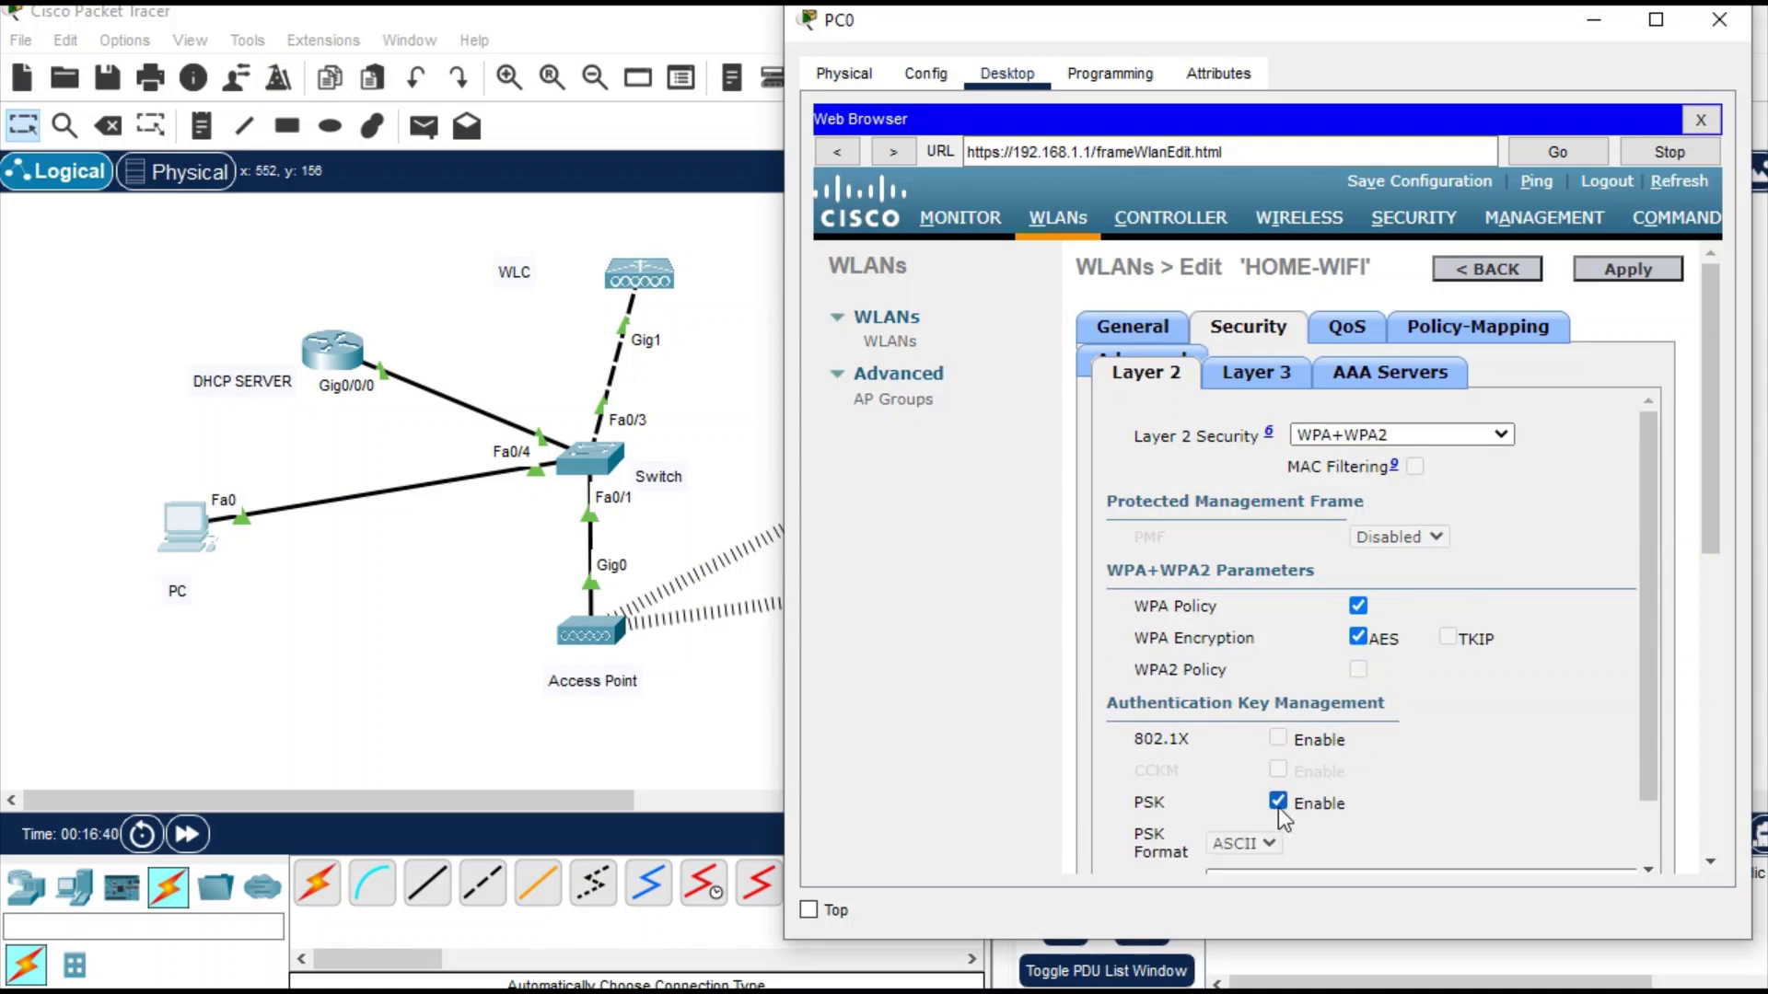
left_click(1280, 807)
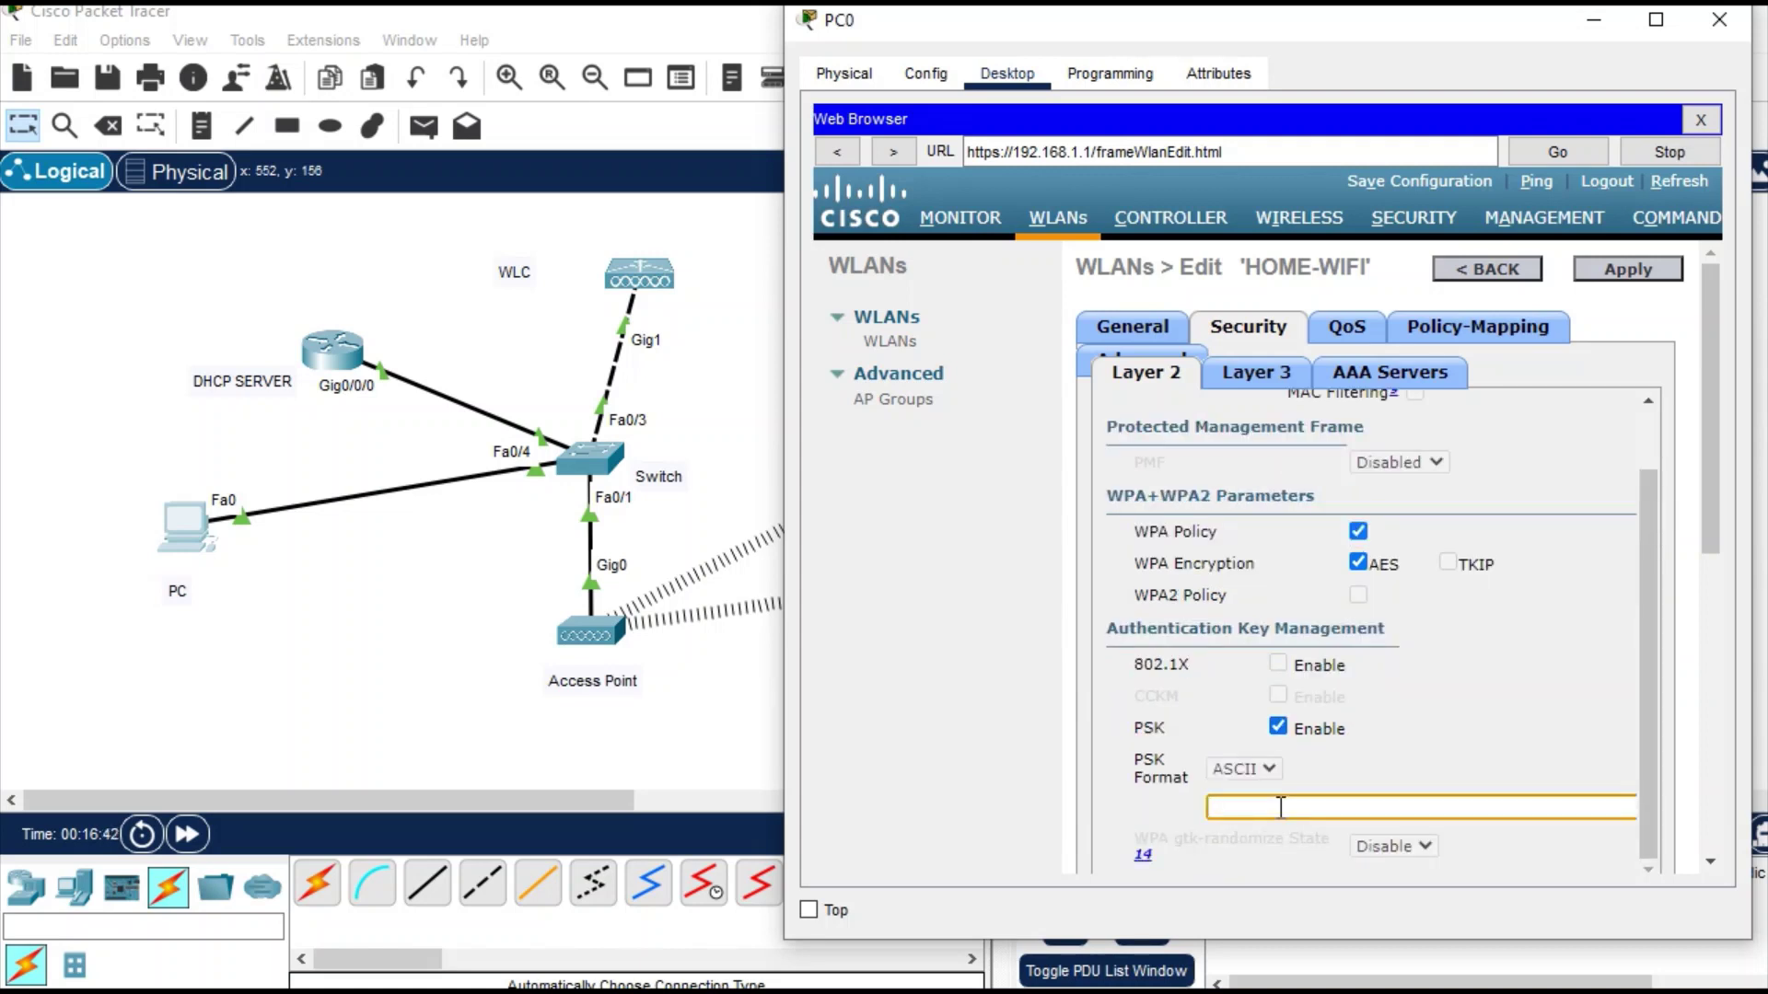
type("cisco123")
left_click(1643, 269)
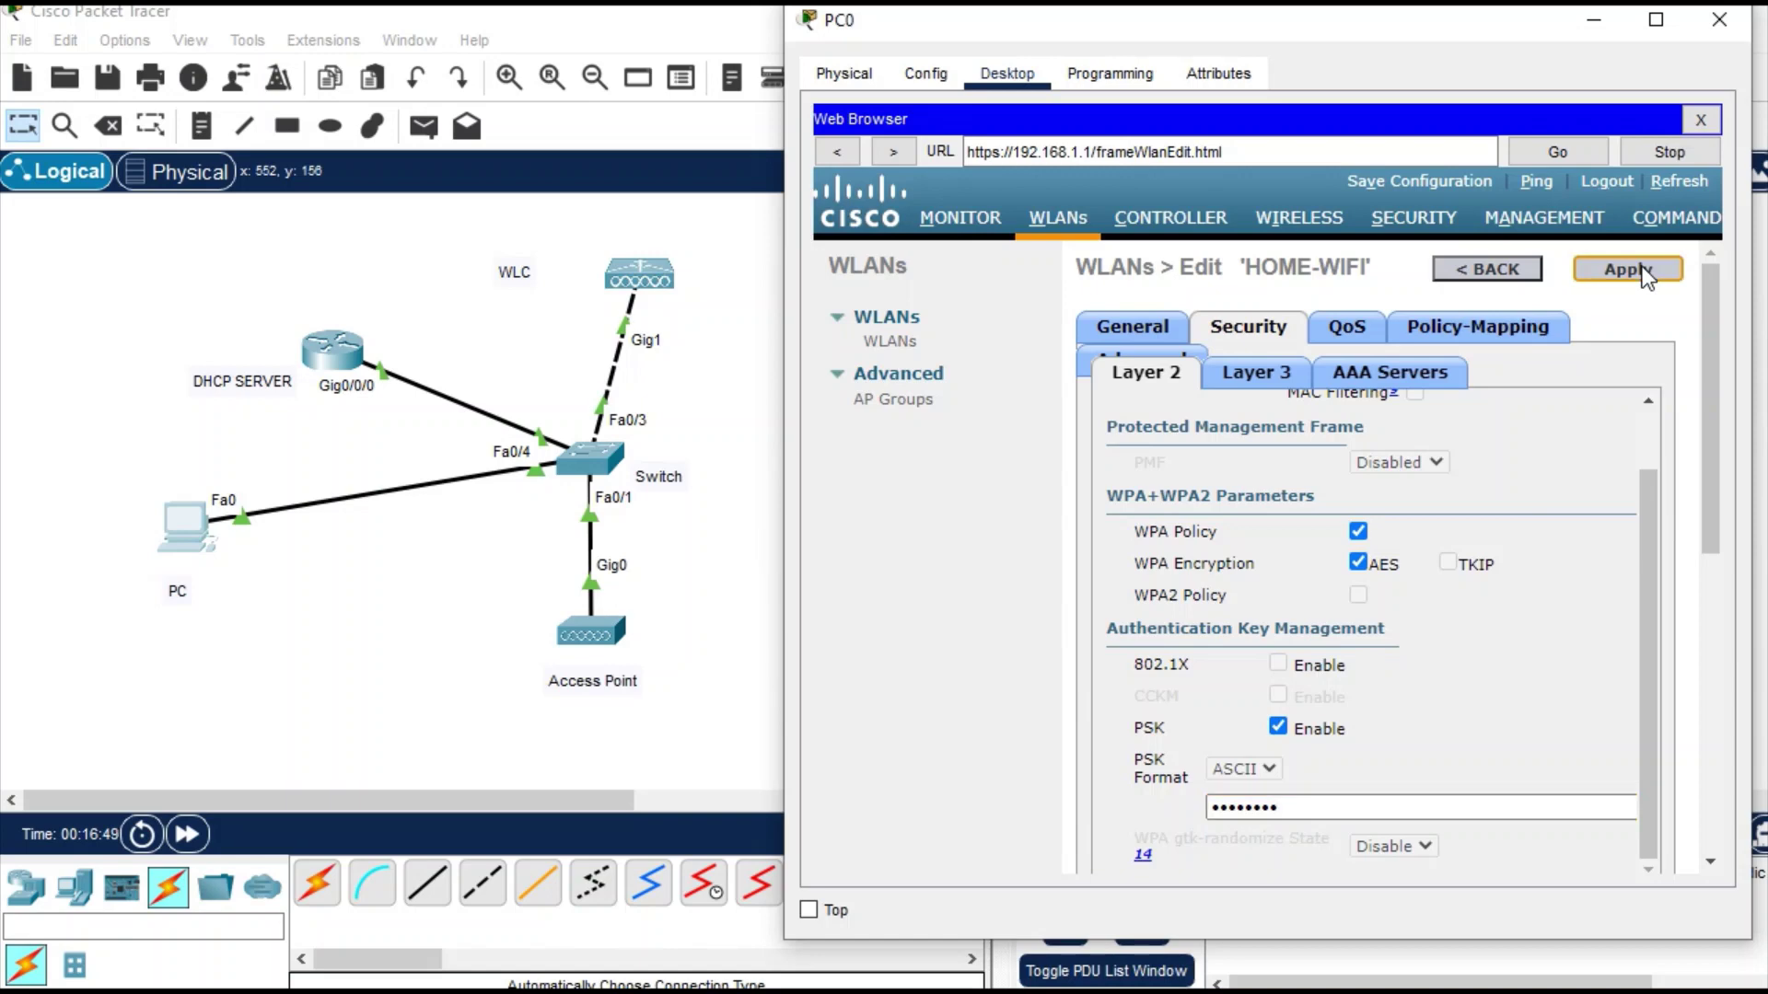
left_click(1599, 22)
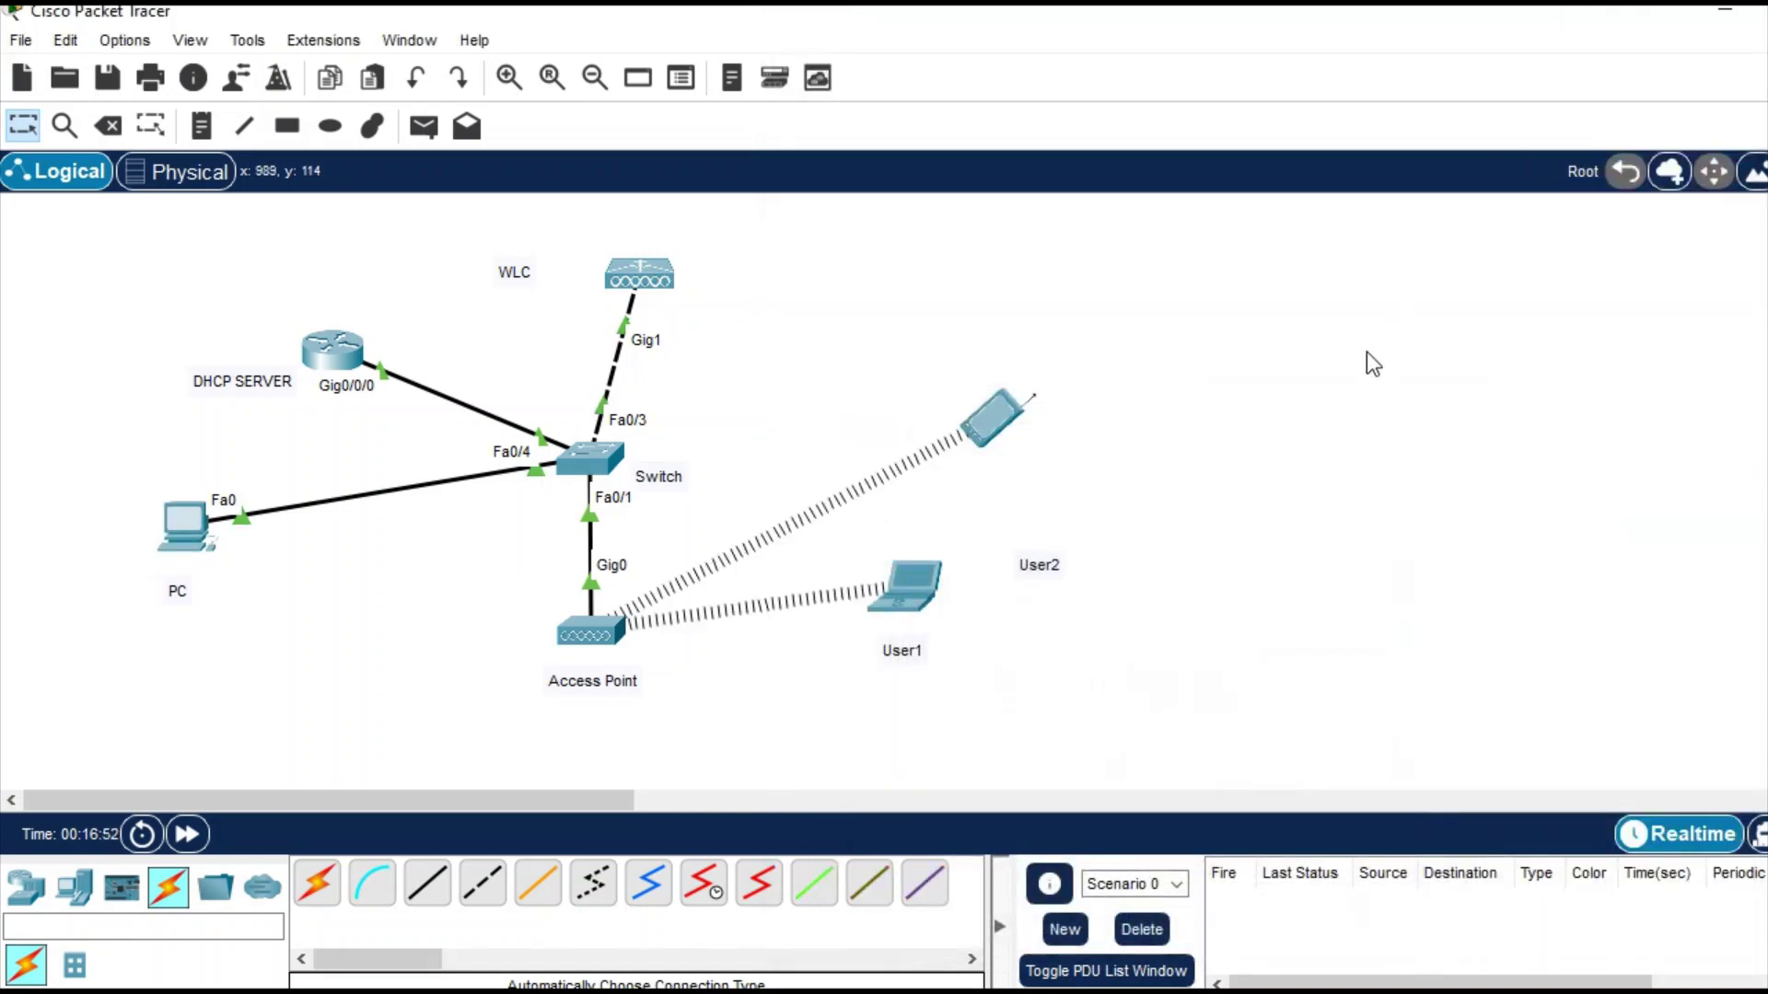
mouse_move(599, 635)
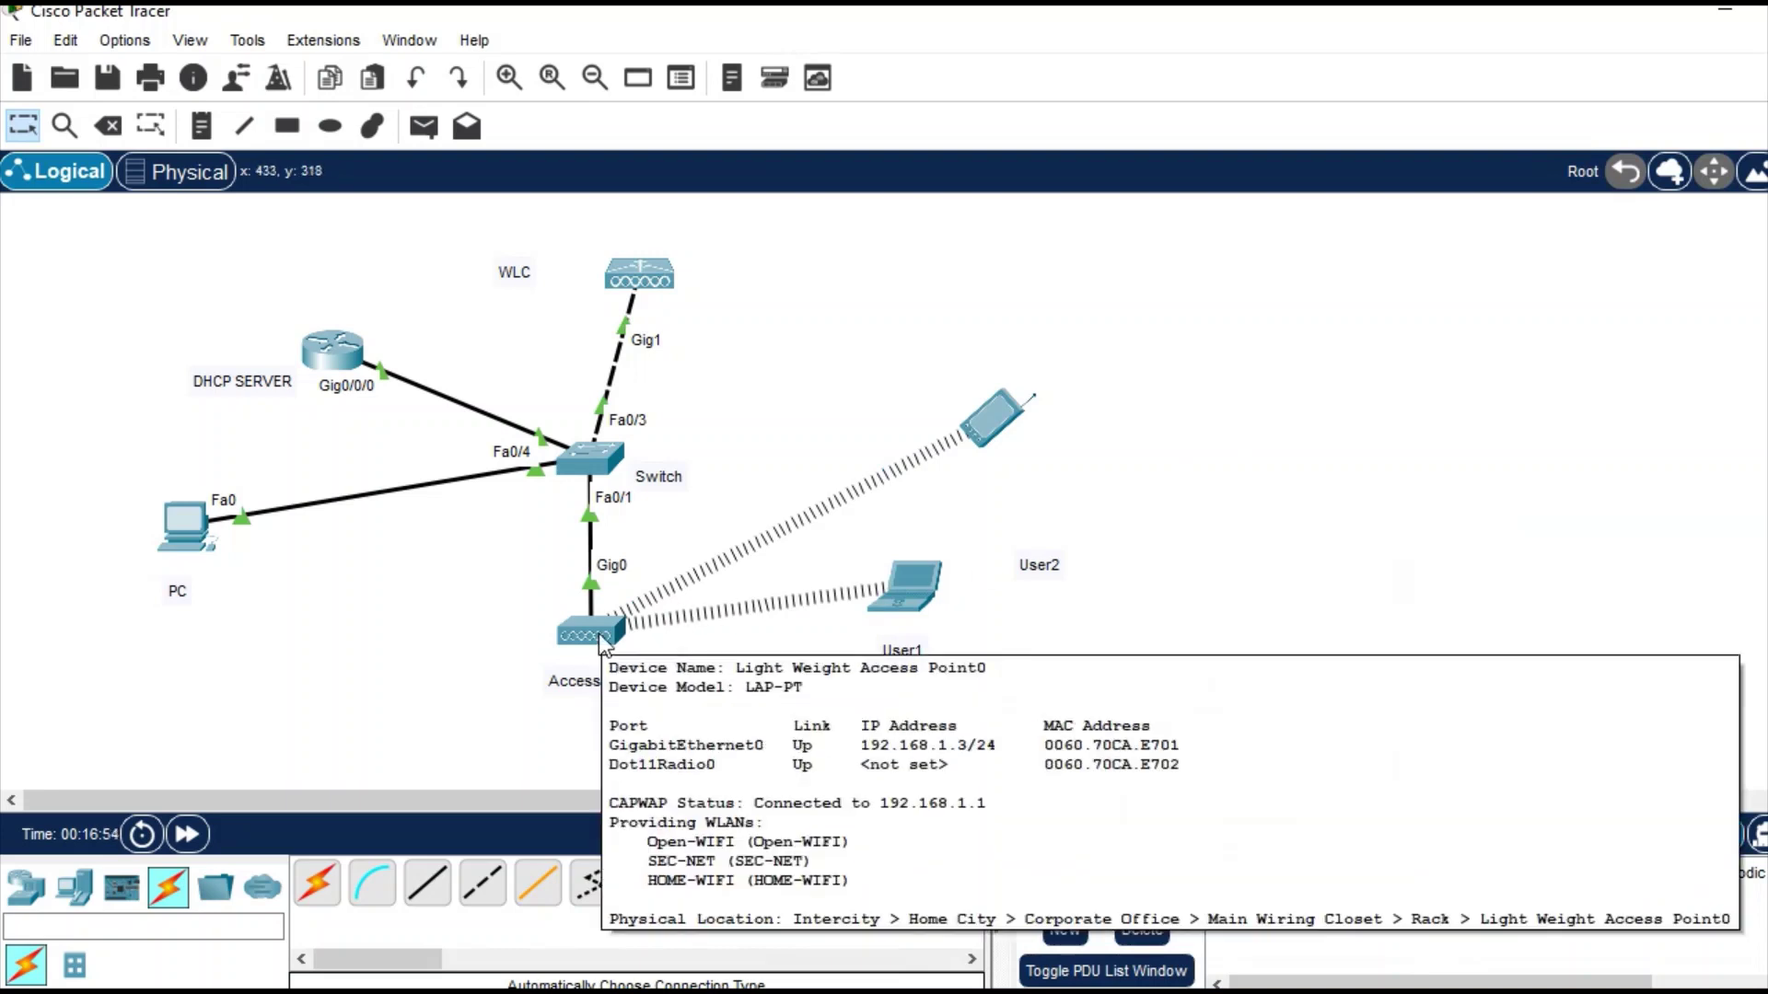
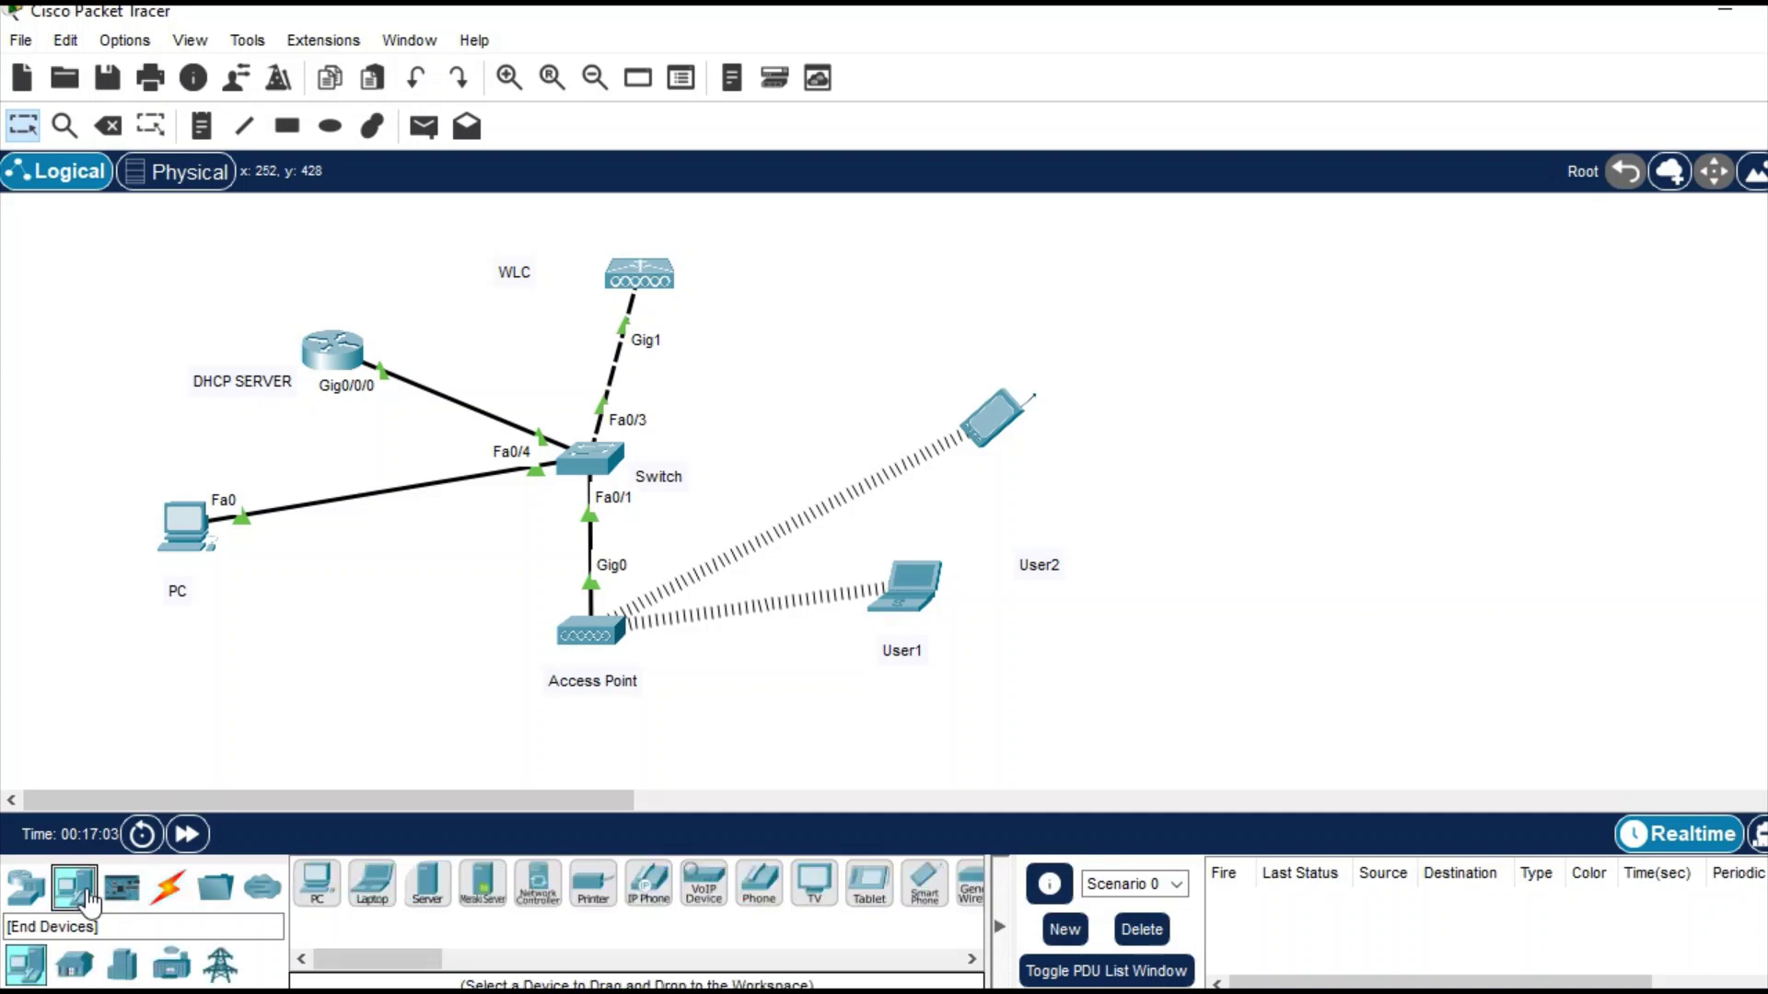
- Add a Smartphone from End Devices and open its Config > Wireless0 settings
left_click(924, 886)
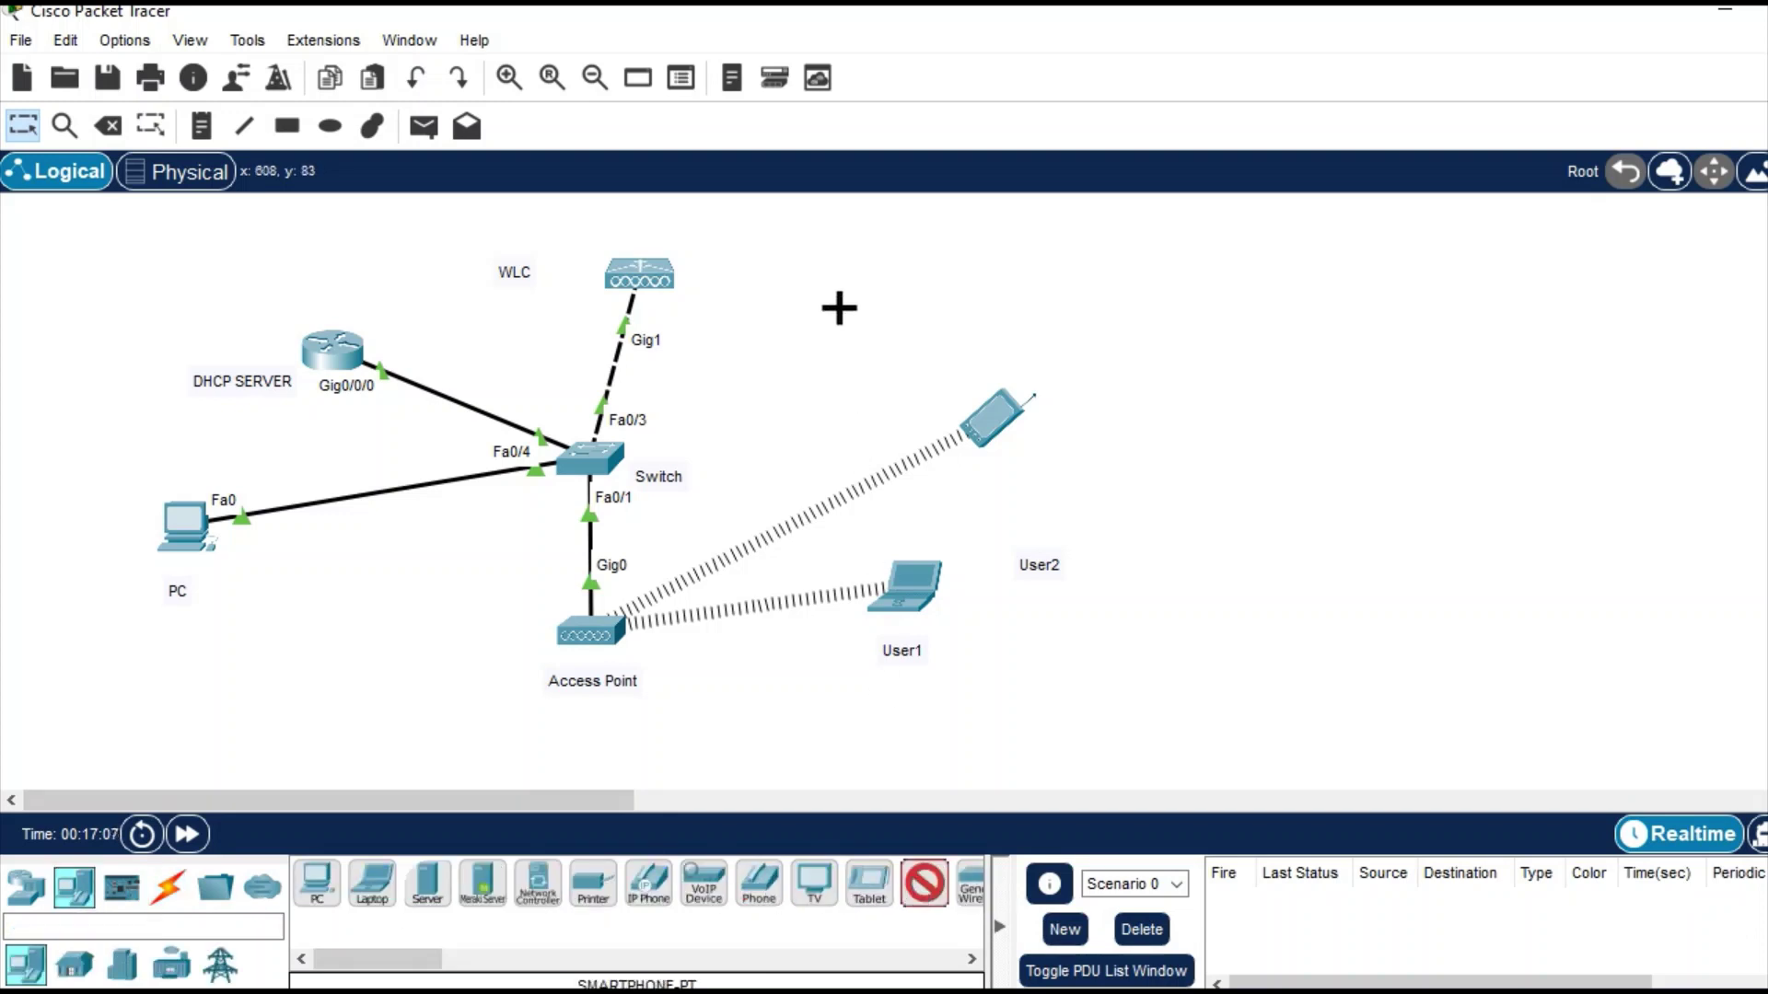
left_click(838, 307)
left_click(843, 317)
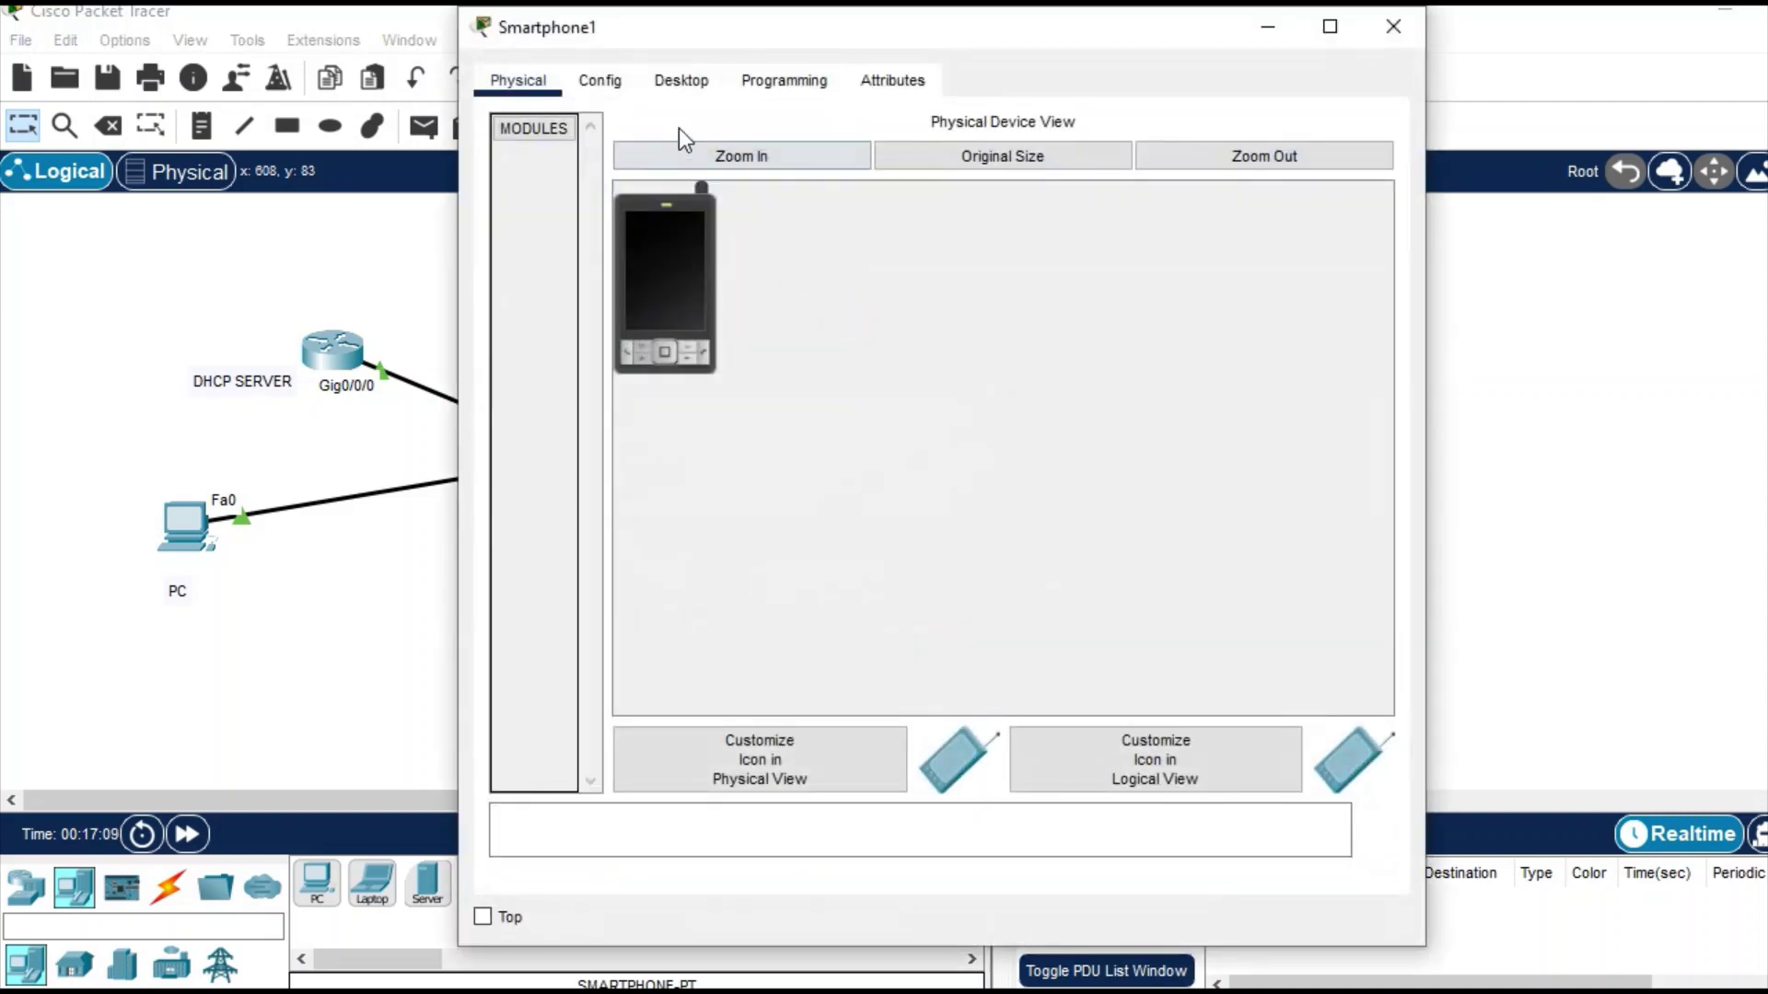
left_click(599, 81)
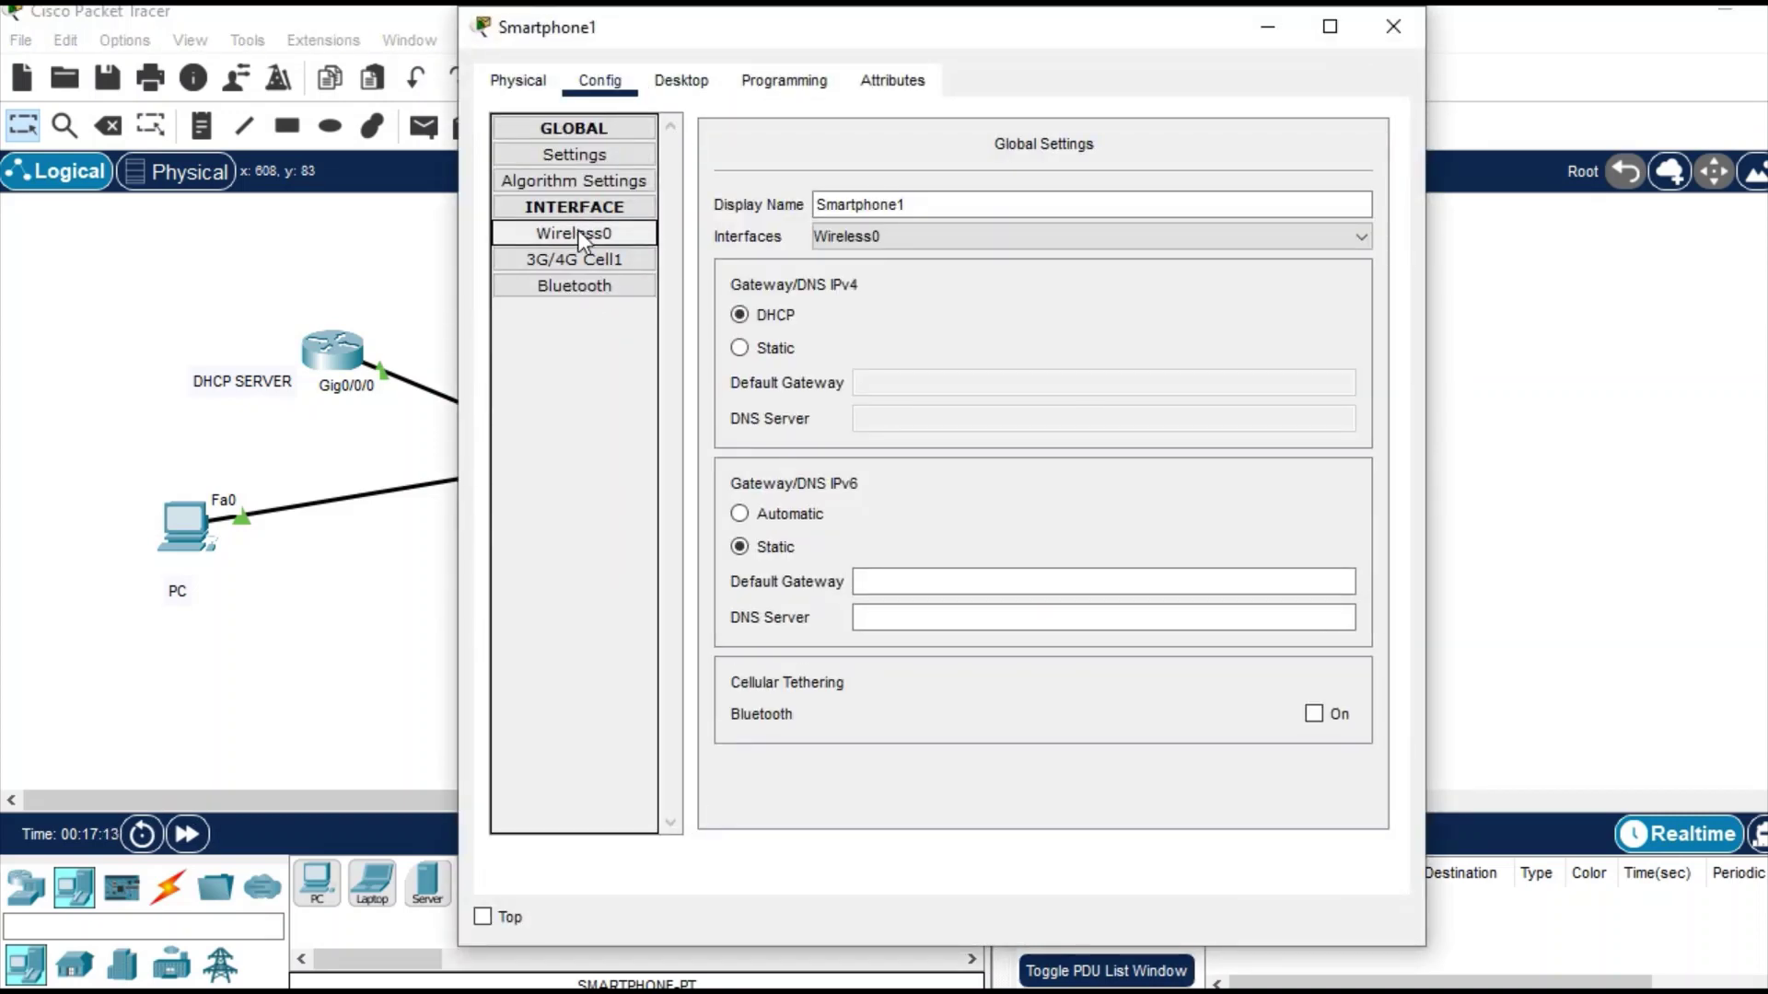
left_click(578, 233)
- Replace the Default SSID with HOME-WIFI
left_click_drag(1100, 253, 999, 250)
key("BackSpace")
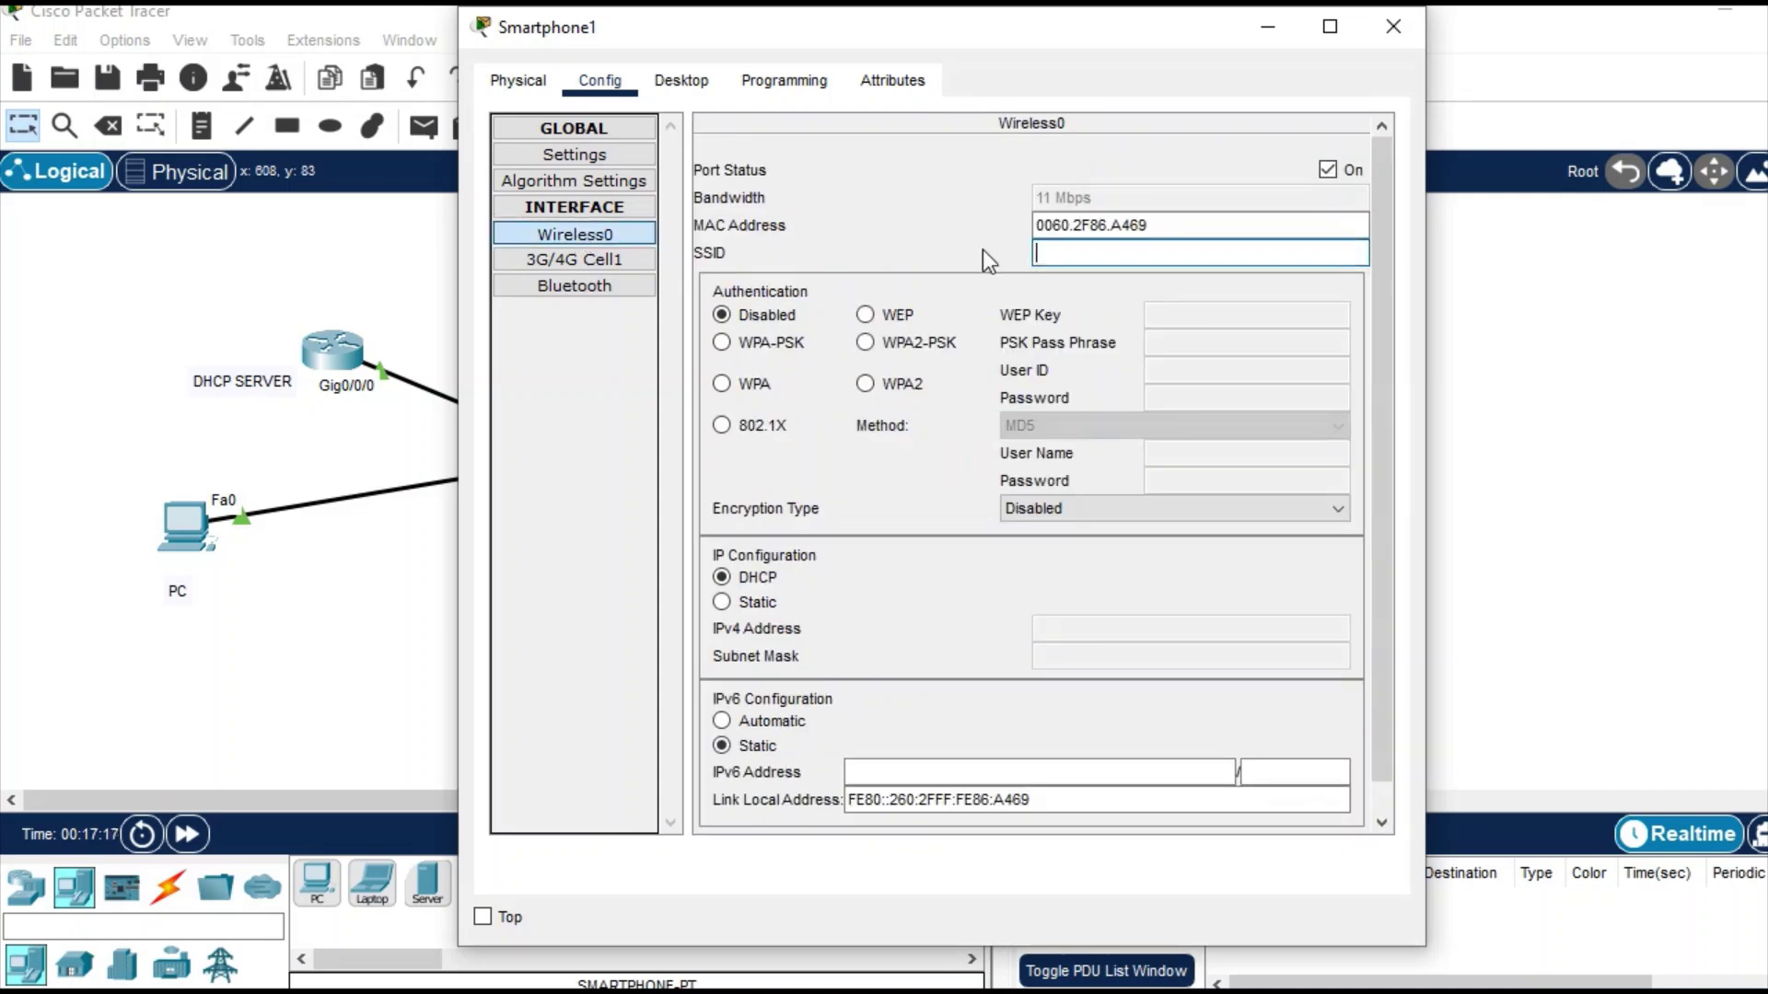
type("HOME-WIFI")
- Set authentication to WPA-PSK, enter the pass phrase, and close the smartphone window
left_click(746, 383)
left_click(746, 345)
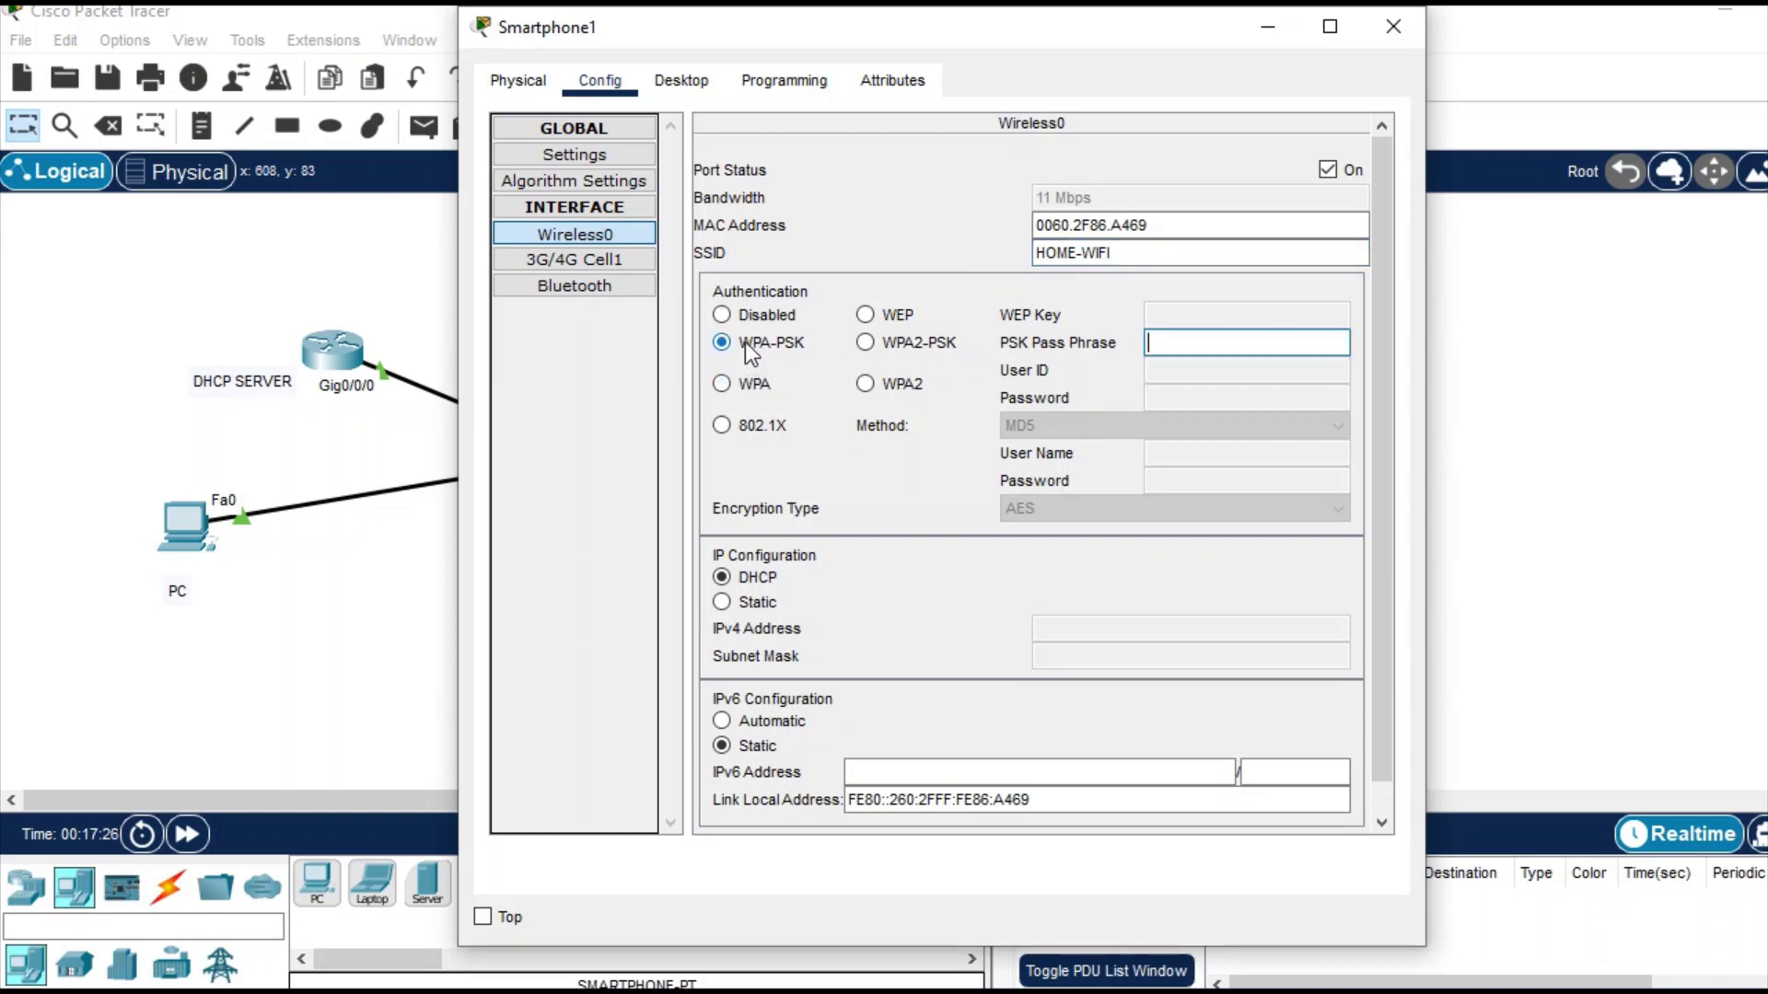
left_click(1166, 341)
type("abcdef")
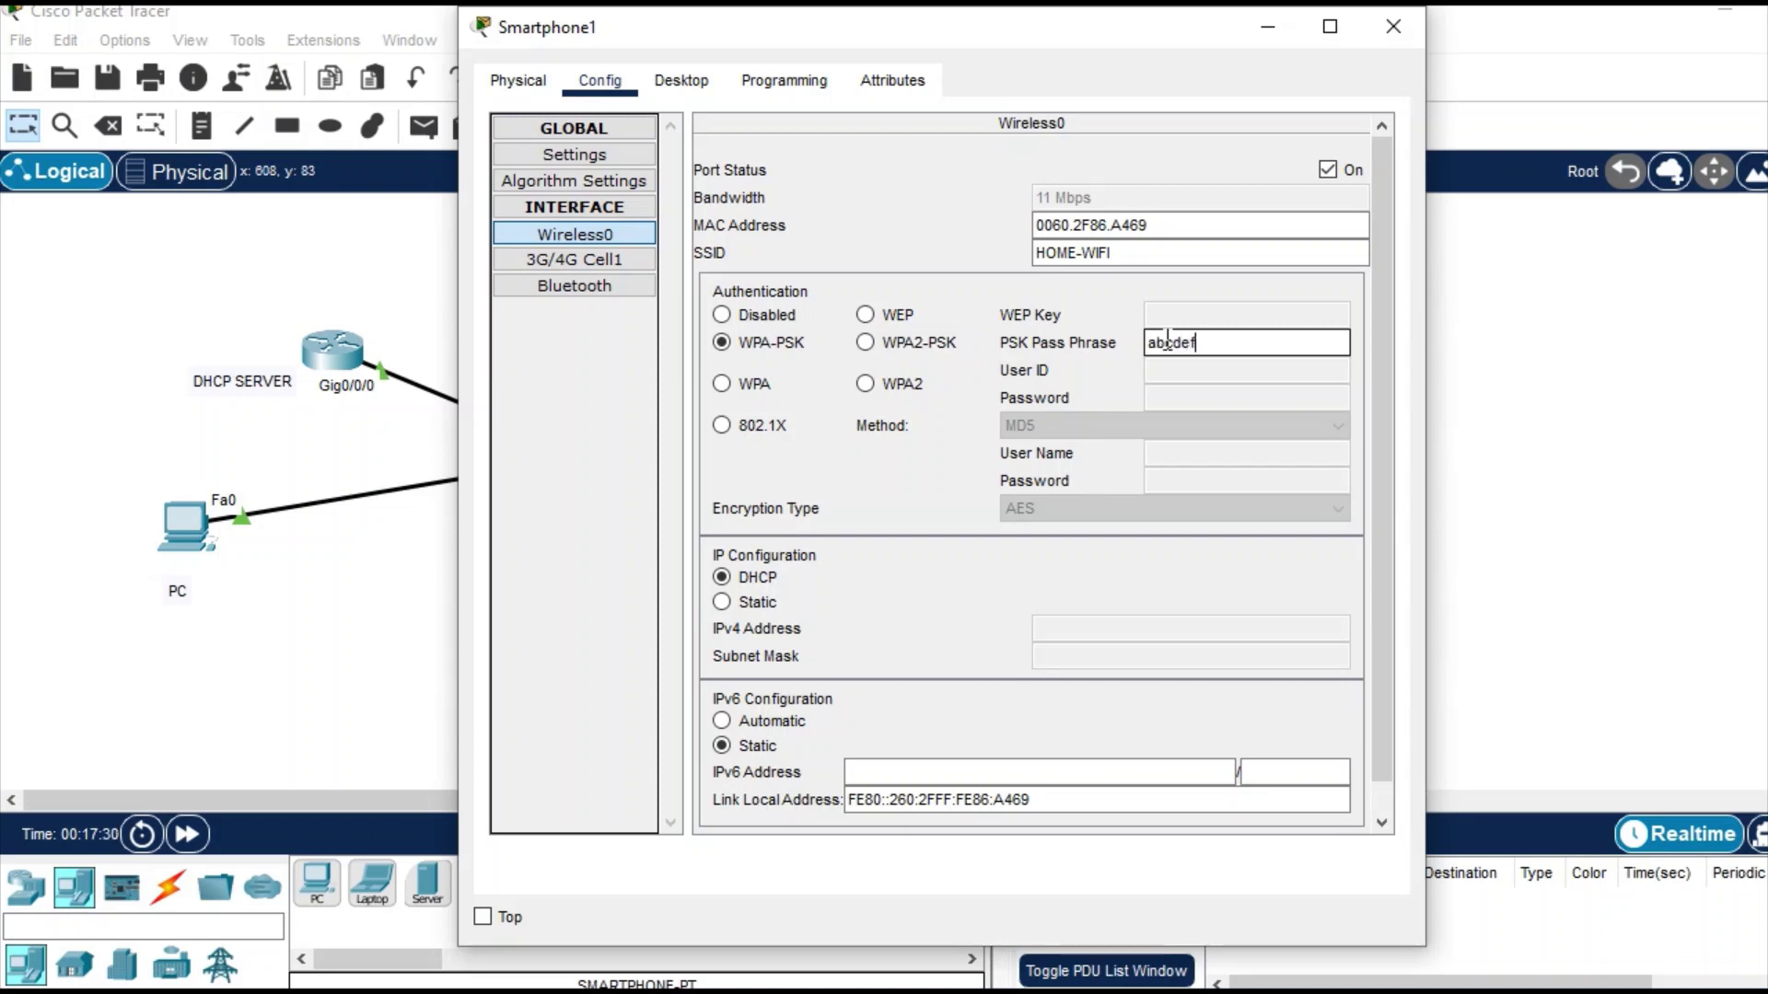
type("gh")
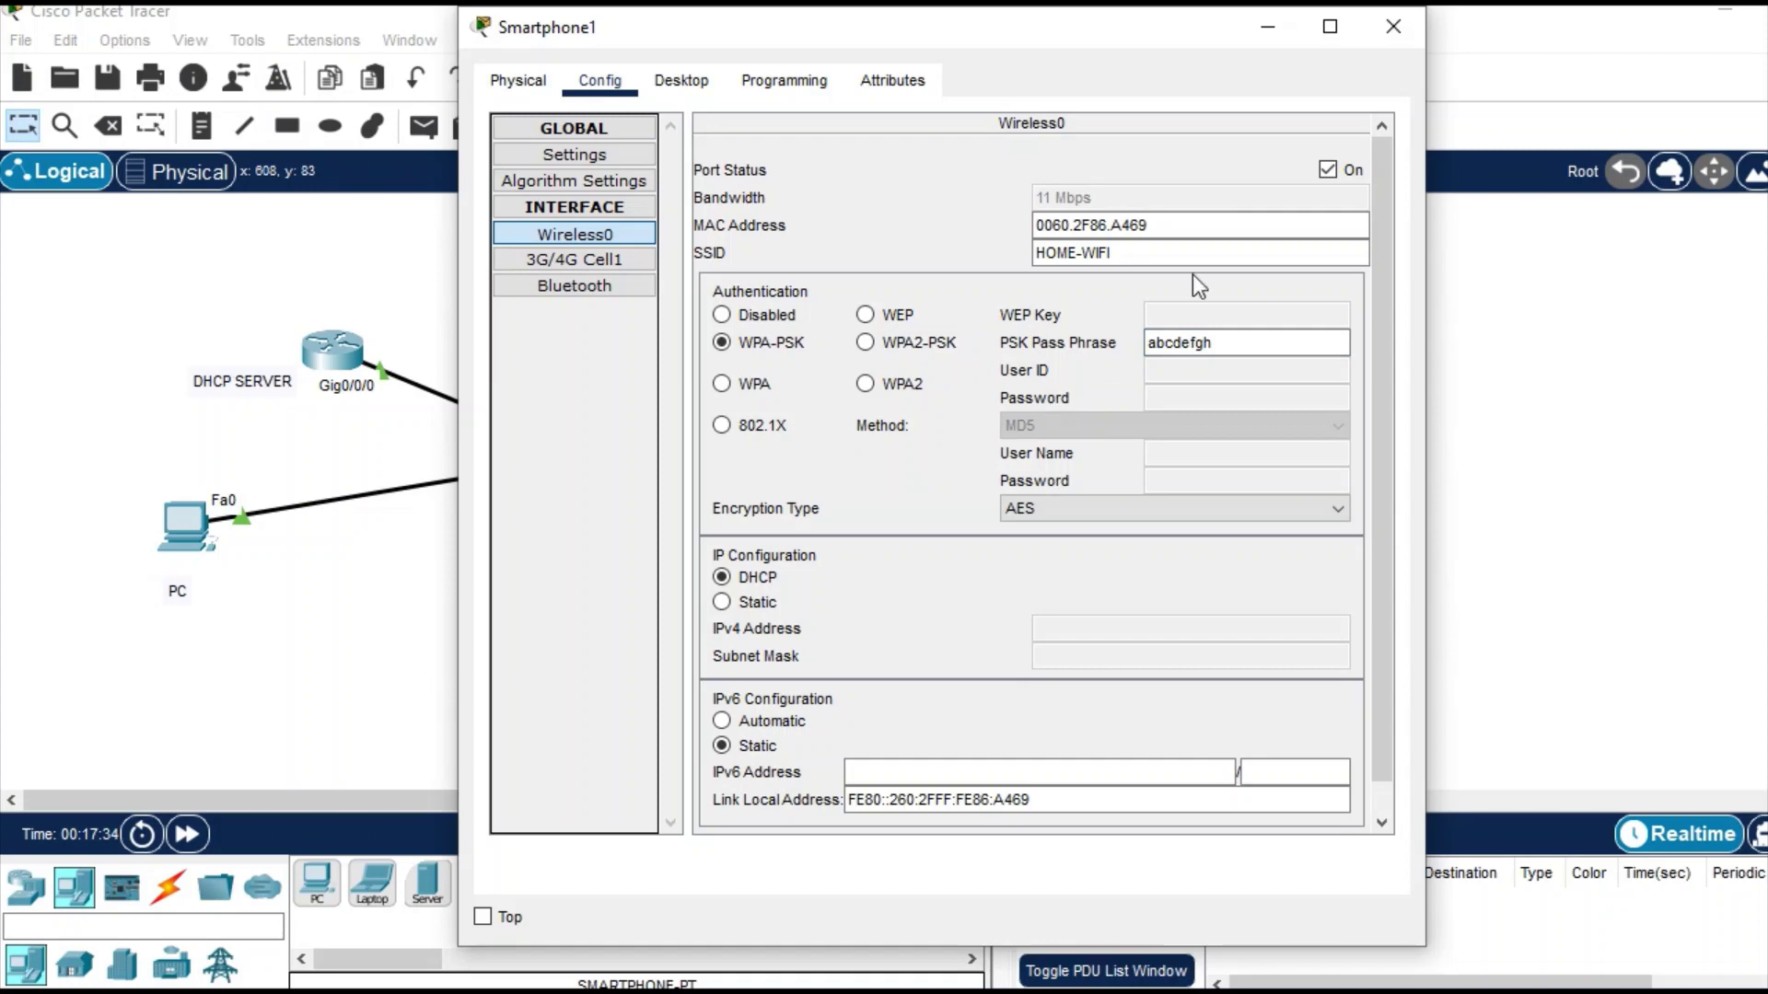
left_click(1275, 31)
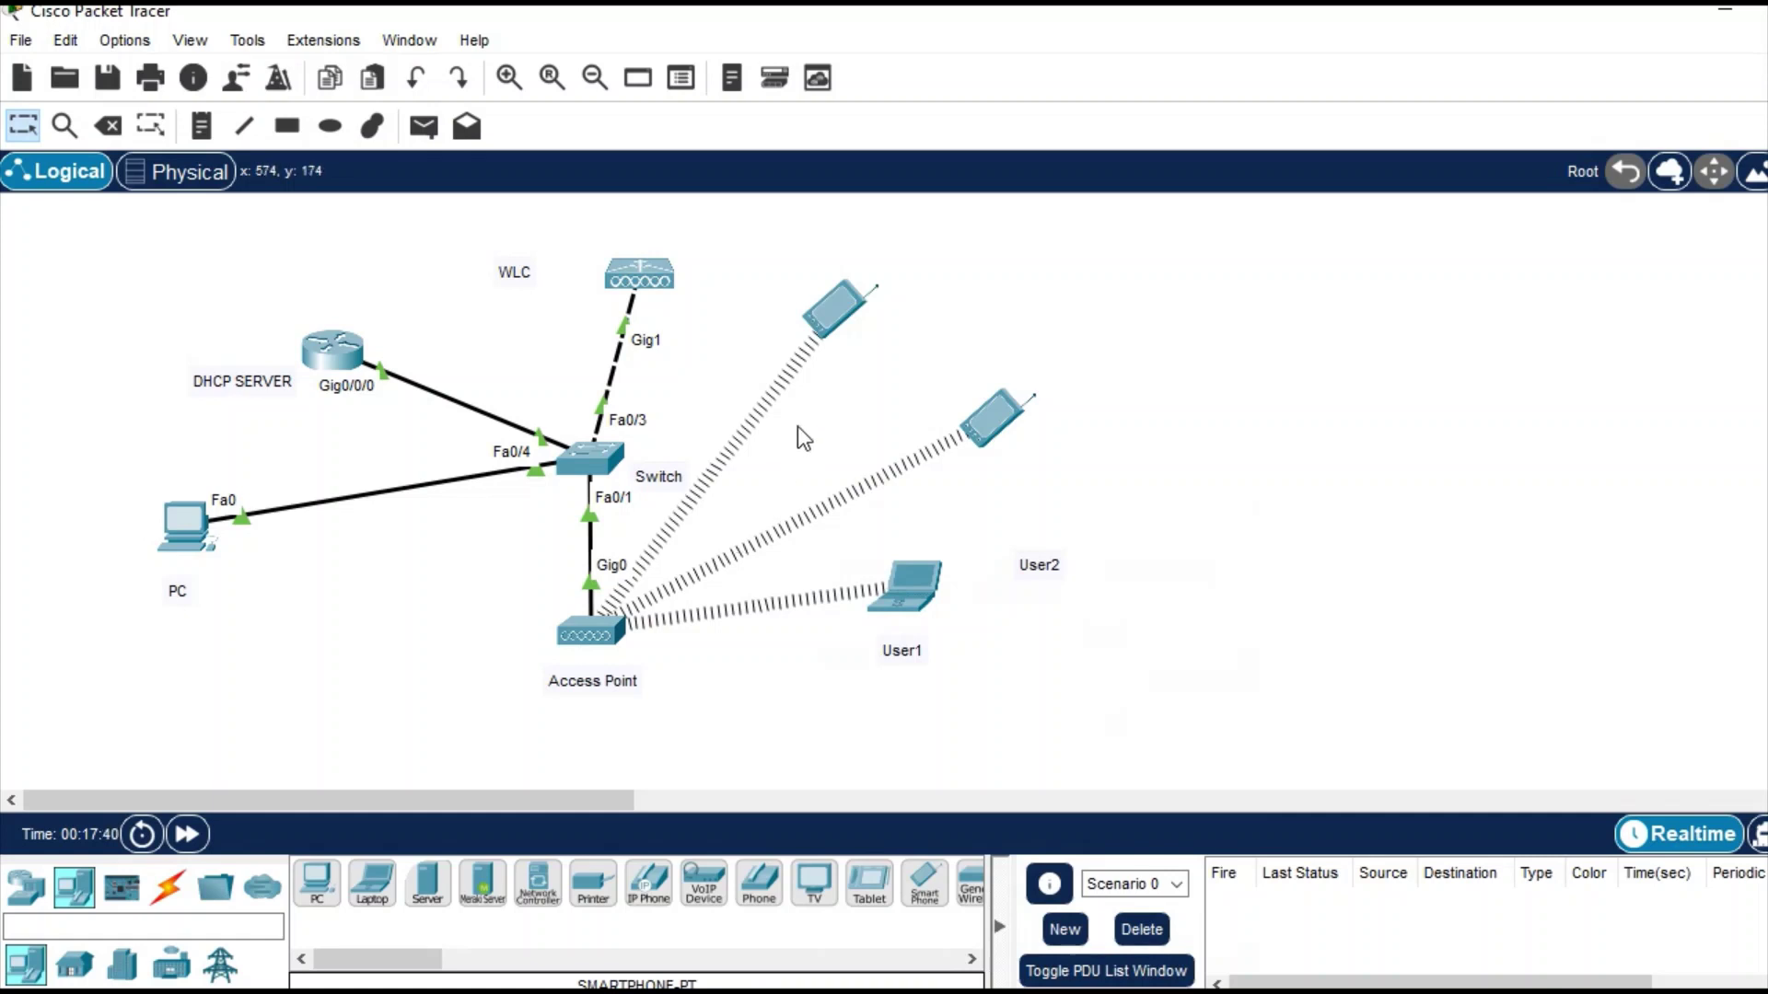
- Toggle Smartphone1's IP configuration Static then DHCP to get 192.168.1.14, then show Desktop
mouse_move(829, 319)
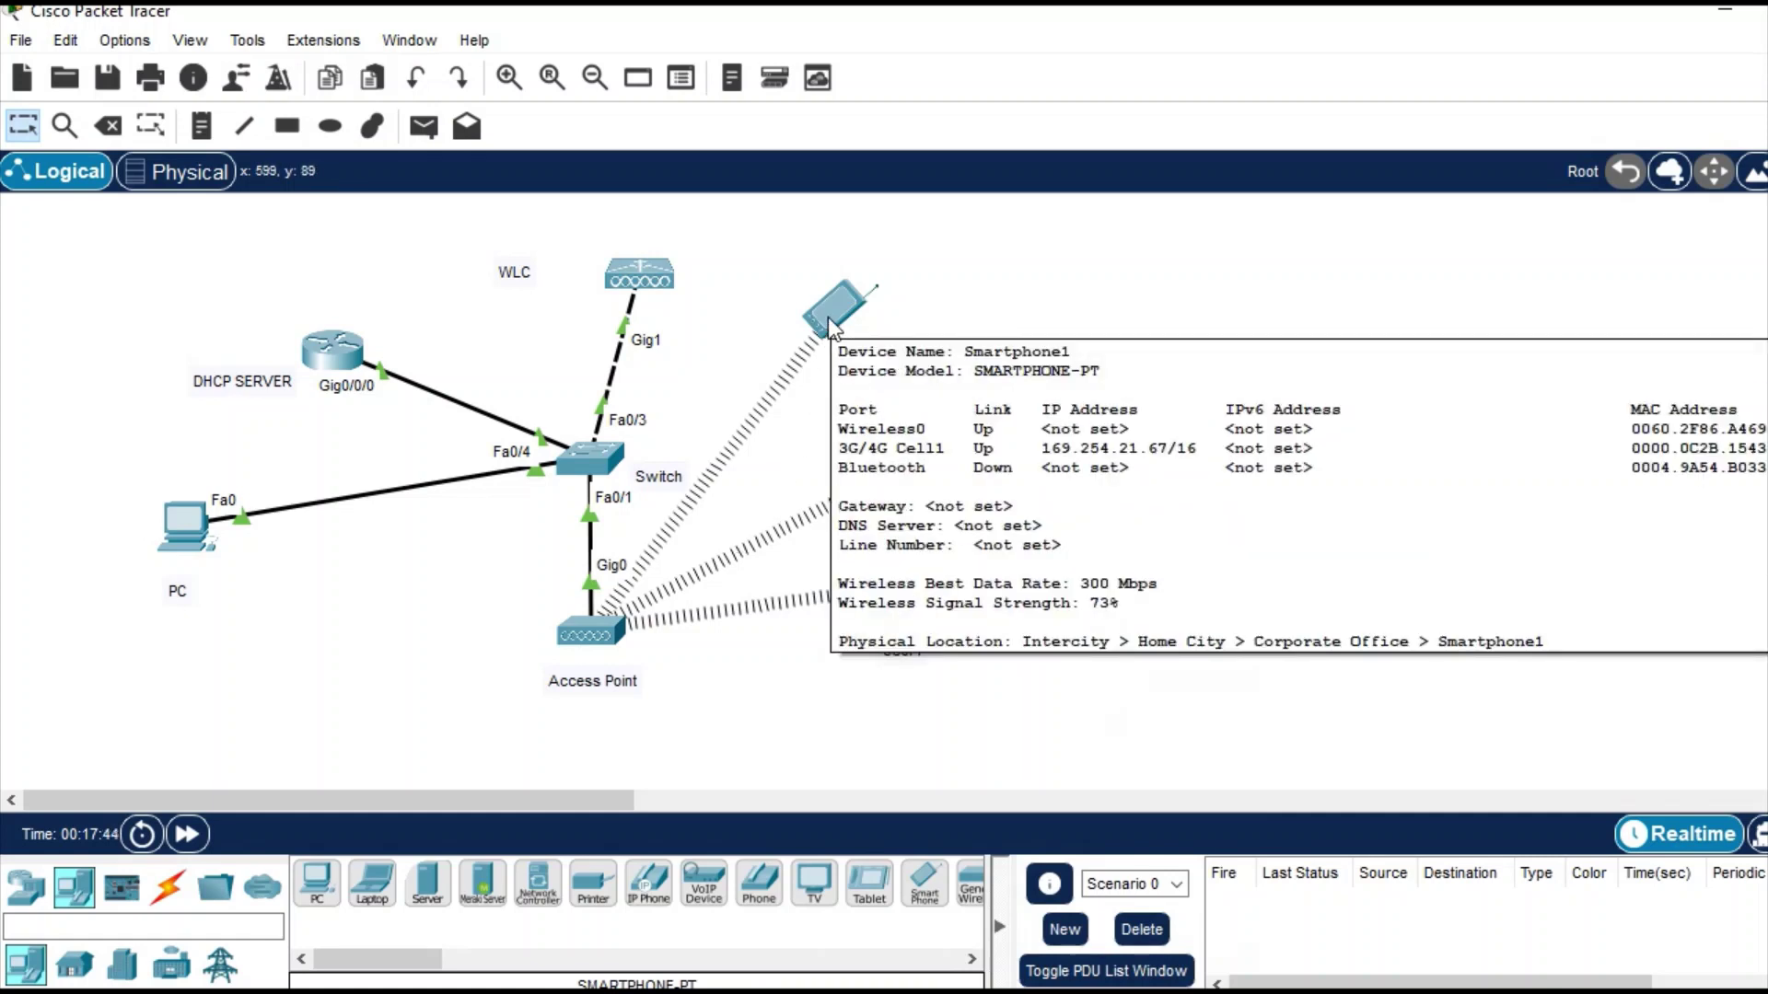
left_click(827, 316)
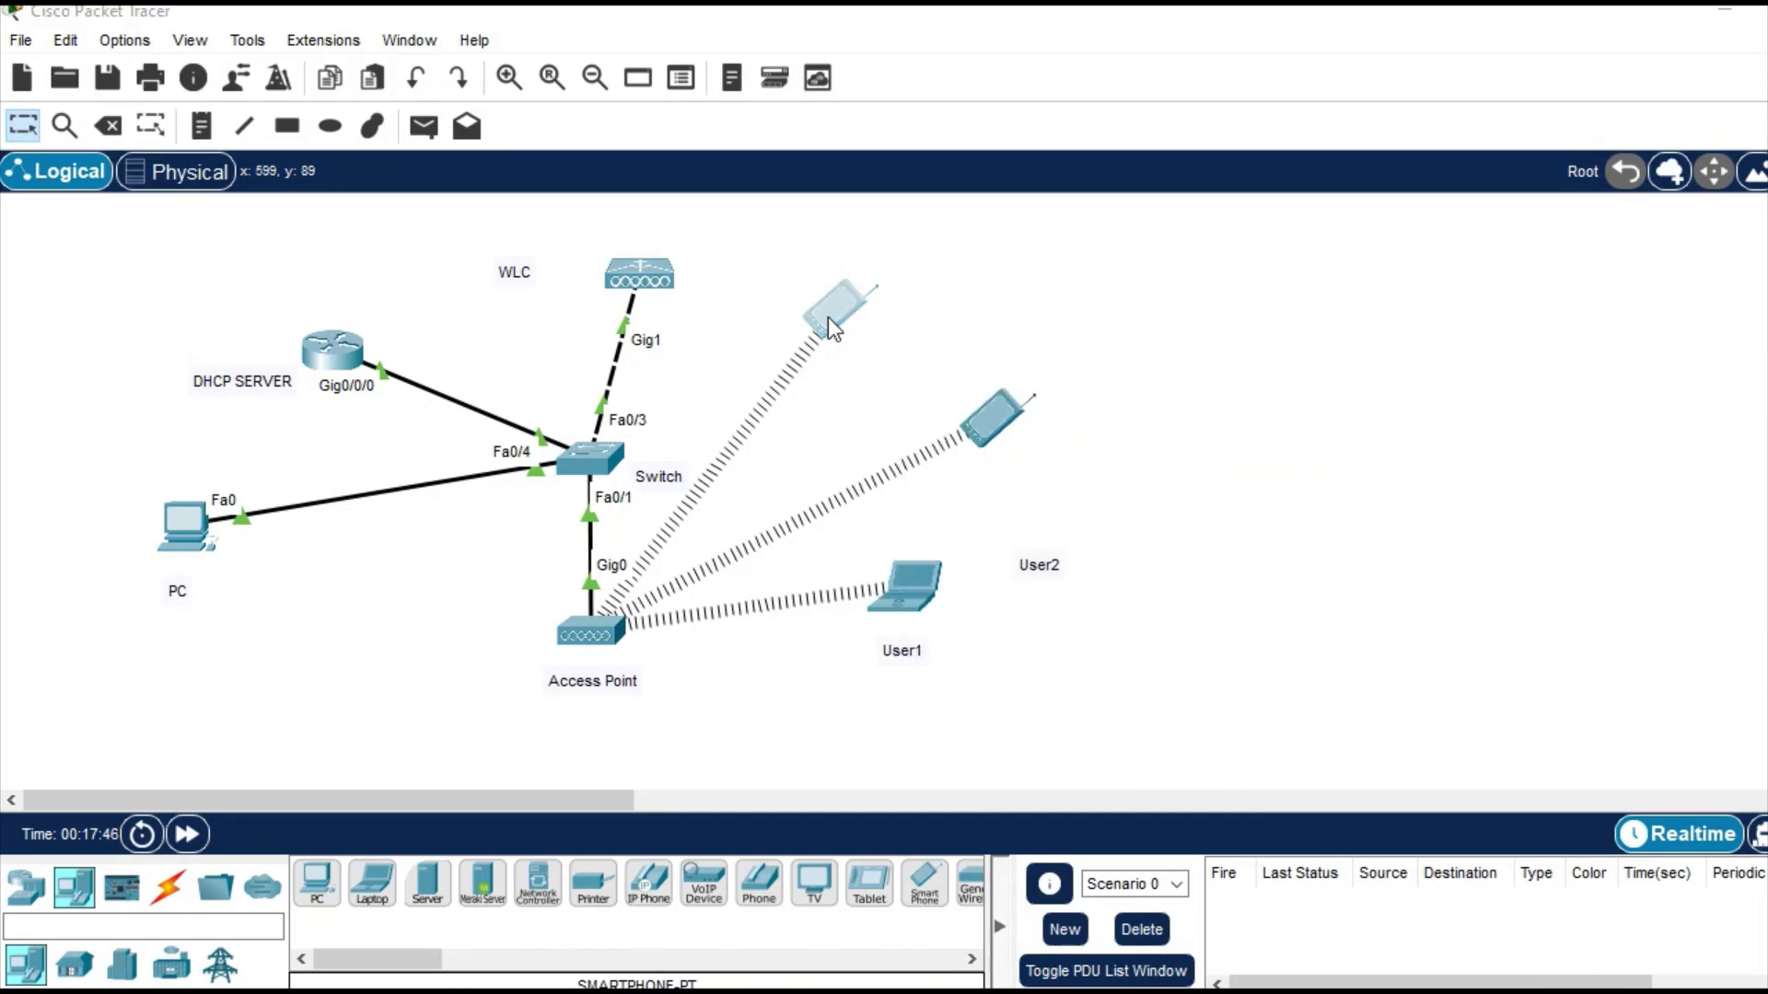
scroll(994, 599, "down", 1)
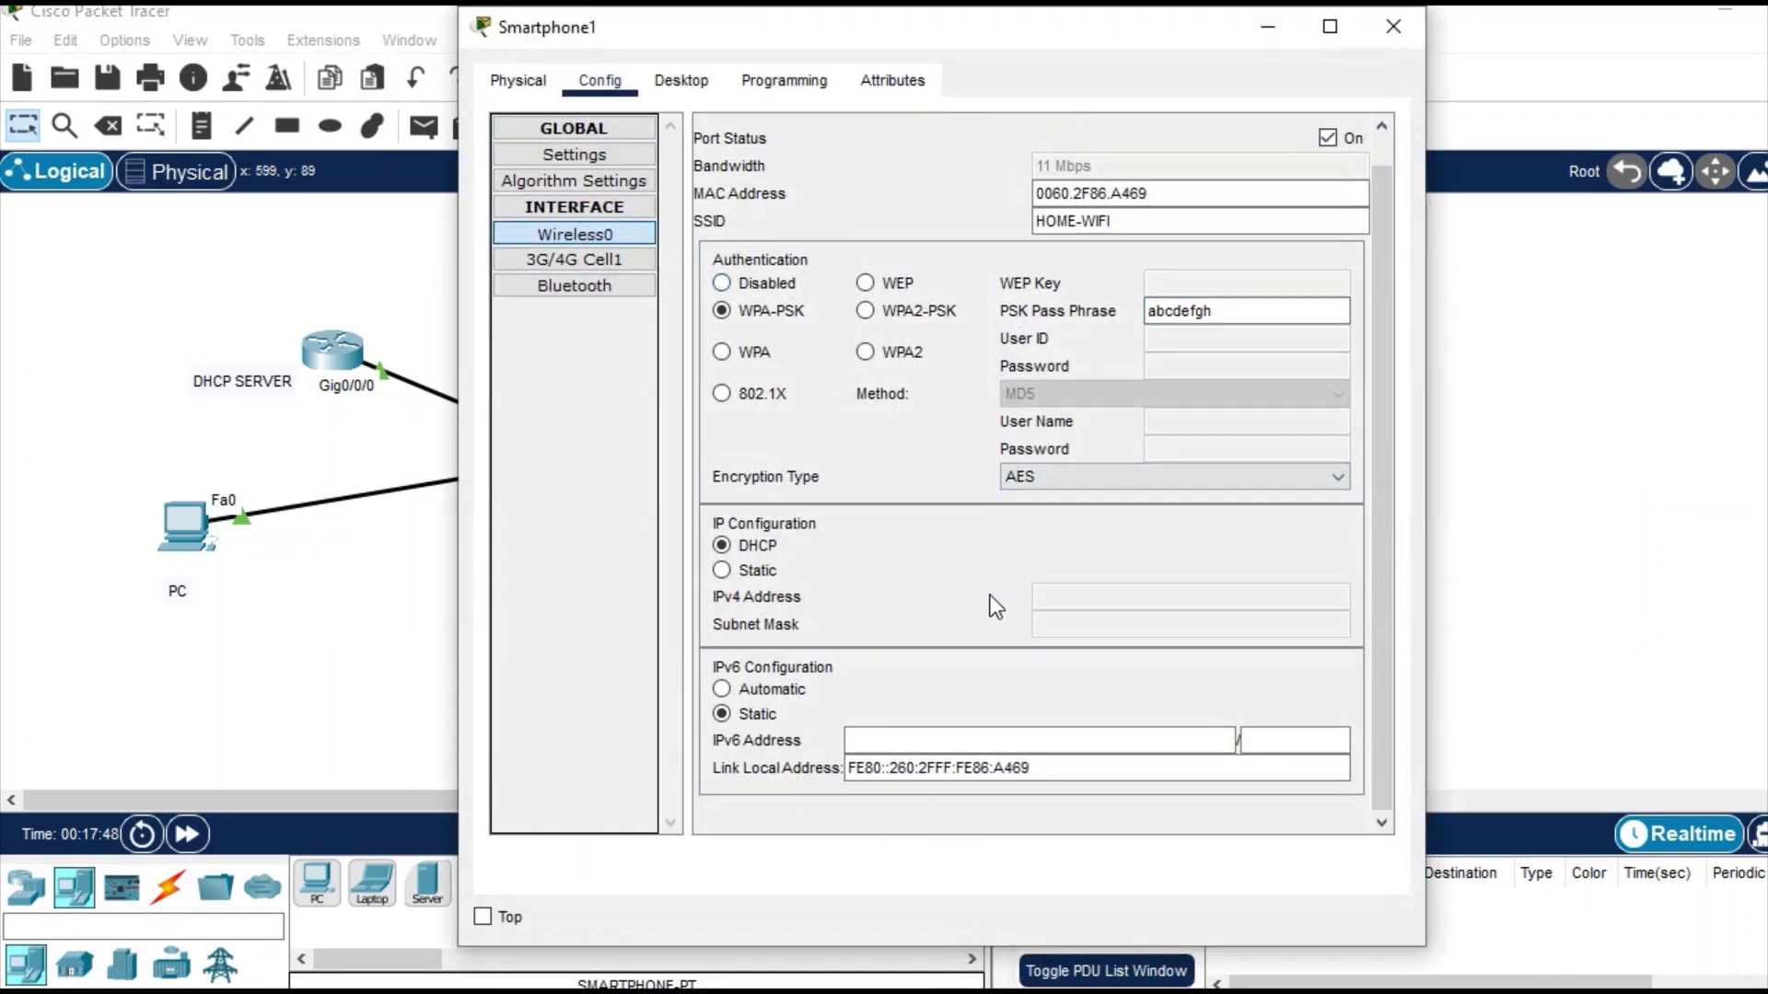
left_click(733, 571)
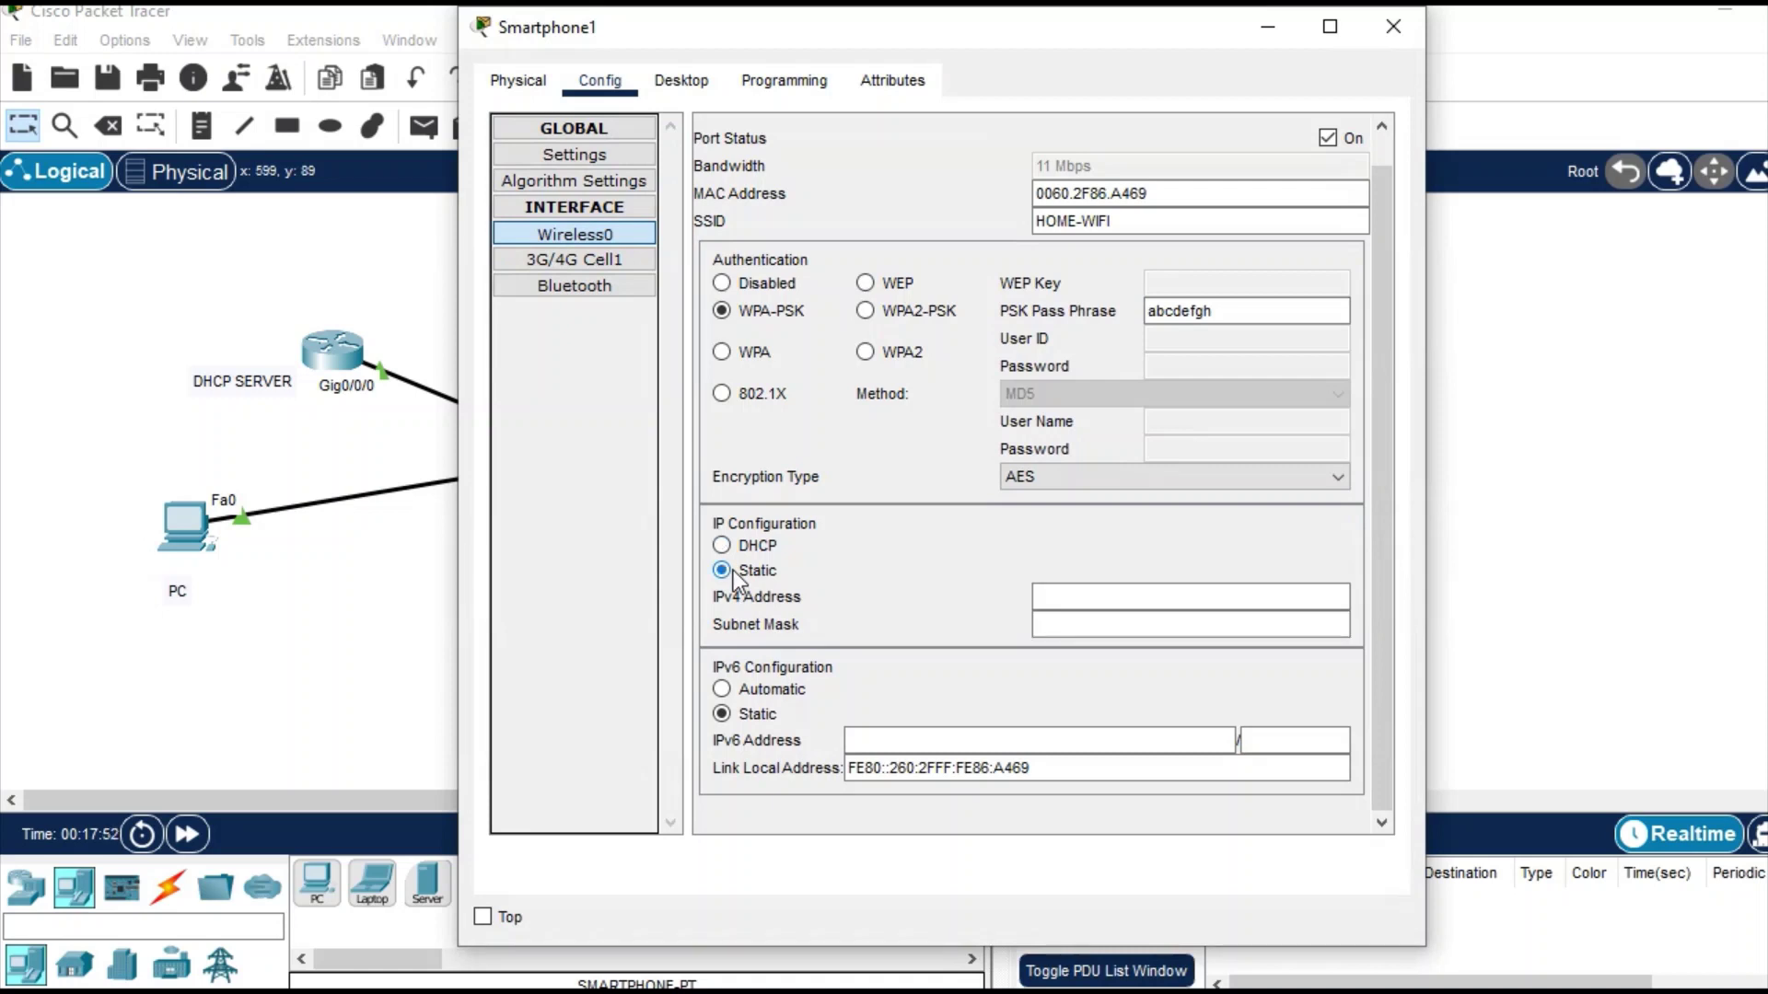
left_click(726, 547)
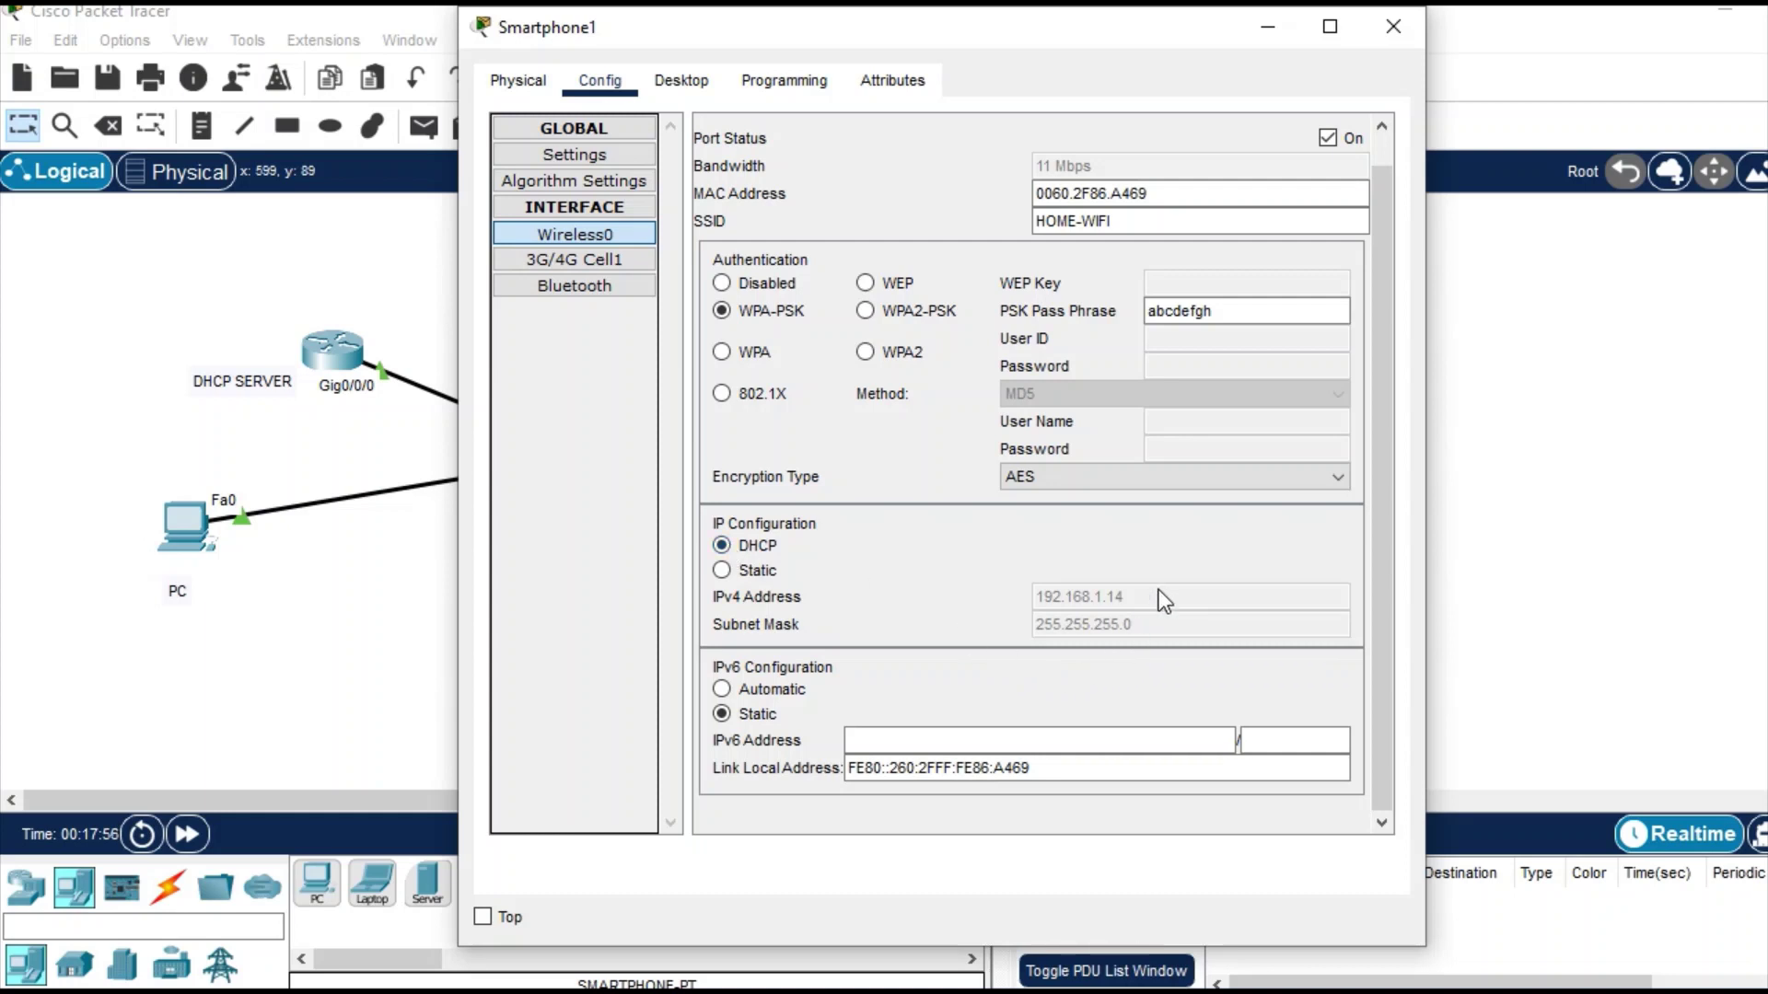
left_click(692, 85)
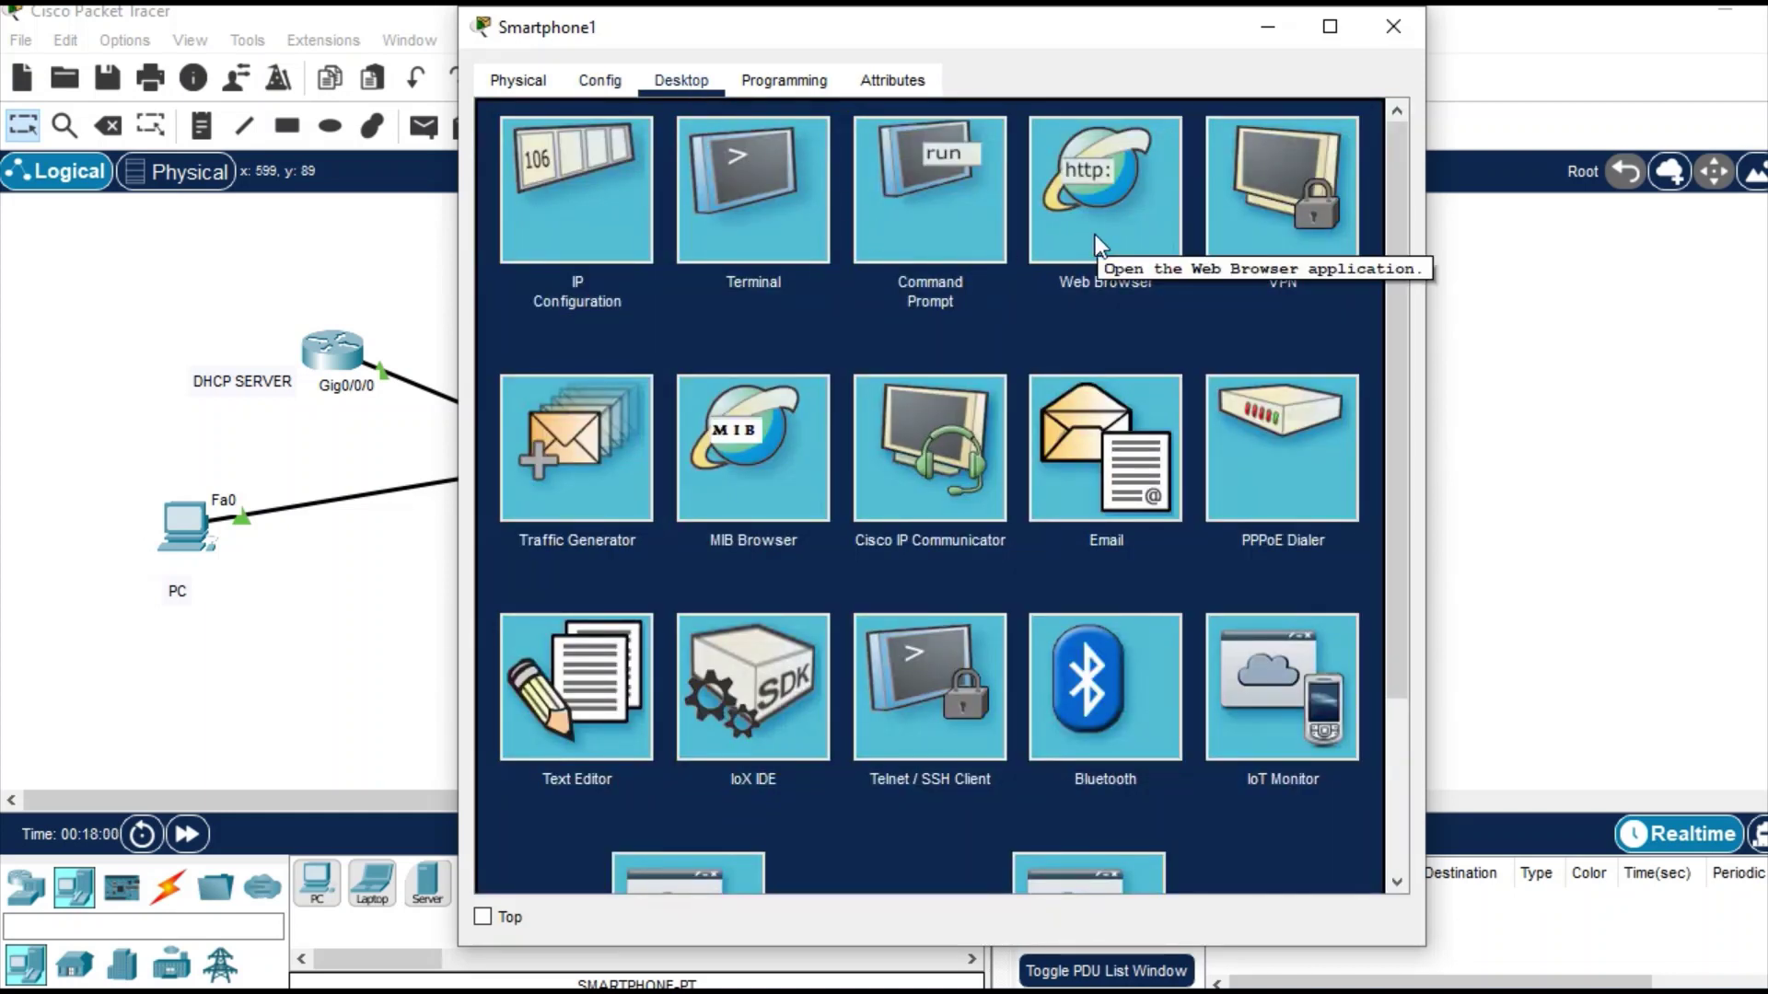
- Ping 192.168.1.1 from the command prompt and confirm 4 replies with 0% loss on PC0
left_click(935, 202)
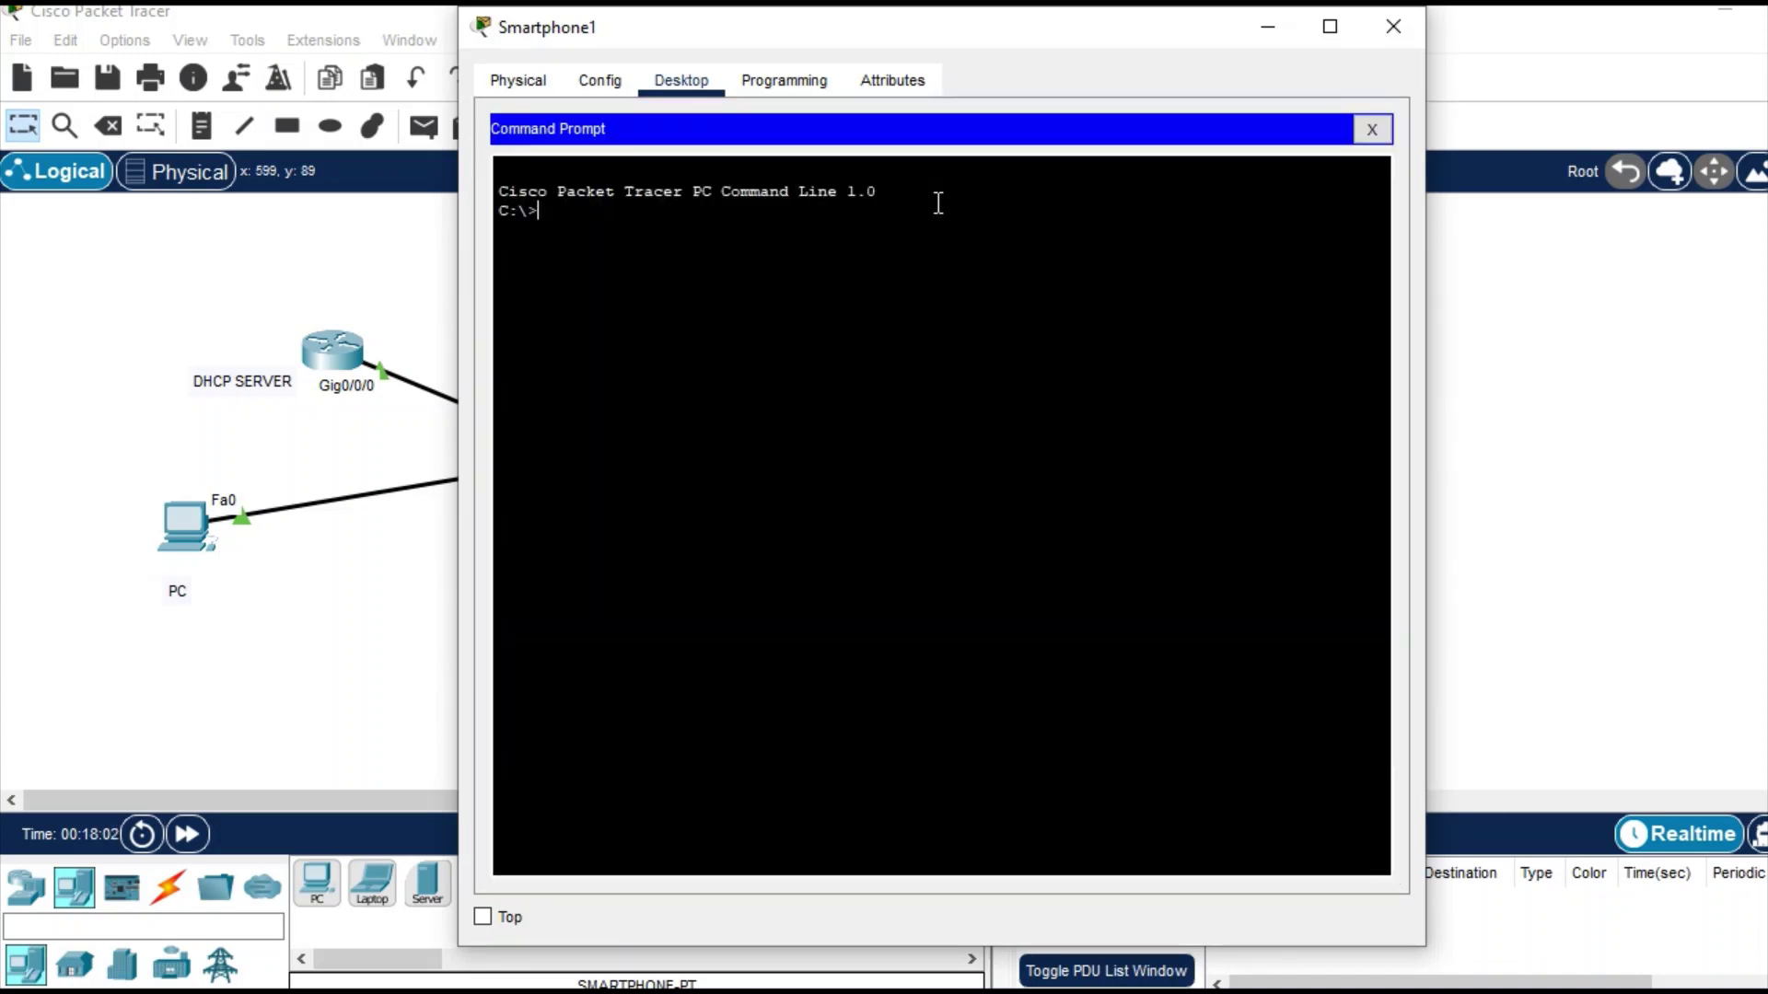
type("ping 192.168.1.")
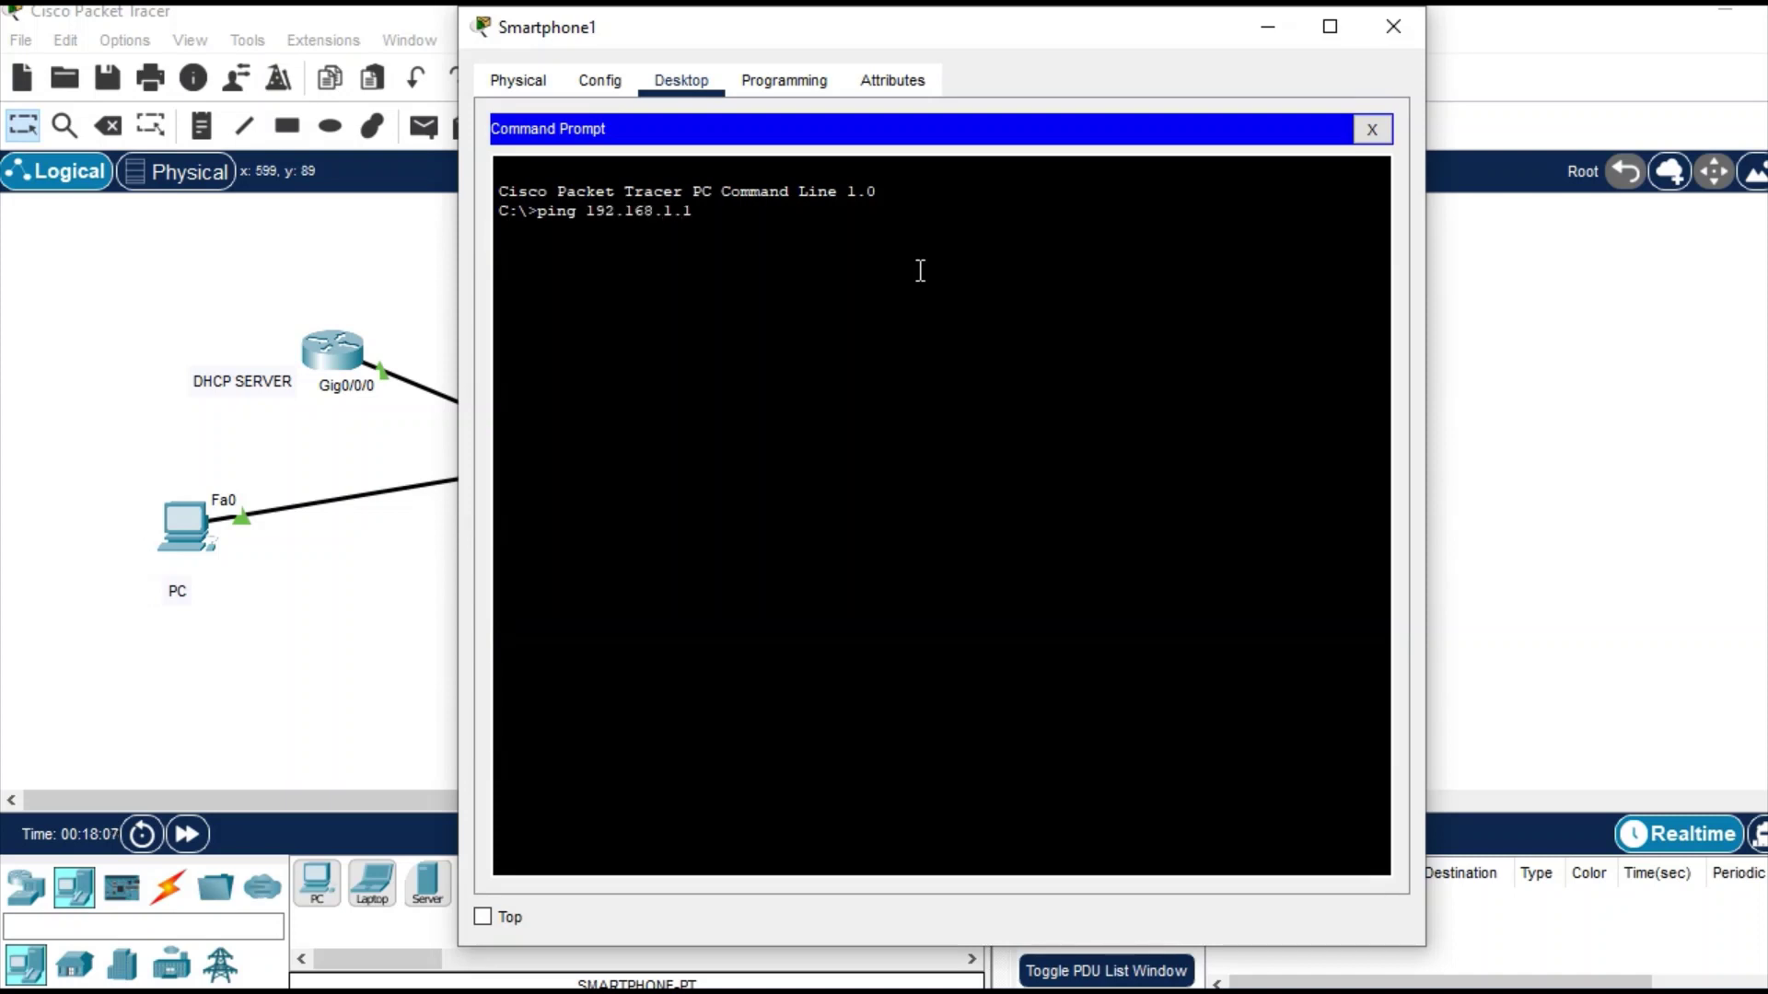
type("1")
key("Return")
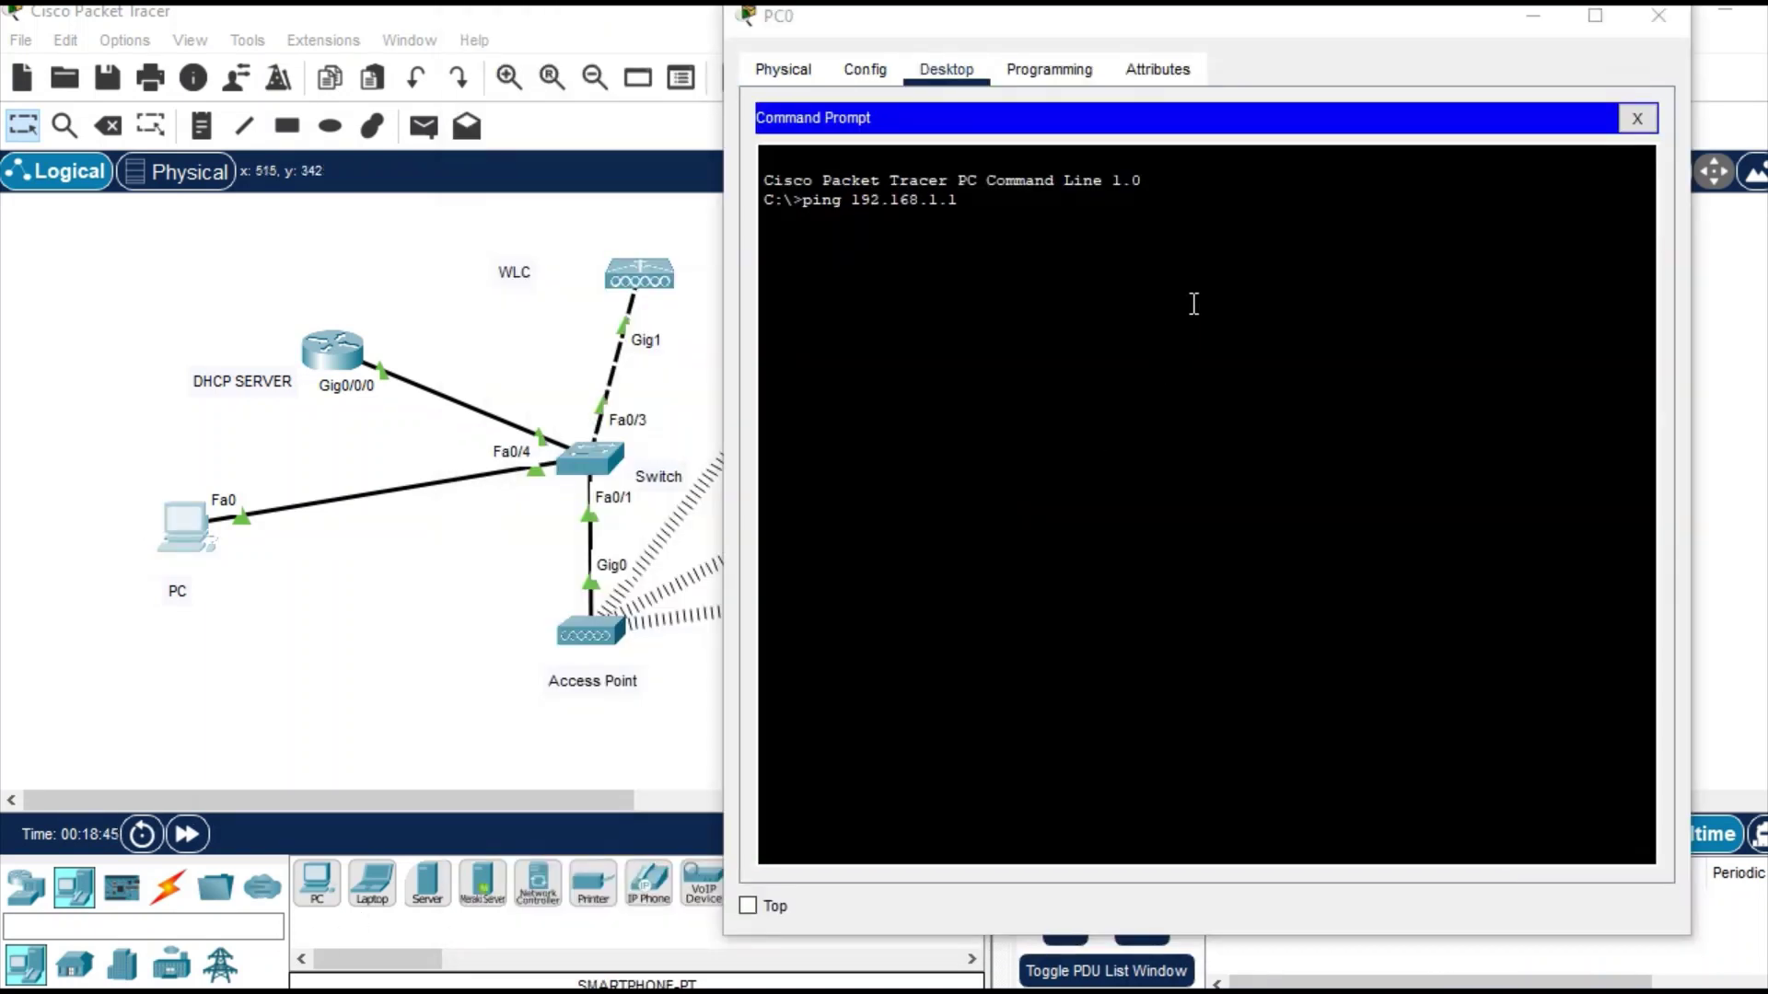
key("Return")
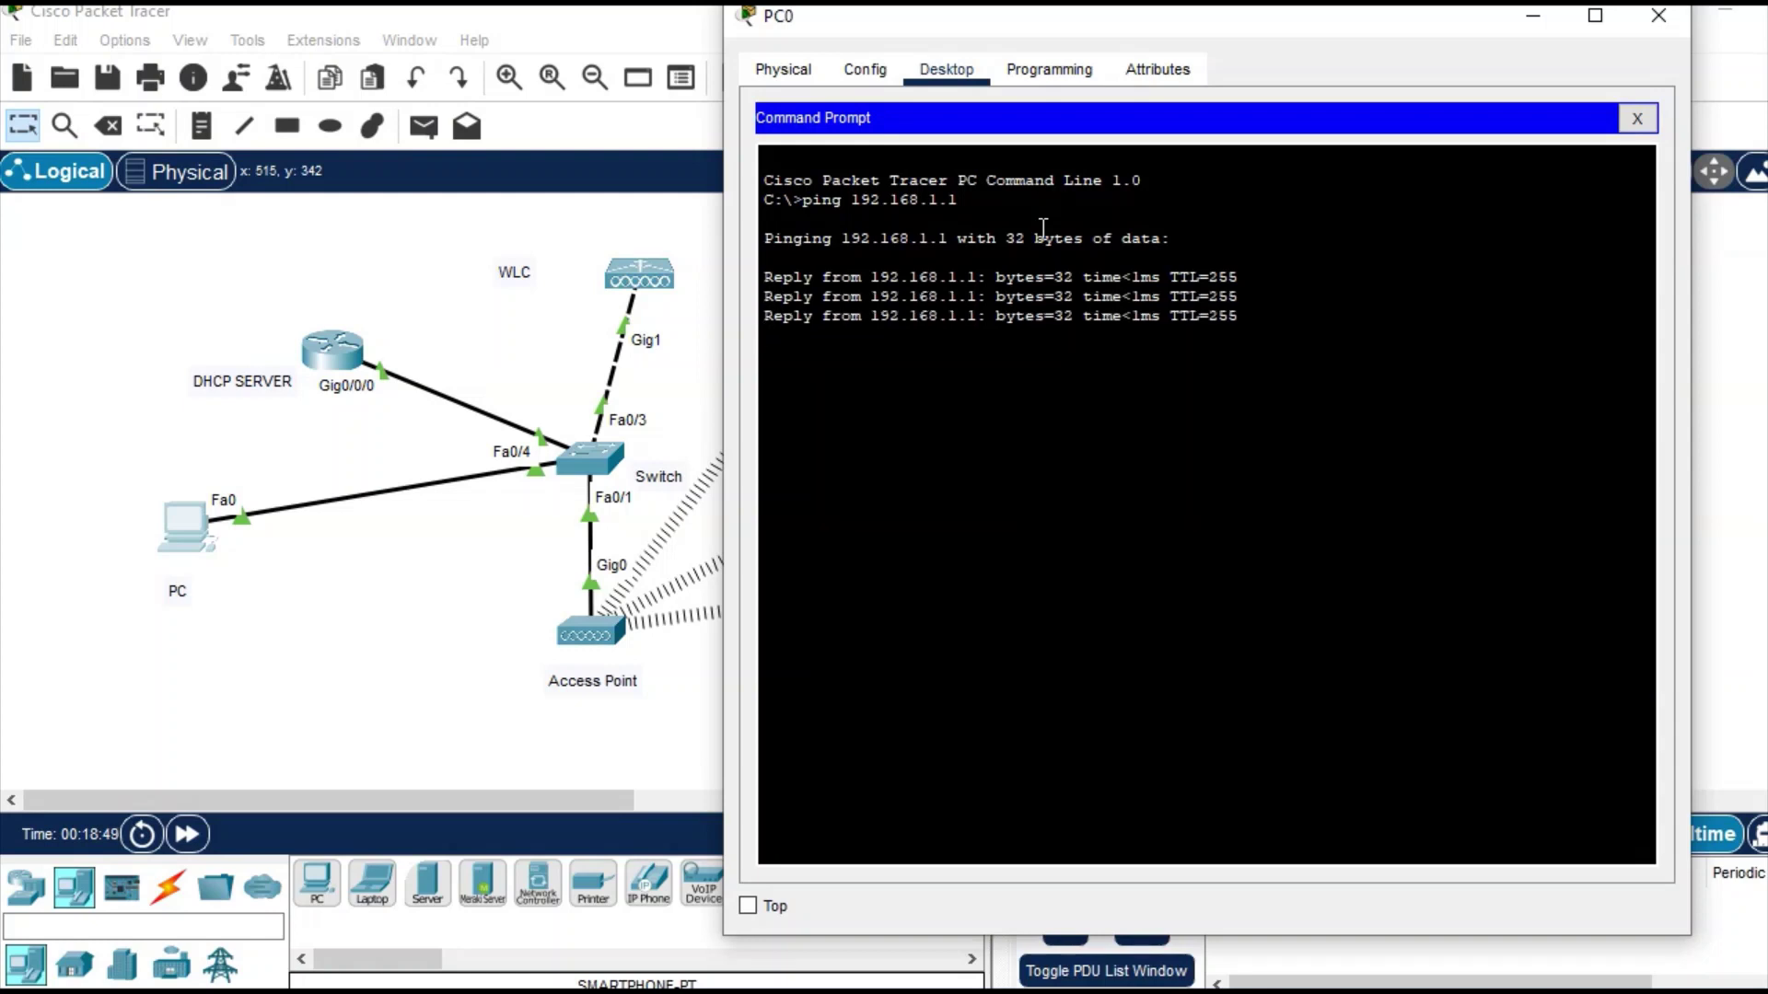
mouse_move(1167, 20)
left_mouse_down()
mouse_move(1162, 0)
mouse_move(1161, 20)
left_mouse_up()
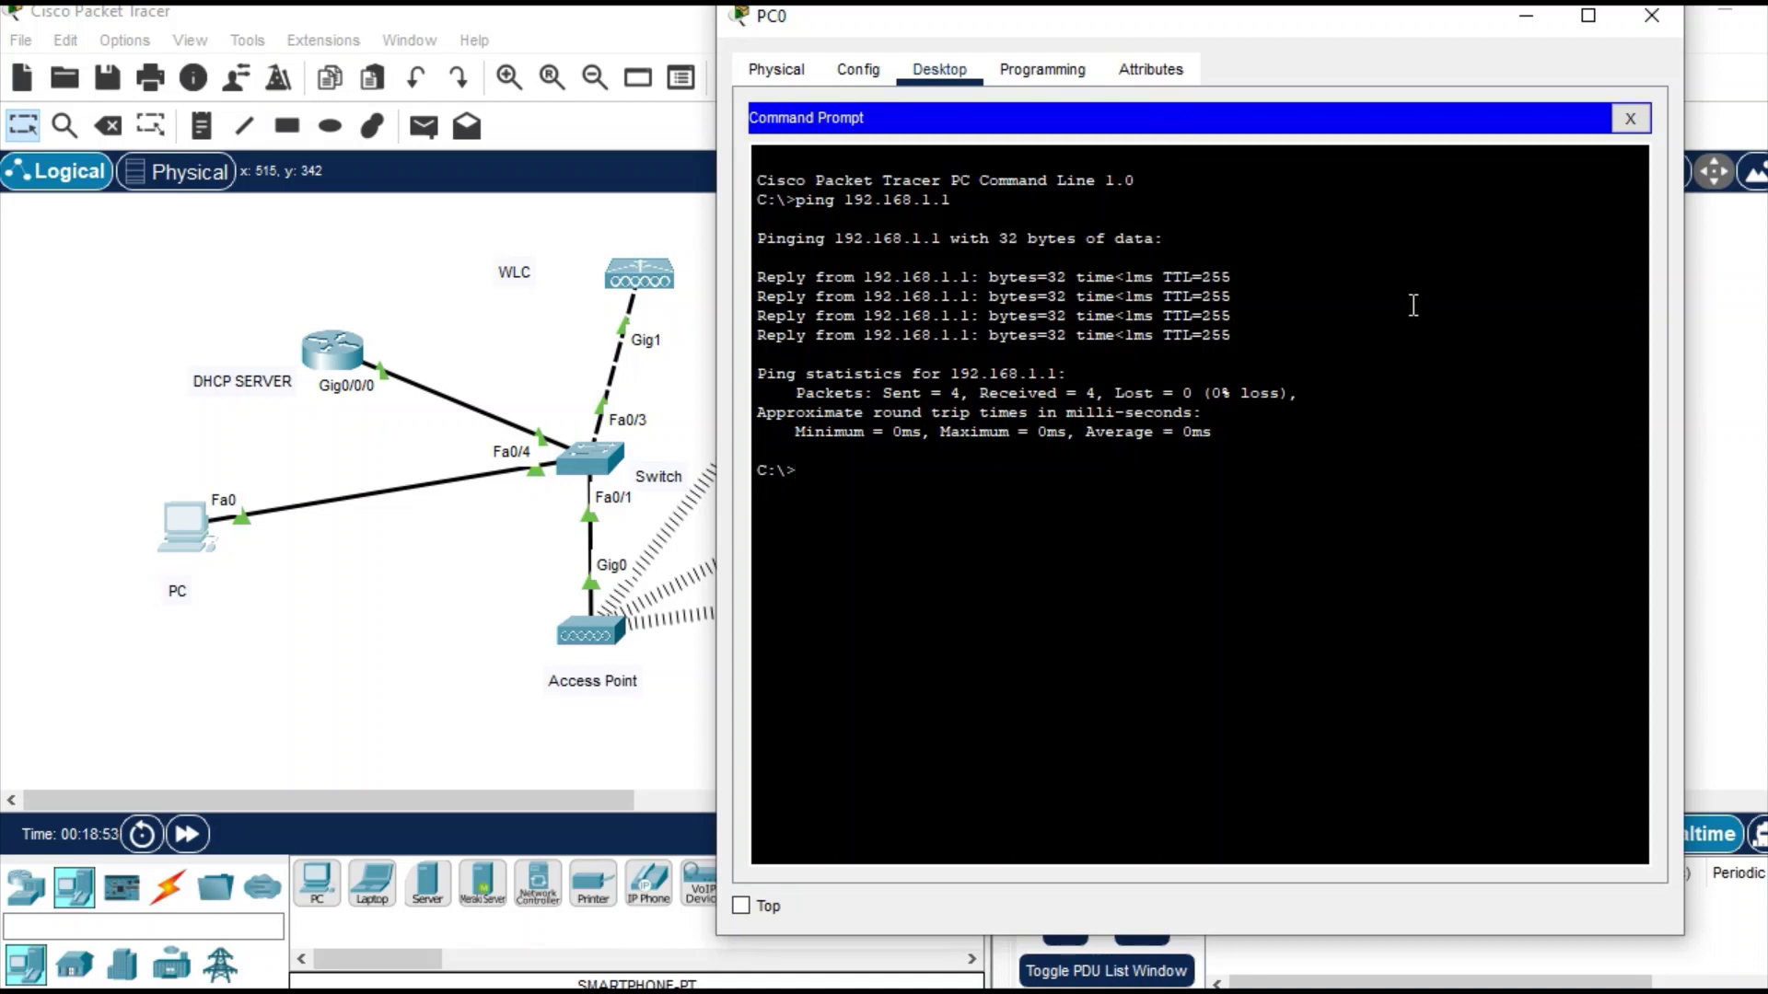